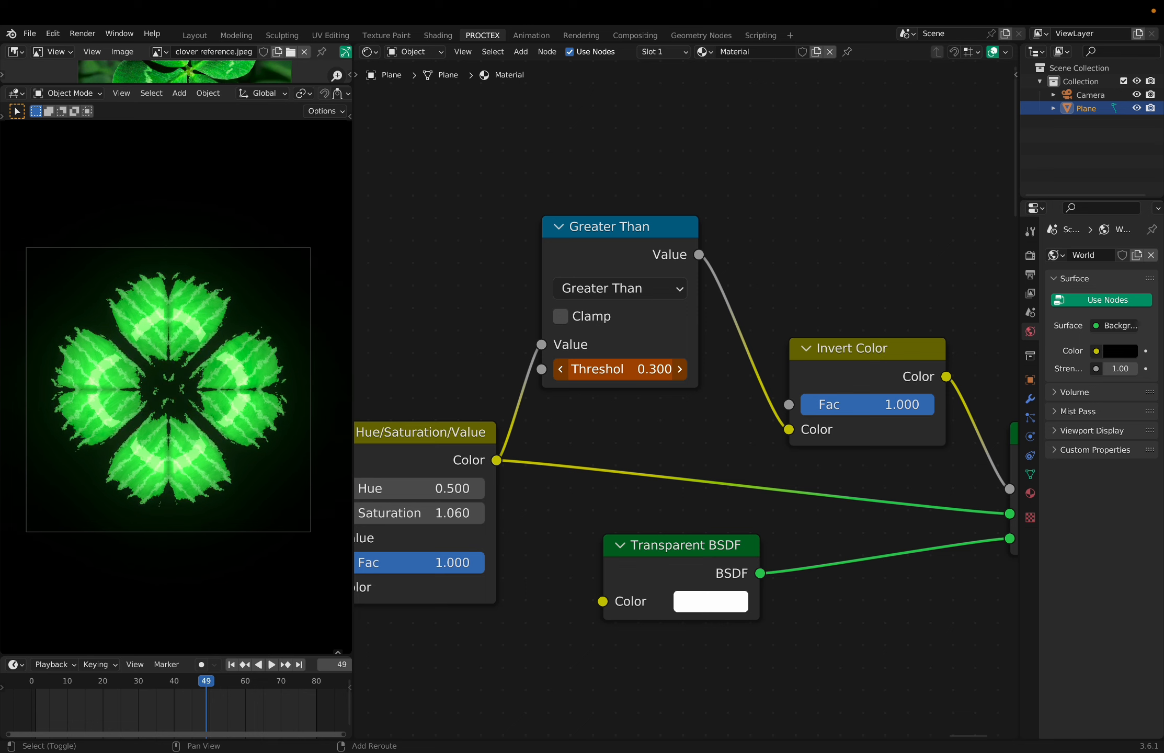
# Save the file and preview the output of the upper radial Gradient Texture node.
pyautogui.press('Home')
pyautogui.hotkey('ctrl', 's')
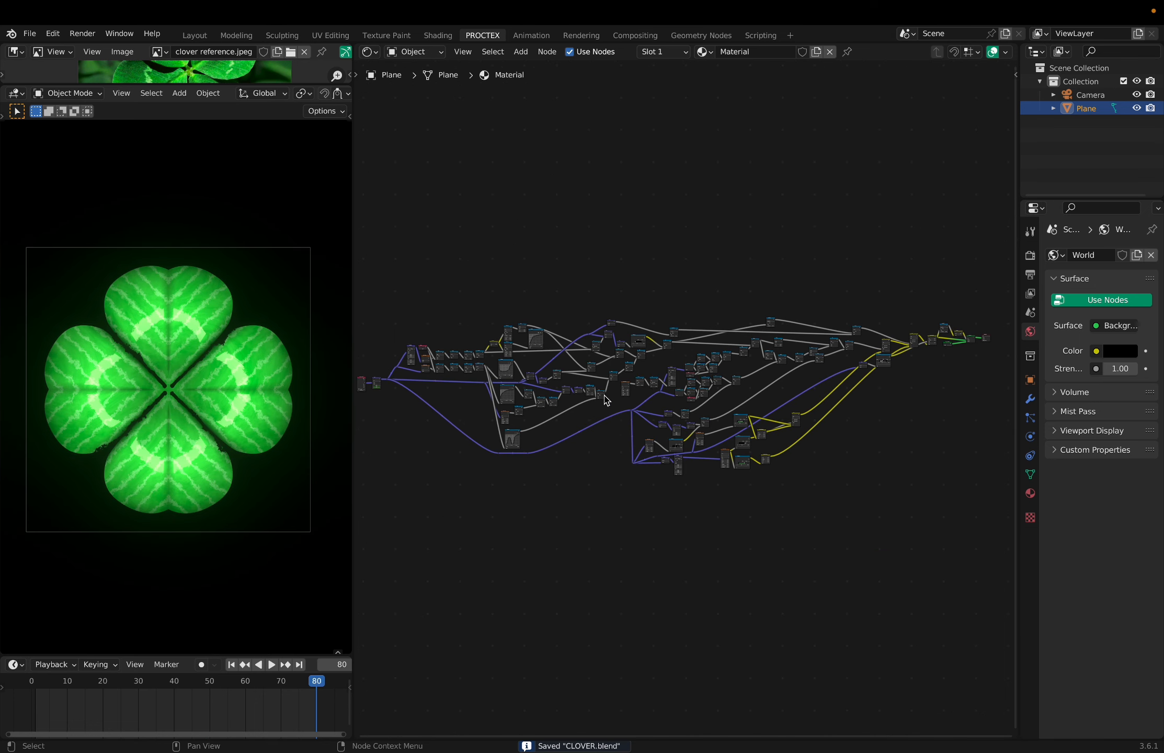
pyautogui.scroll(8, 589, 451)
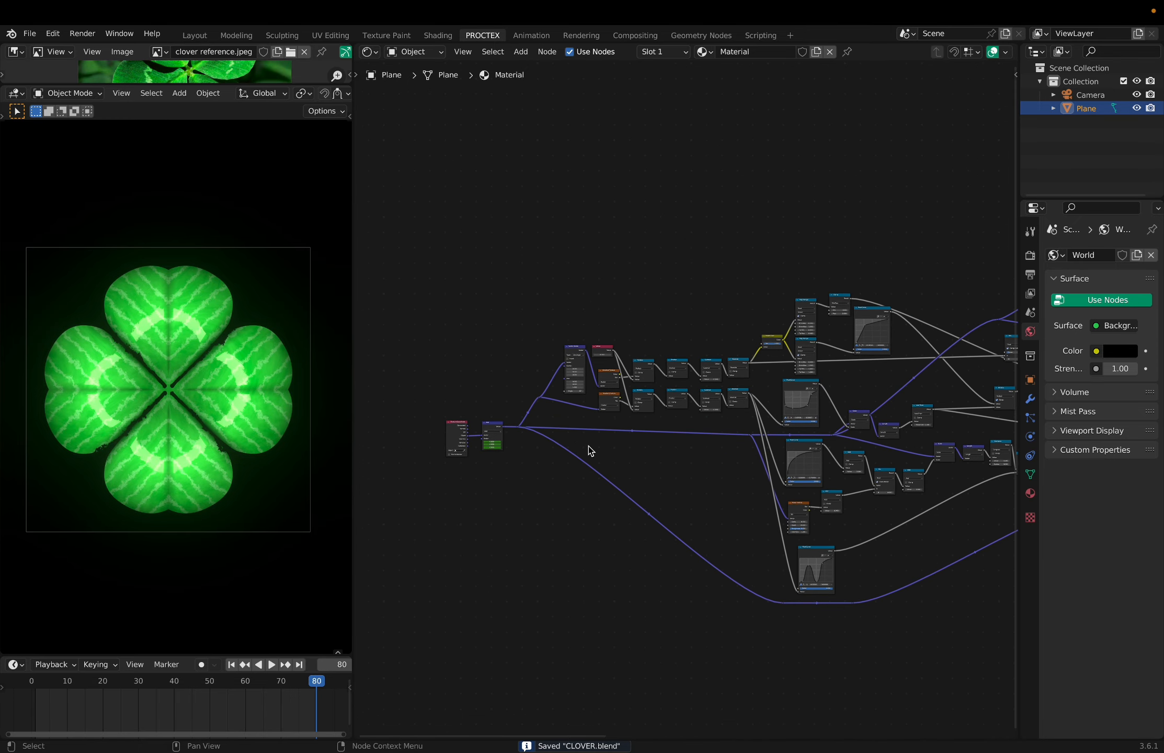
pyautogui.scroll(4, 590, 449)
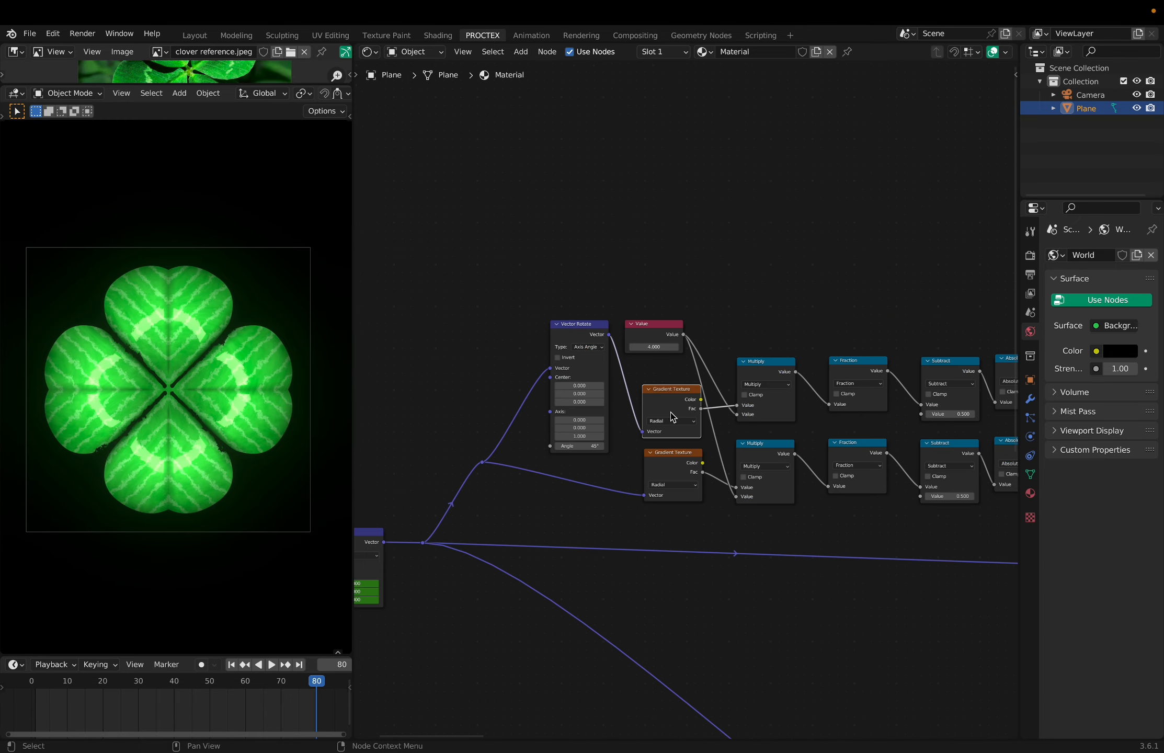
pyautogui.keyDown('ctrl'); pyautogui.keyDown('shift'); pyautogui.click(670, 412); pyautogui.keyUp('shift'); pyautogui.keyUp('ctrl')
pyautogui.moveTo(658, 400); pyautogui.dragTo(604, 446, button='middle')
# Try to duplicate the upper Gradient Texture node above the node chain while keeping its vector link, and undo it.
pyautogui.hotkey('ctrl', 'shift', 'd')
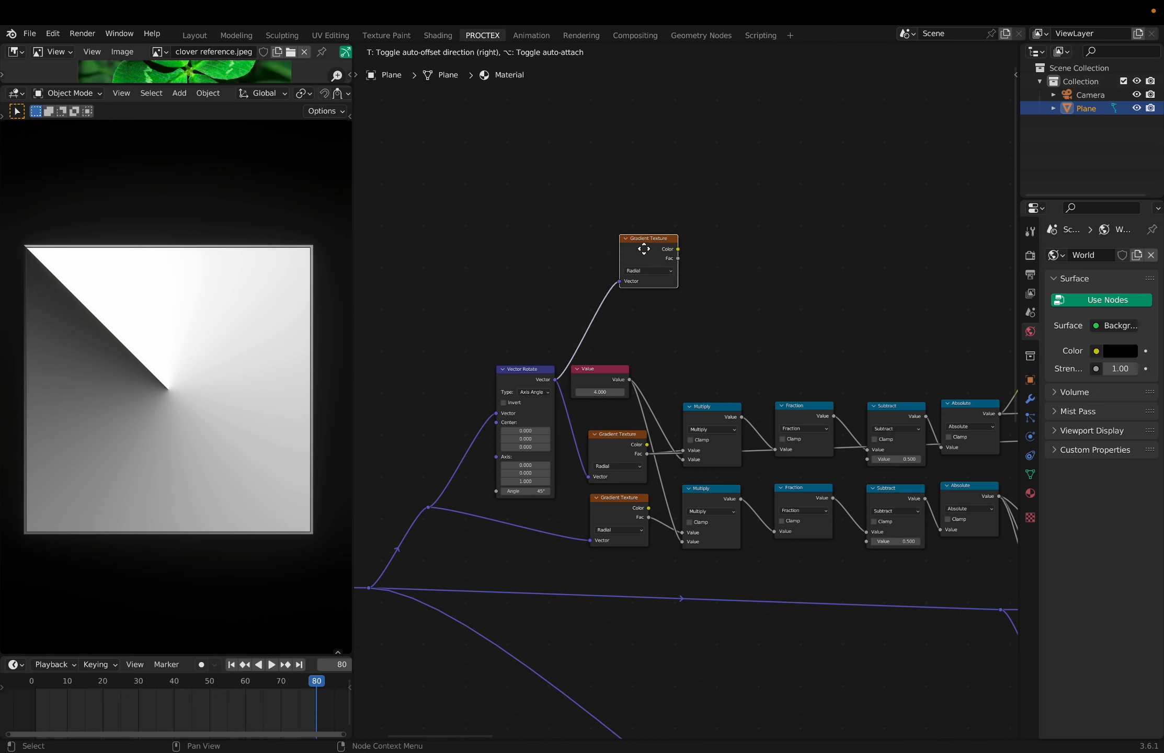
pyautogui.click(643, 251)
pyautogui.moveTo(661, 259); pyautogui.dragTo(651, 277, button='middle')
pyautogui.scroll(4, 651, 276)
pyautogui.hotkey('ctrl', 'z')
# Preview the output of the Absolute node that ends the upper gradient chain and save the file.
pyautogui.scroll(-4, 637, 324)
pyautogui.moveTo(553, 363); pyautogui.dragTo(877, 477)
pyautogui.click(882, 484)
pyautogui.moveTo(881, 484); pyautogui.dragTo(636, 483, button='middle')
pyautogui.keyDown('ctrl'); pyautogui.keyDown('shift'); pyautogui.click(650, 430); pyautogui.keyUp('shift'); pyautogui.keyUp('ctrl')
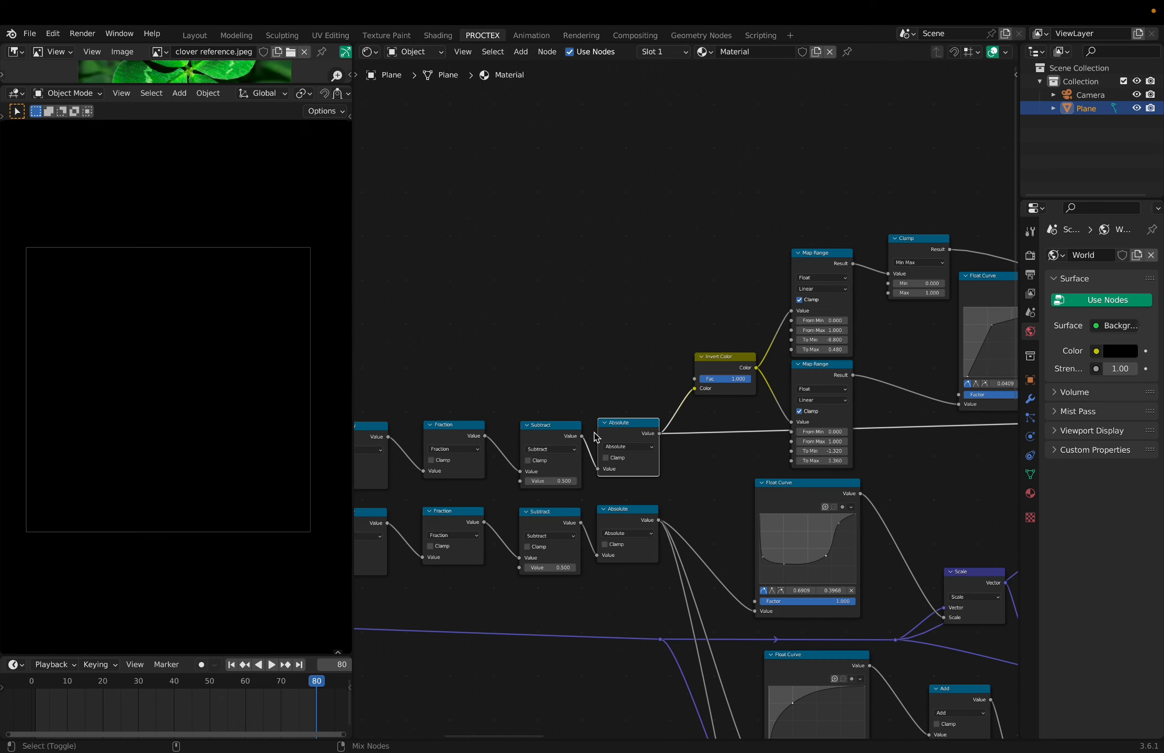
pyautogui.hotkey('ctrl', 's')
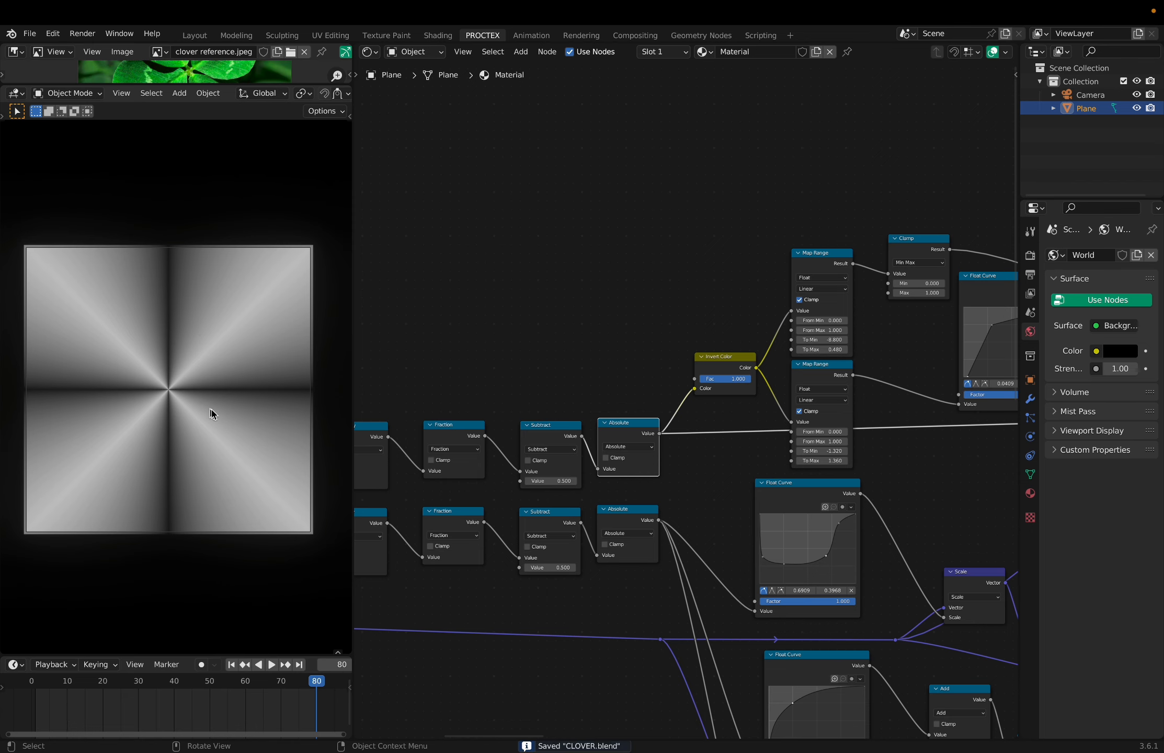
# Insert a Float Curve node fed by the upper Absolute node and move it above the node chain.
pyautogui.moveTo(803, 475); pyautogui.dragTo(714, 431, button='middle')
pyautogui.moveTo(535, 402); pyautogui.dragTo(557, 415, button='middle')
pyautogui.press('q')
pyautogui.press('f')
pyautogui.click(848, 373)
pyautogui.press('h')
pyautogui.press('h')
pyautogui.press('g')
pyautogui.click(608, 162)
# Shape the new Float Curve into a steep arch with a raised middle point and its first point at about 0.1000, 0.2562.
pyautogui.moveTo(615, 210); pyautogui.dragTo(716, 338, button='middle')
pyautogui.scroll(2, 639, 232)
pyautogui.keyDown('ctrl'); pyautogui.scroll(3, 640, 233); pyautogui.keyUp('ctrl')
pyautogui.hscroll(4, 640, 234)
pyautogui.keyDown('ctrl'); pyautogui.scroll(4, 641, 238); pyautogui.keyUp('ctrl')
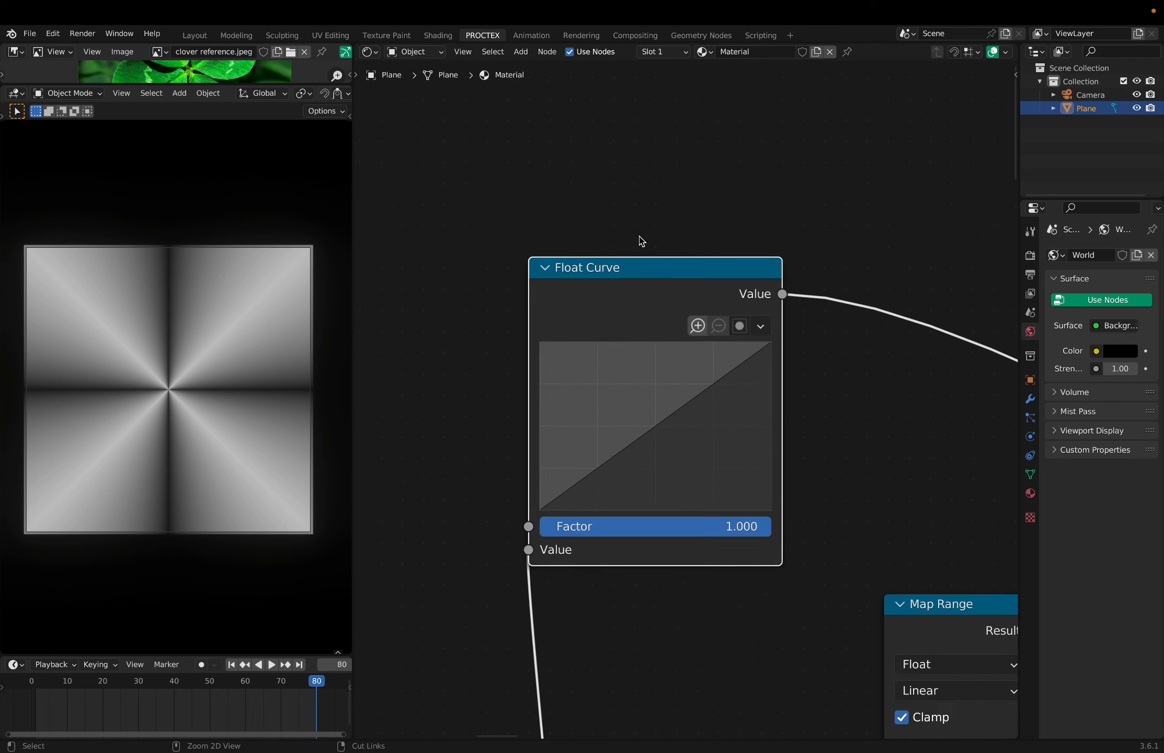
pyautogui.scroll(-2, 641, 238)
pyautogui.moveTo(474, 563); pyautogui.dragTo(580, 561)
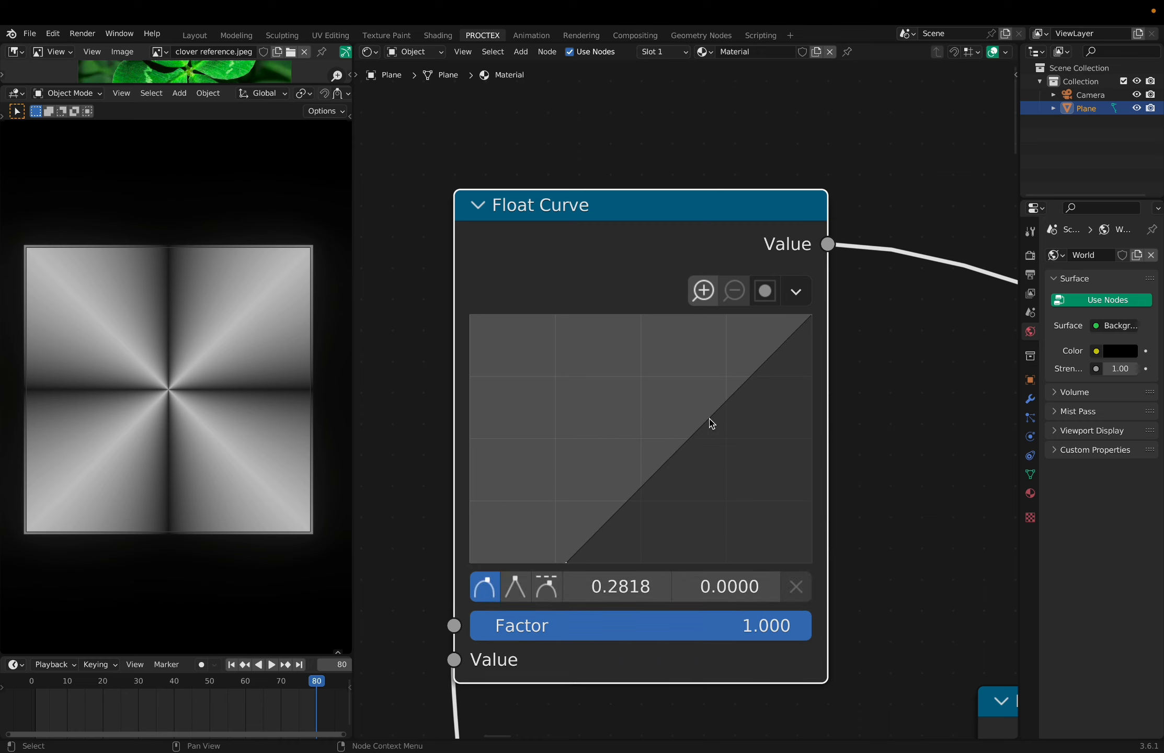
pyautogui.moveTo(711, 423); pyautogui.dragTo(649, 373)
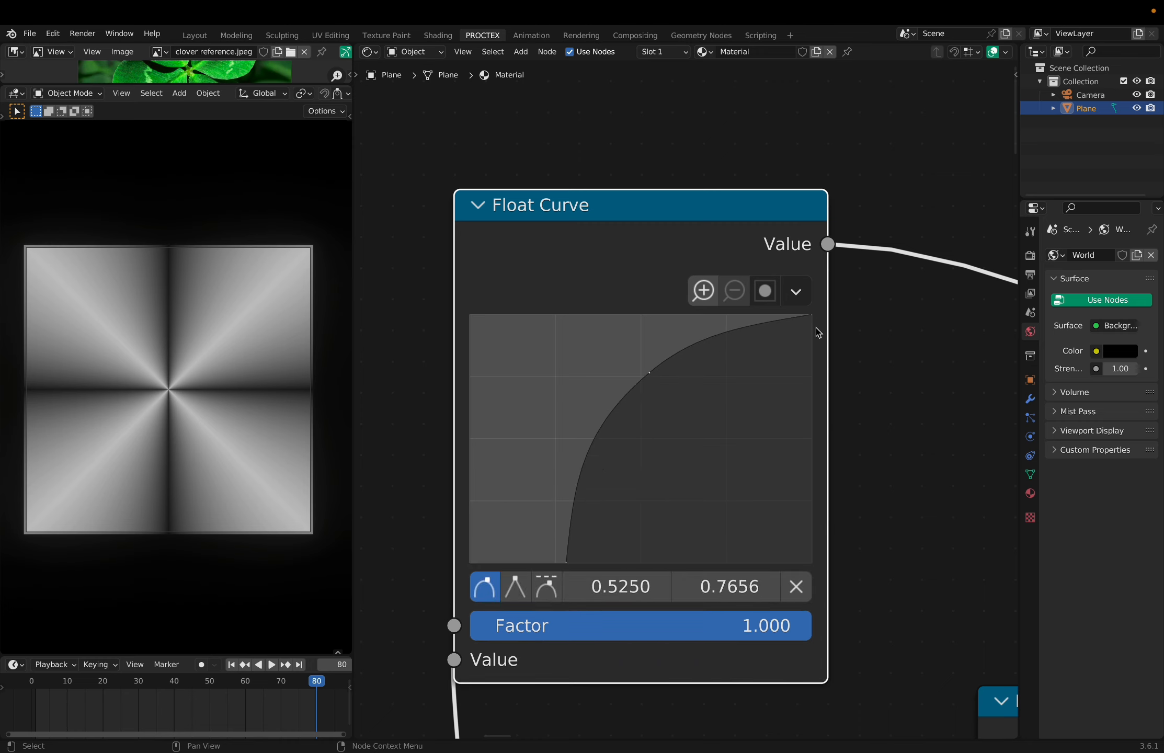
pyautogui.moveTo(644, 380); pyautogui.dragTo(625, 359)
pyautogui.moveTo(810, 397); pyautogui.dragTo(809, 335)
pyautogui.moveTo(534, 469); pyautogui.dragTo(504, 499)
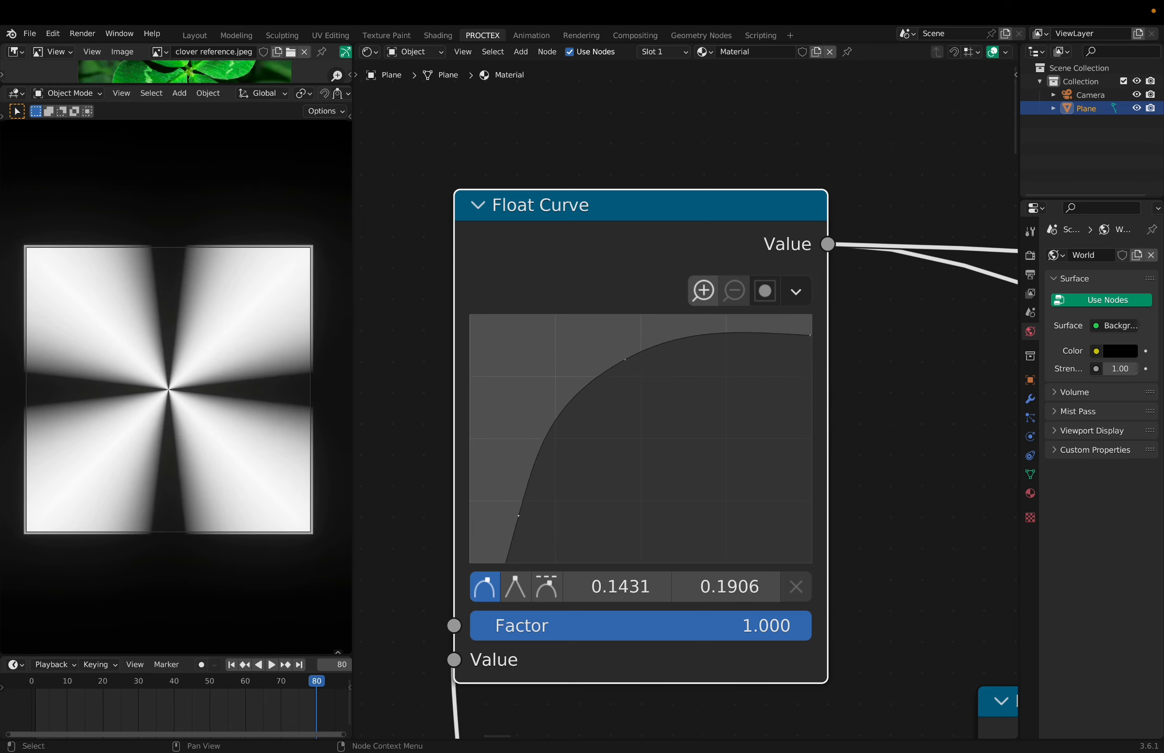
# Duplicate the upper chain's Multiply node with a value of 4.000 and insert the copy before the Fraction node.
pyautogui.keyDown('ctrl'); pyautogui.scroll(-8, 529, 511); pyautogui.keyUp('ctrl')
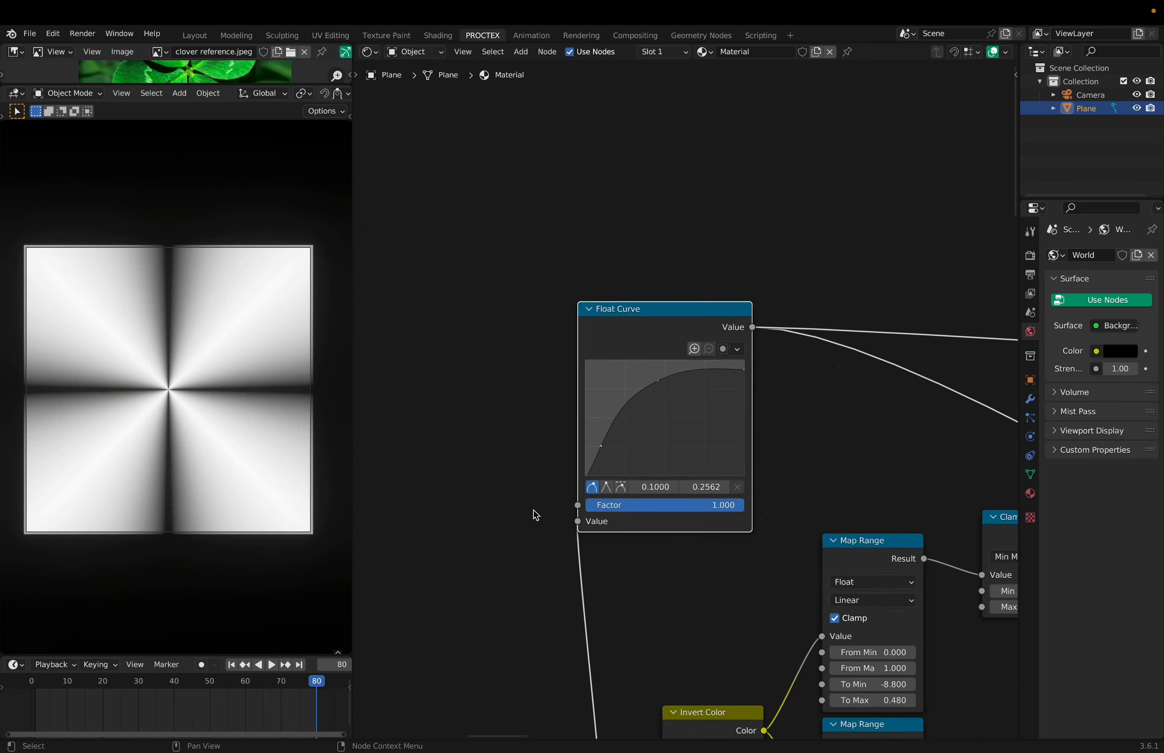
pyautogui.scroll(-5, 534, 510)
pyautogui.hscroll(-5, 533, 510)
pyautogui.scroll(-10, 534, 510)
pyautogui.hscroll(-10, 533, 511)
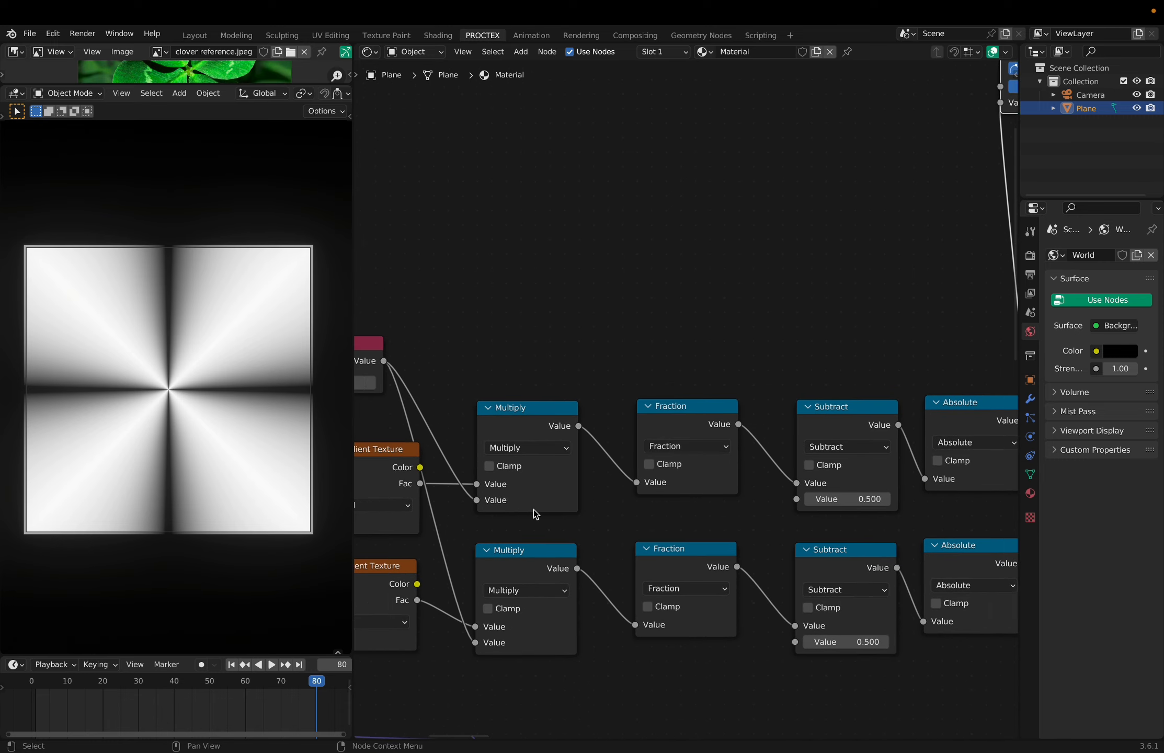
pyautogui.scroll(5, 534, 509)
pyautogui.click(657, 431)
pyautogui.hotkey('shift', 'd')
pyautogui.click(818, 421)
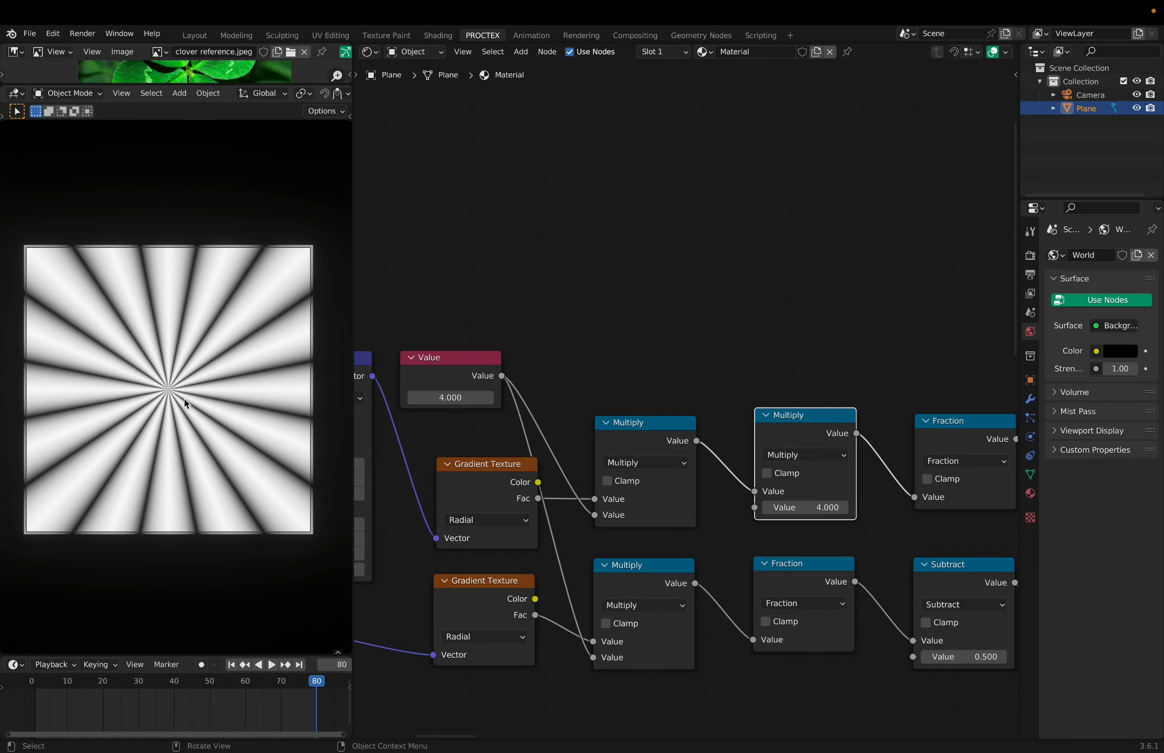
# Examine the Float Curve nodes that follow the two gradient chains, selecting the upper three in turn.
pyautogui.hscroll(-5, 660, 451)
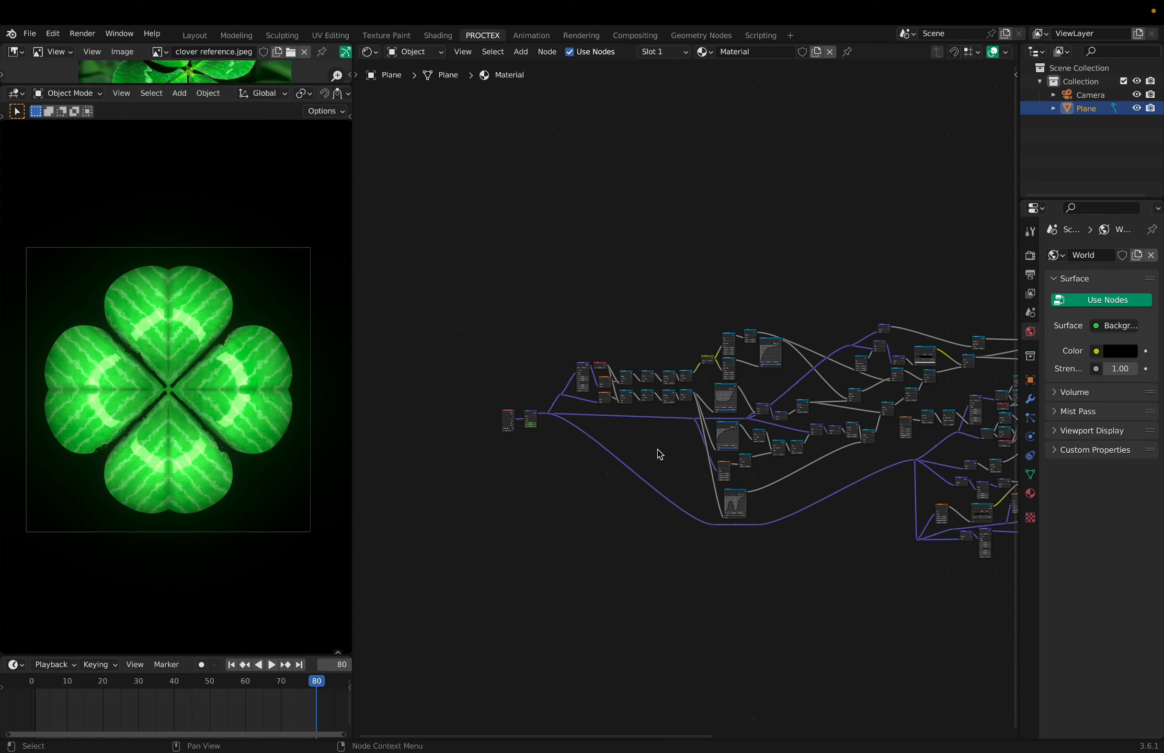
pyautogui.keyDown('ctrl'); pyautogui.scroll(4, 657, 448); pyautogui.keyUp('ctrl')
pyautogui.hscroll(-3, 657, 448)
pyautogui.keyDown('ctrl'); pyautogui.scroll(3, 657, 448); pyautogui.keyUp('ctrl')
pyautogui.scroll(1, 657, 445)
pyautogui.hscroll(8, 657, 445)
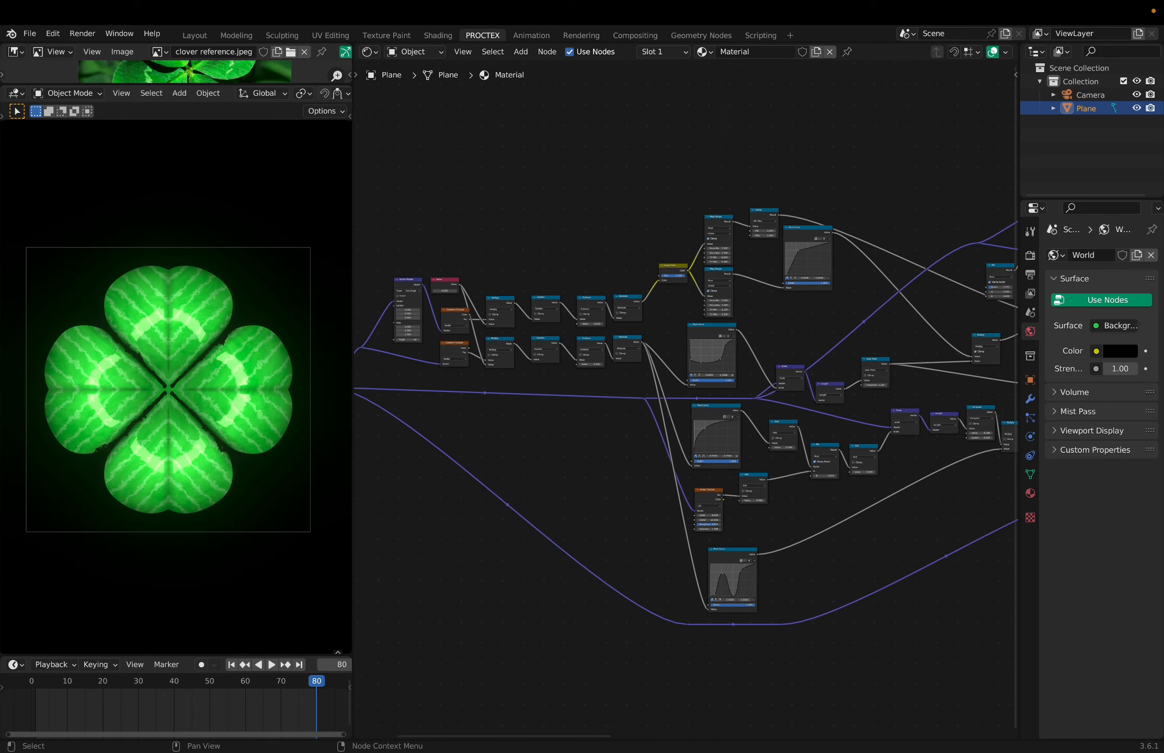
pyautogui.scroll(1, 658, 446)
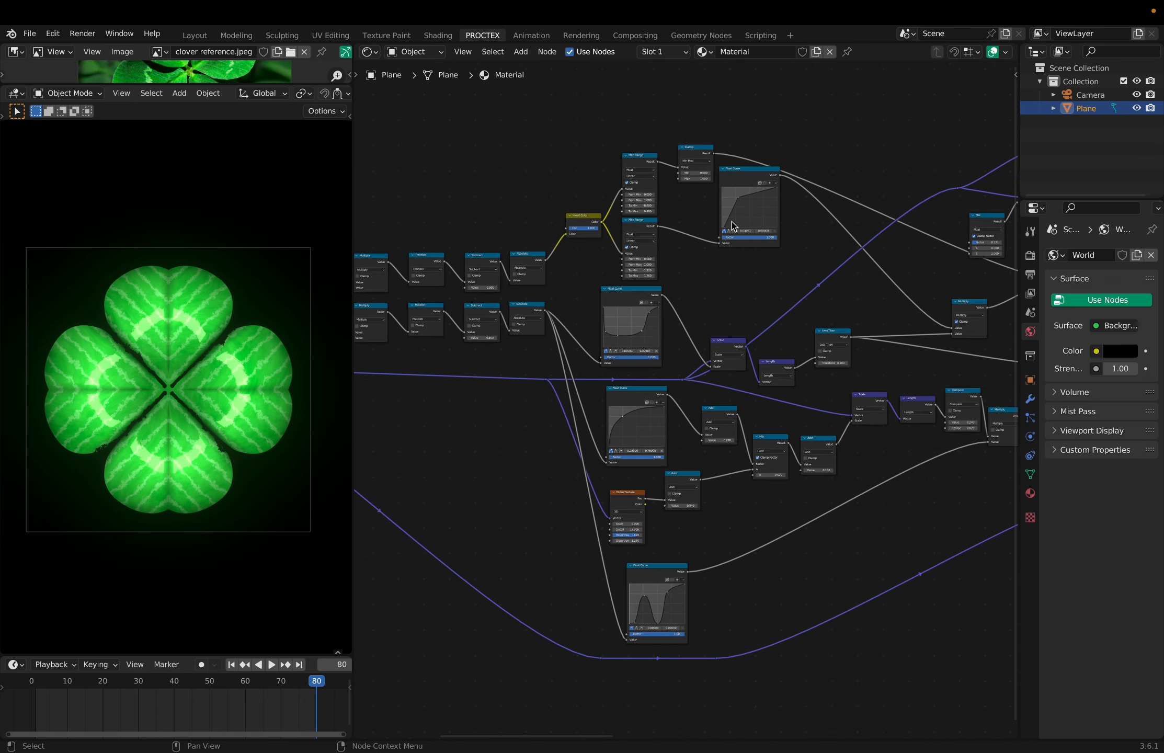
pyautogui.click(734, 179)
pyautogui.click(645, 291)
pyautogui.click(654, 396)
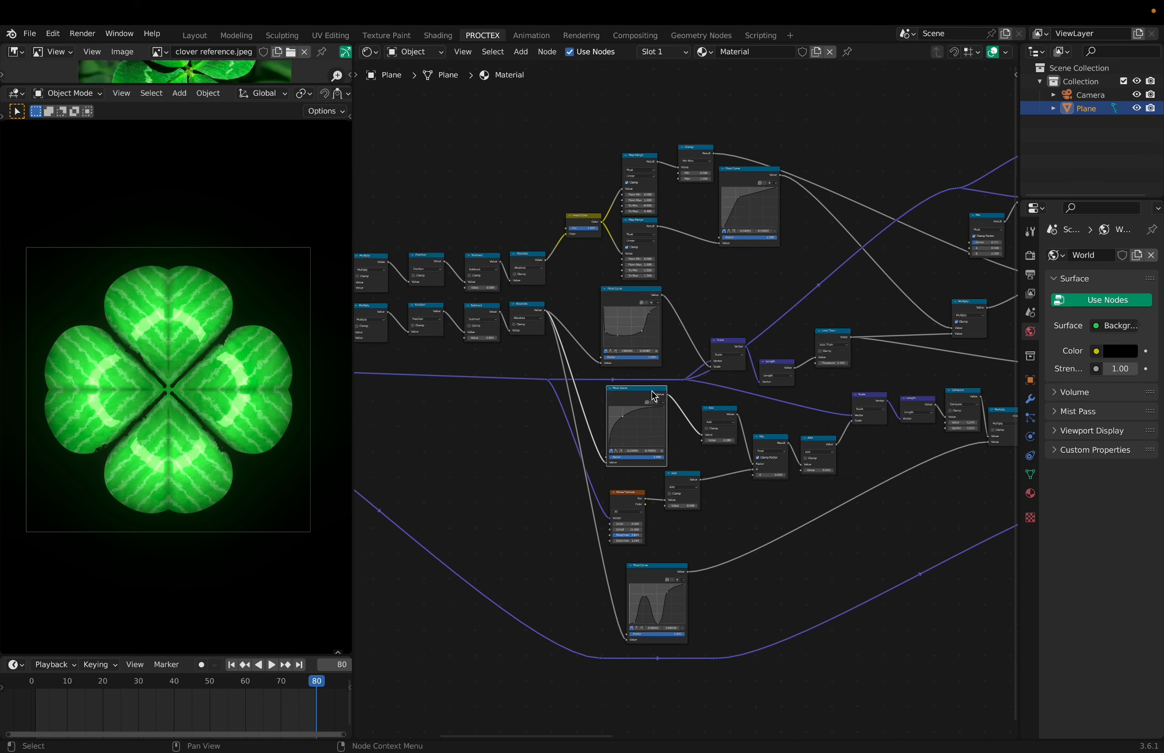
# Preview the outputs of the four Float Curve nodes one by one, from the lowest to the highest.
pyautogui.scroll(-6, 652, 395)
pyautogui.scroll(2, 671, 409)
pyautogui.click(671, 410)
pyautogui.keyDown('ctrl'); pyautogui.keyDown('shift'); pyautogui.click(673, 413); pyautogui.keyUp('shift'); pyautogui.keyUp('ctrl')
pyautogui.keyDown('shift'); pyautogui.scroll(1, 655, 407); pyautogui.keyUp('shift')
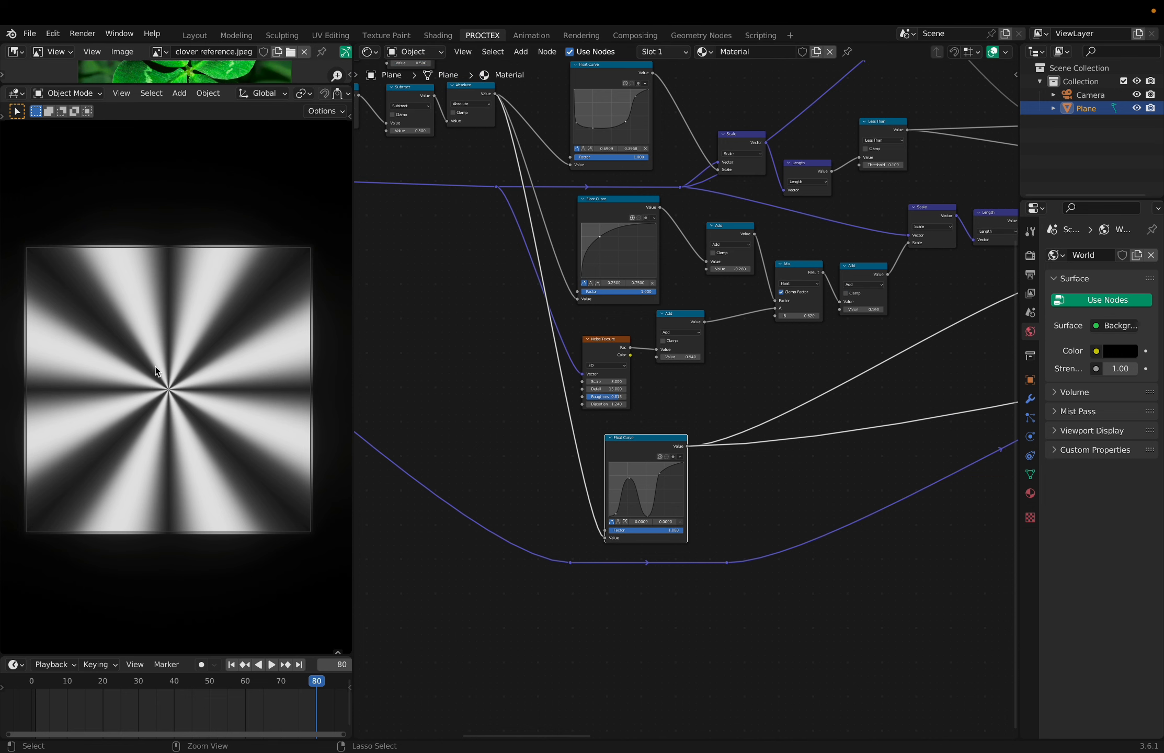
pyautogui.keyDown('shift'); pyautogui.scroll(8, 671, 500); pyautogui.keyUp('shift')
pyautogui.keyDown('ctrl'); pyautogui.keyDown('shift'); pyautogui.click(626, 476); pyautogui.keyUp('shift'); pyautogui.keyUp('ctrl')
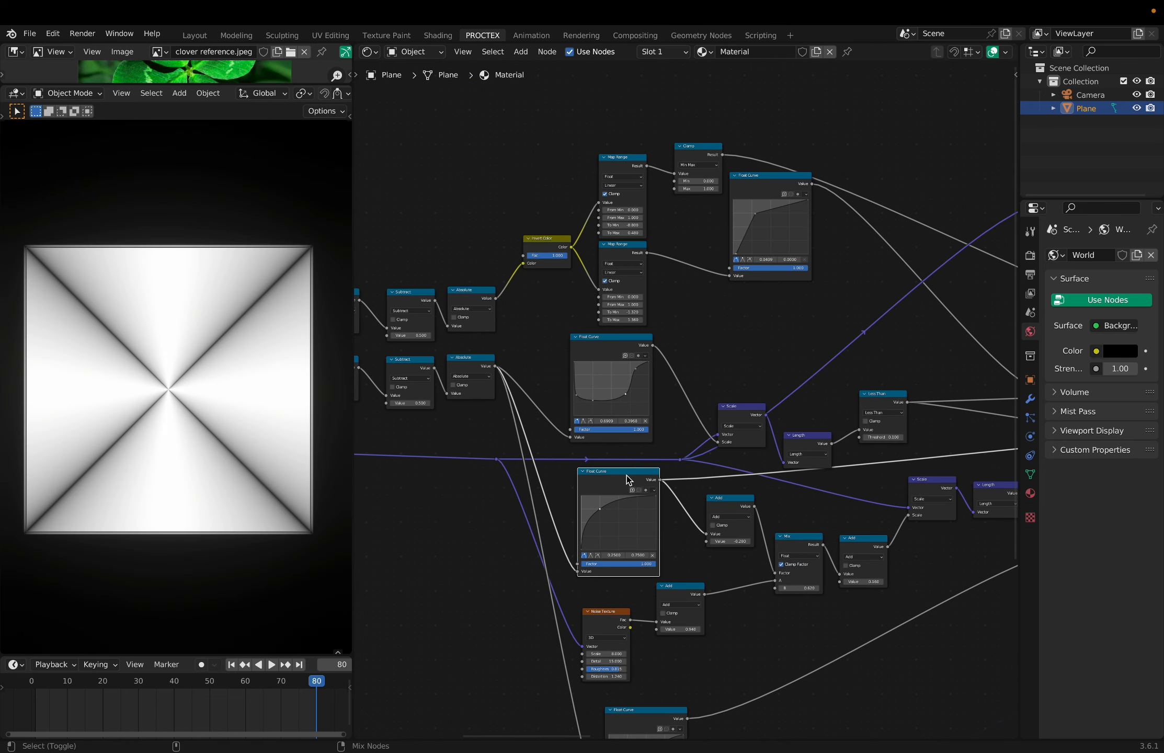
pyautogui.keyDown('ctrl'); pyautogui.keyDown('shift'); pyautogui.click(633, 351); pyautogui.keyUp('shift'); pyautogui.keyUp('ctrl')
pyautogui.keyDown('ctrl'); pyautogui.keyDown('shift'); pyautogui.click(784, 178); pyautogui.keyUp('shift'); pyautogui.keyUp('ctrl')
# Undo the Float Curve previews to restore the full clover material.
pyautogui.hotkey('ctrl', 'z')
pyautogui.hotkey('ctrl', 'z')
pyautogui.hotkey('ctrl', 'z')
pyautogui.hotkey('ctrl', 'z')
pyautogui.hotkey('ctrl', 'z')
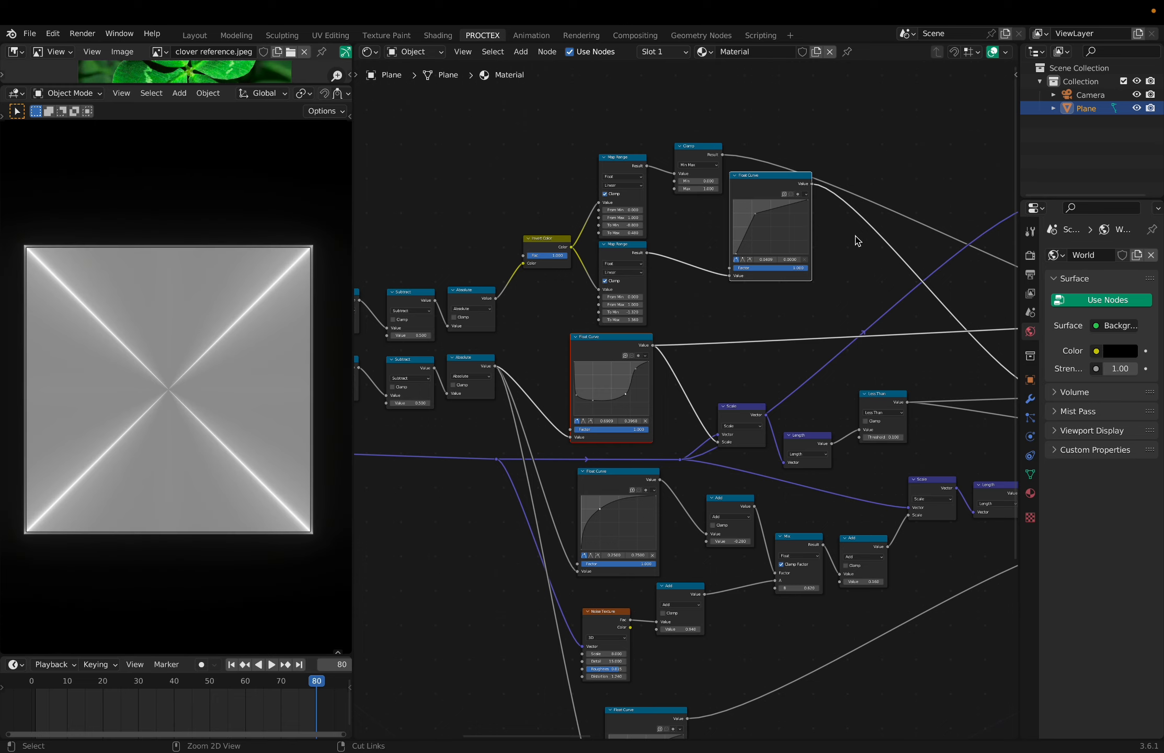
# Save the file and select the Float Curve node that feeds the Scale node, framing it for close inspection.
pyautogui.keyDown('ctrl'); pyautogui.scroll(1, 855, 235); pyautogui.keyUp('ctrl')
pyautogui.hscroll(4, 855, 235)
pyautogui.scroll(-2, 855, 235)
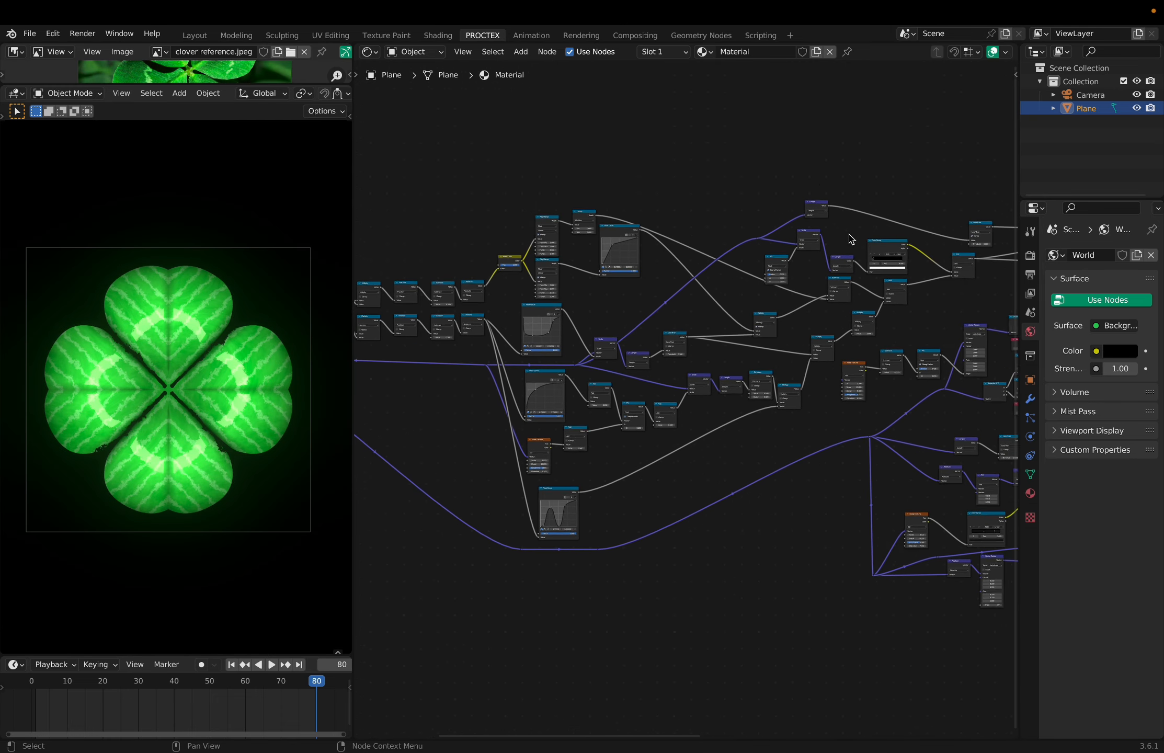
pyautogui.scroll(4, 601, 321)
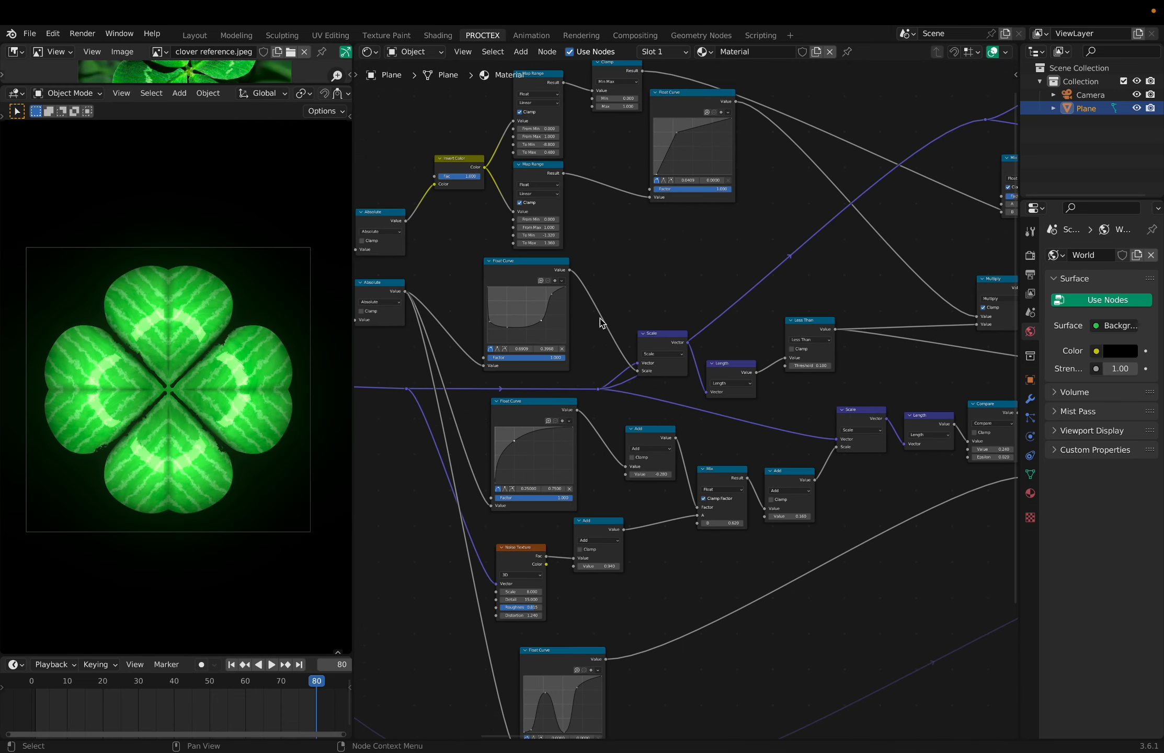
pyautogui.scroll(6, 521, 272)
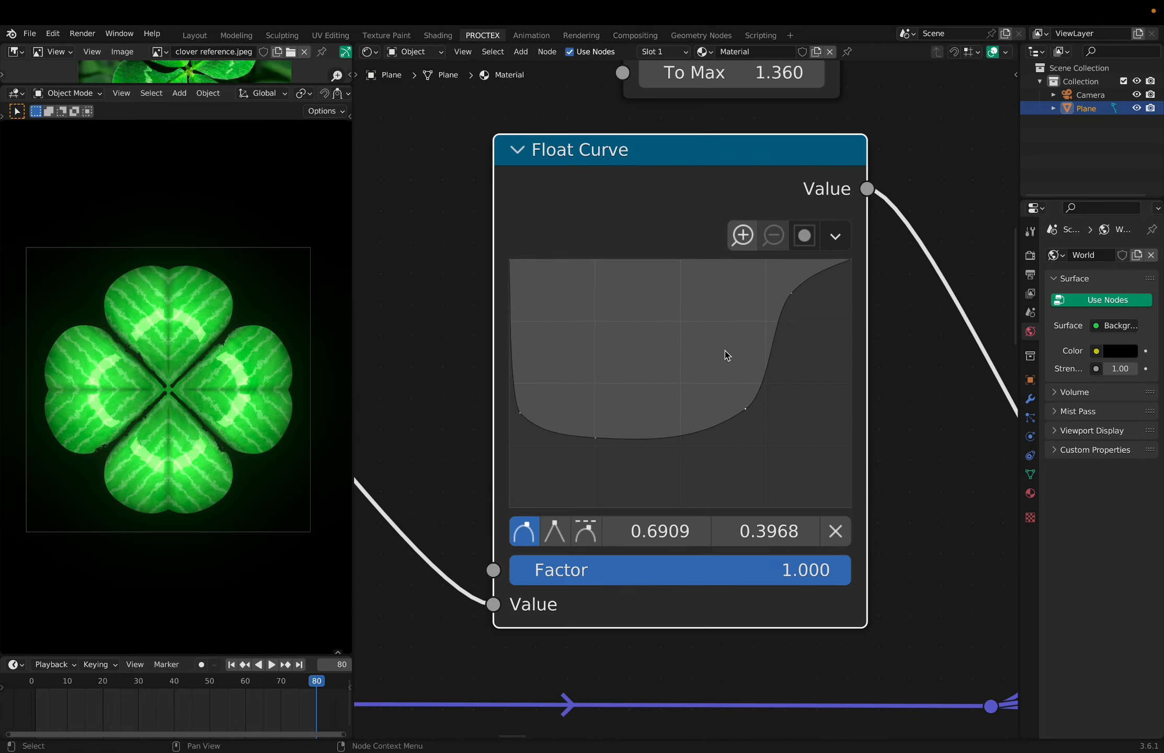
pyautogui.scroll(-5, 725, 356)
pyautogui.hotkey('ctrl', 's')
pyautogui.keyDown('ctrl'); pyautogui.scroll(-3, 839, 368); pyautogui.keyUp('ctrl')
pyautogui.keyDown('ctrl'); pyautogui.scroll(5, 838, 367); pyautogui.keyUp('ctrl')
pyautogui.click(838, 368)
pyautogui.press('KP_Decimal')
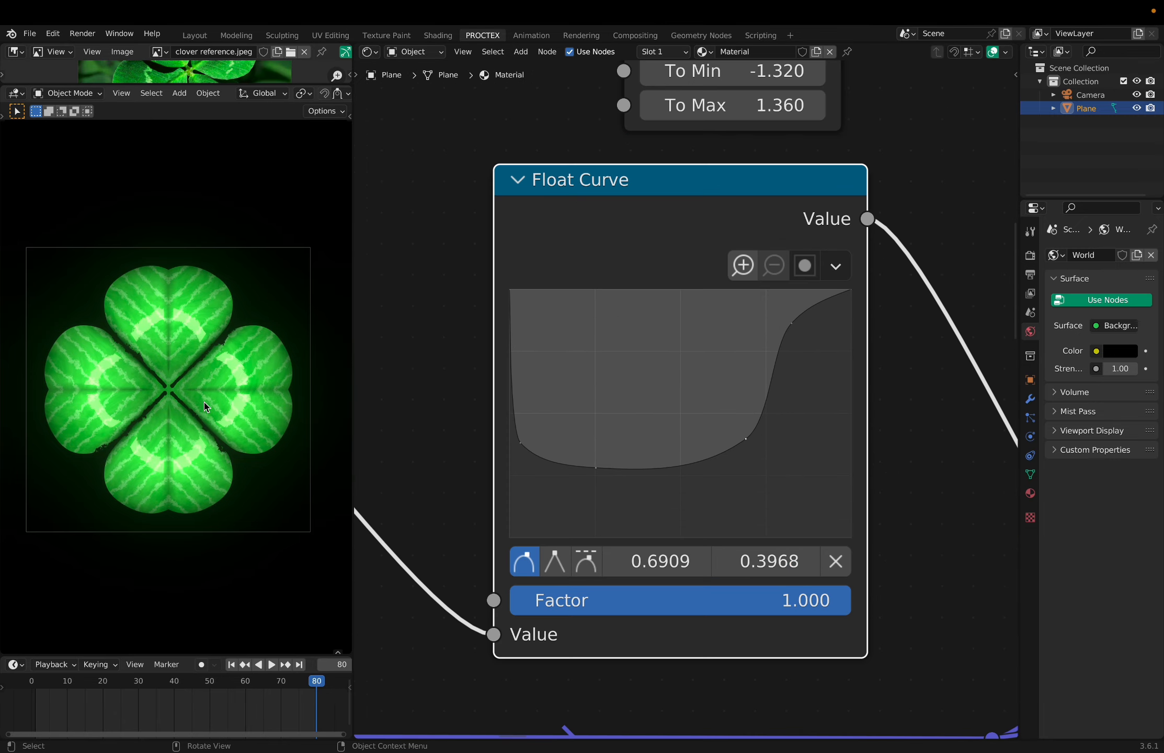
# Try raising the curve point at 0.6909, 0.3968 on the Float Curve feeding the Scale node, and undo it.
pyautogui.moveTo(323, 514); pyautogui.dragTo(178, 302)
pyautogui.moveTo(568, 222)
pyautogui.mouseDown()
pyautogui.moveTo(562, 231)
pyautogui.moveTo(580, 230)
pyautogui.mouseUp()
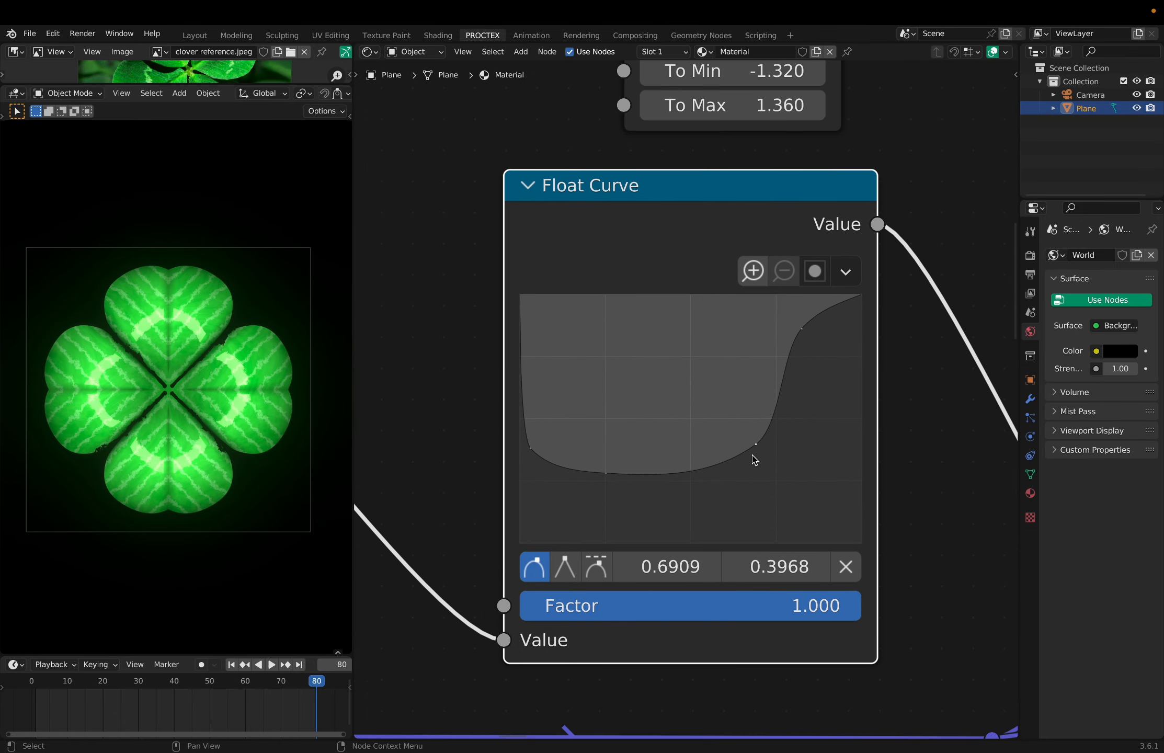
pyautogui.moveTo(754, 443)
pyautogui.mouseDown()
pyautogui.moveTo(750, 424)
pyautogui.moveTo(756, 444)
pyautogui.mouseUp()
pyautogui.moveTo(757, 453); pyautogui.dragTo(701, 358)
pyautogui.hotkey('ctrl', 'z')
# Try moving the same curve point down to about 0.5840, 0.1968 and to the graph's right, undoing each move.
pyautogui.moveTo(759, 440); pyautogui.dragTo(721, 499)
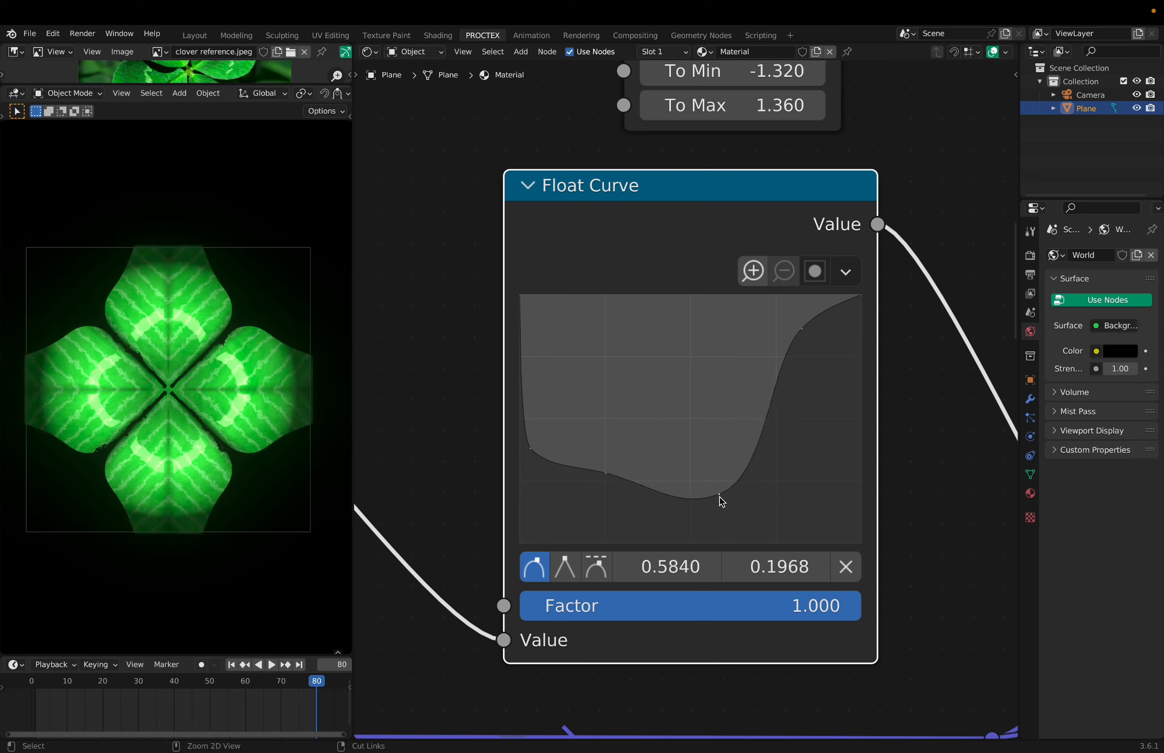
pyautogui.hotkey('ctrl', 'z')
pyautogui.moveTo(756, 444); pyautogui.dragTo(800, 412)
pyautogui.hotkey('ctrl', 'z')
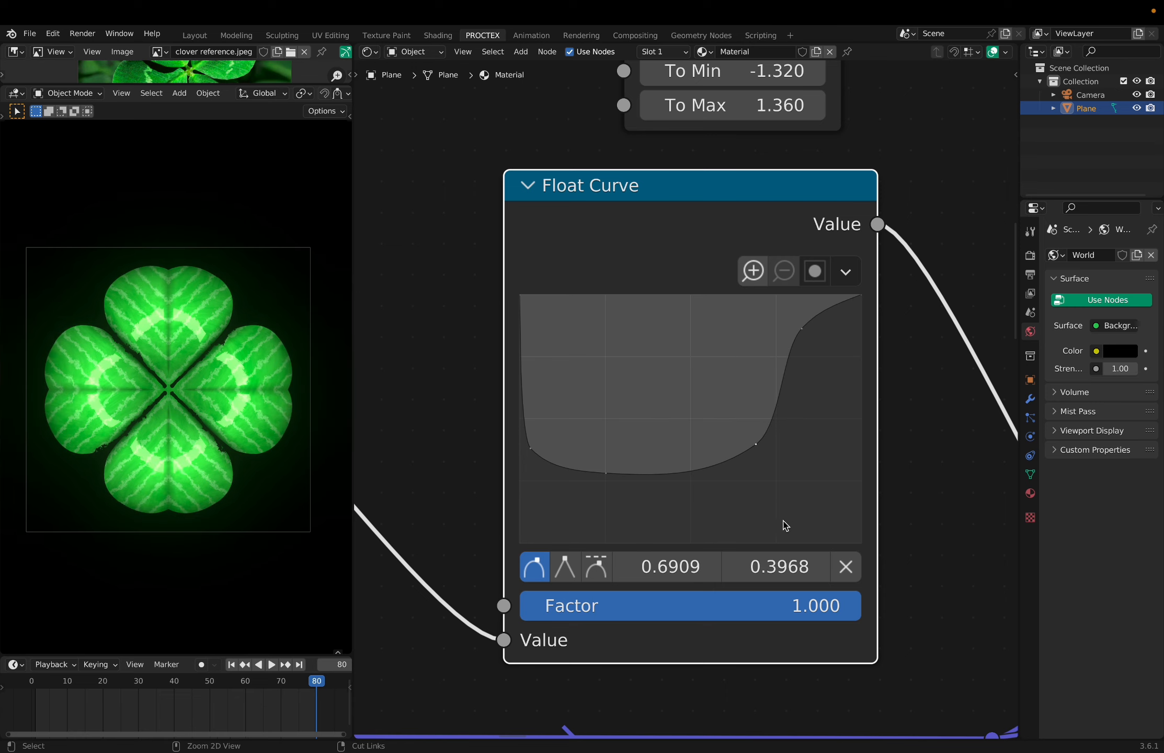
# Try adjusting the selected curve point's X and Y values numerically, reverting both changes.
pyautogui.moveTo(675, 566)
pyautogui.mouseDown()
pyautogui.moveTo(705, 567)
pyautogui.moveTo(648, 566)
pyautogui.moveTo(688, 567)
pyautogui.moveTo(666, 566)
pyautogui.mouseUp()
pyautogui.hotkey('ctrl', 'z')
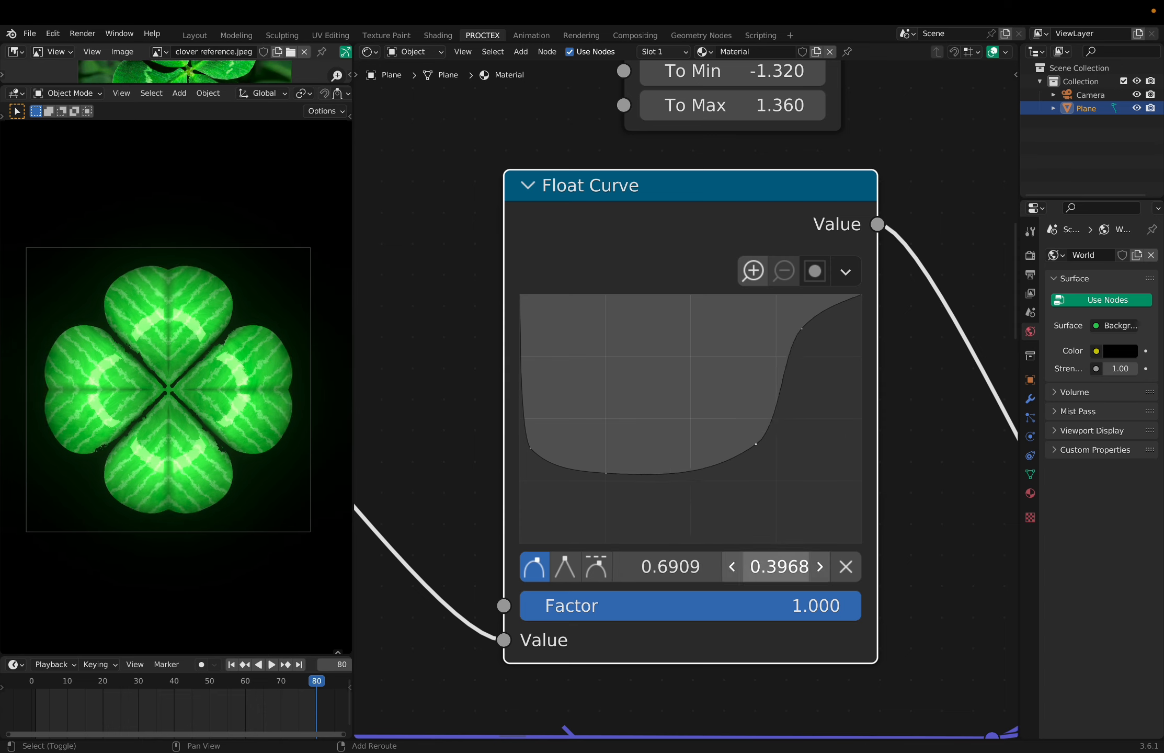
pyautogui.moveTo(779, 566)
pyautogui.mouseDown()
pyautogui.moveTo(765, 566)
pyautogui.moveTo(828, 566)
pyautogui.moveTo(775, 566)
pyautogui.moveTo(795, 567)
pyautogui.mouseUp()
pyautogui.press('Escape')
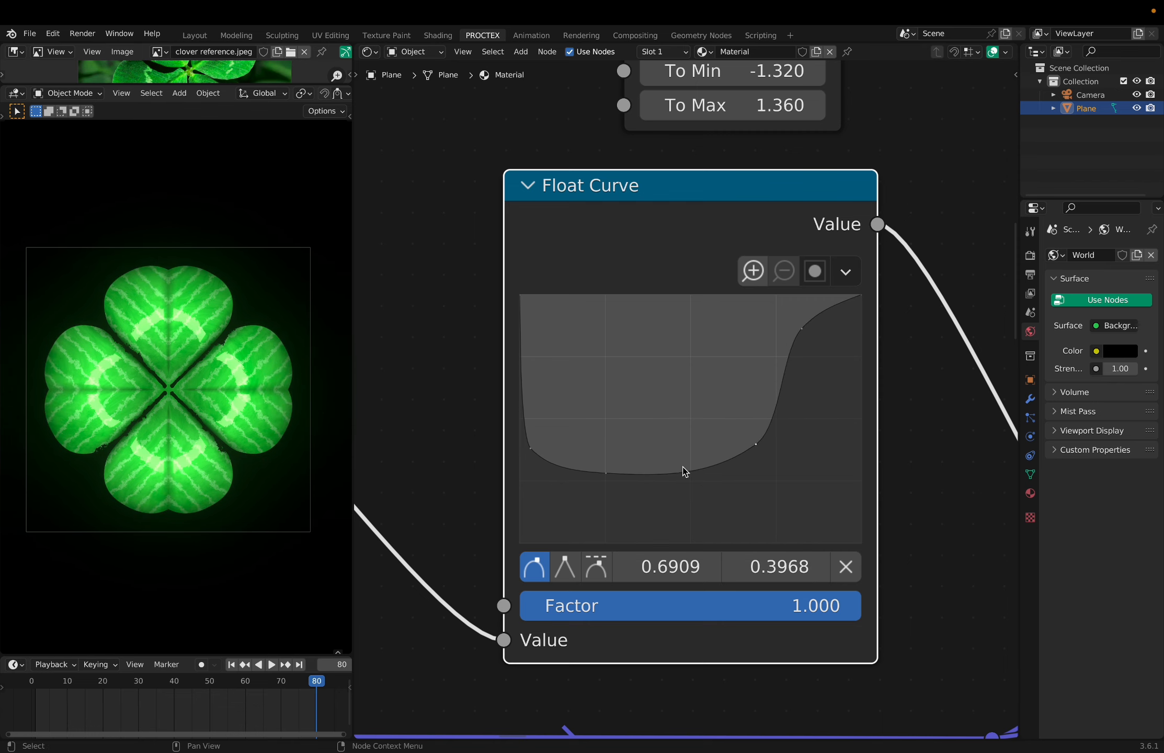
# Try raising the curve point nearest the graph's start, undo the move, and deselect the Float Curve node.
pyautogui.moveTo(532, 449); pyautogui.dragTo(553, 346)
pyautogui.hotkey('ctrl', 'z')
pyautogui.keyDown('ctrl'); pyautogui.scroll(-2, 589, 406); pyautogui.keyUp('ctrl')
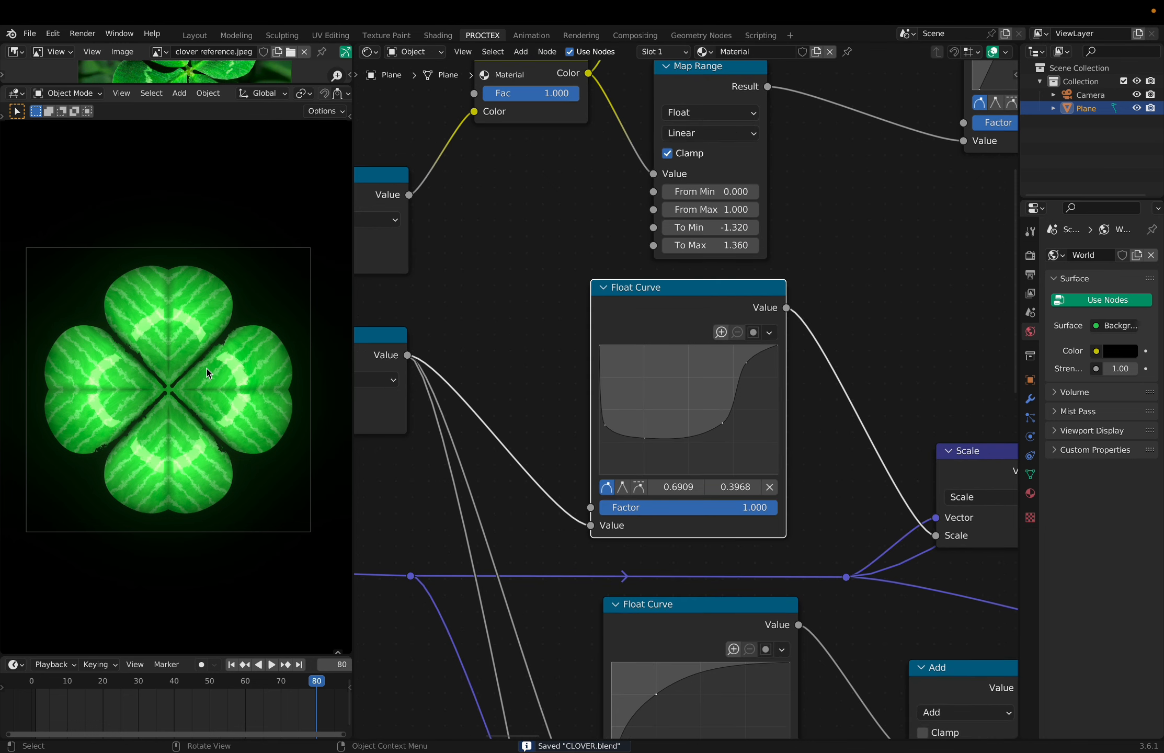
pyautogui.click(566, 393)
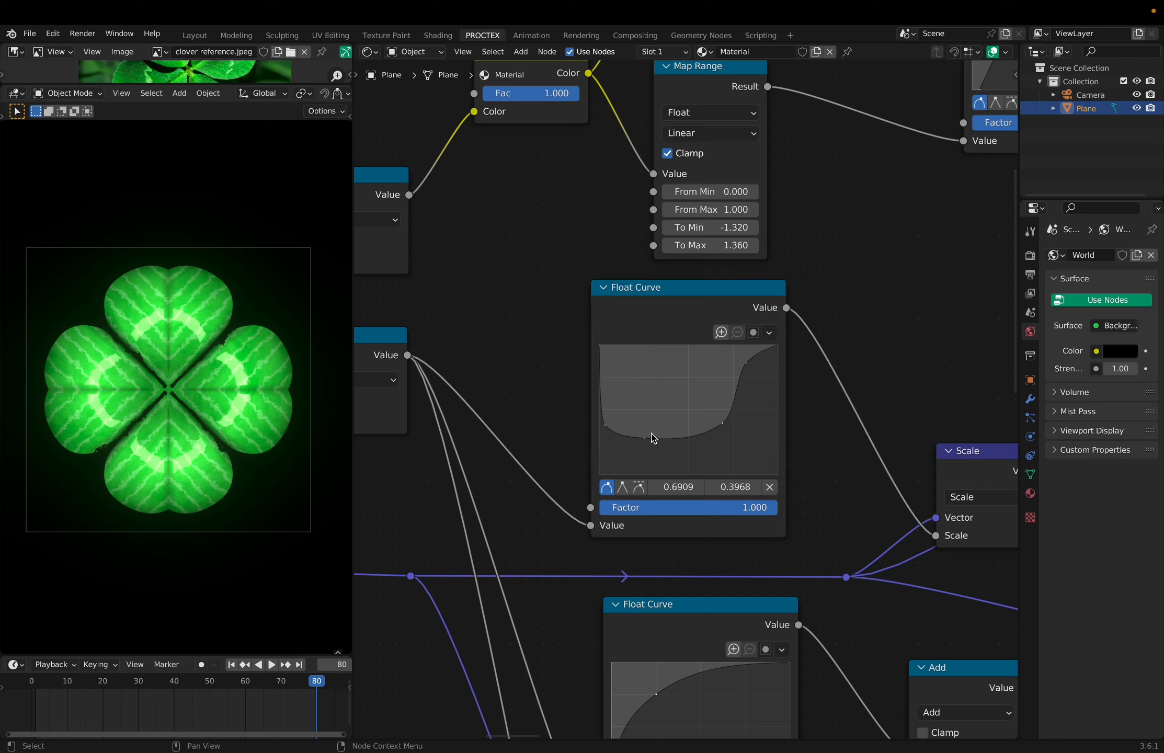
# Enter Edit Mode on the clover plane and examine the right-hand leaf's outline up close.
pyautogui.scroll(-3, 198, 413)
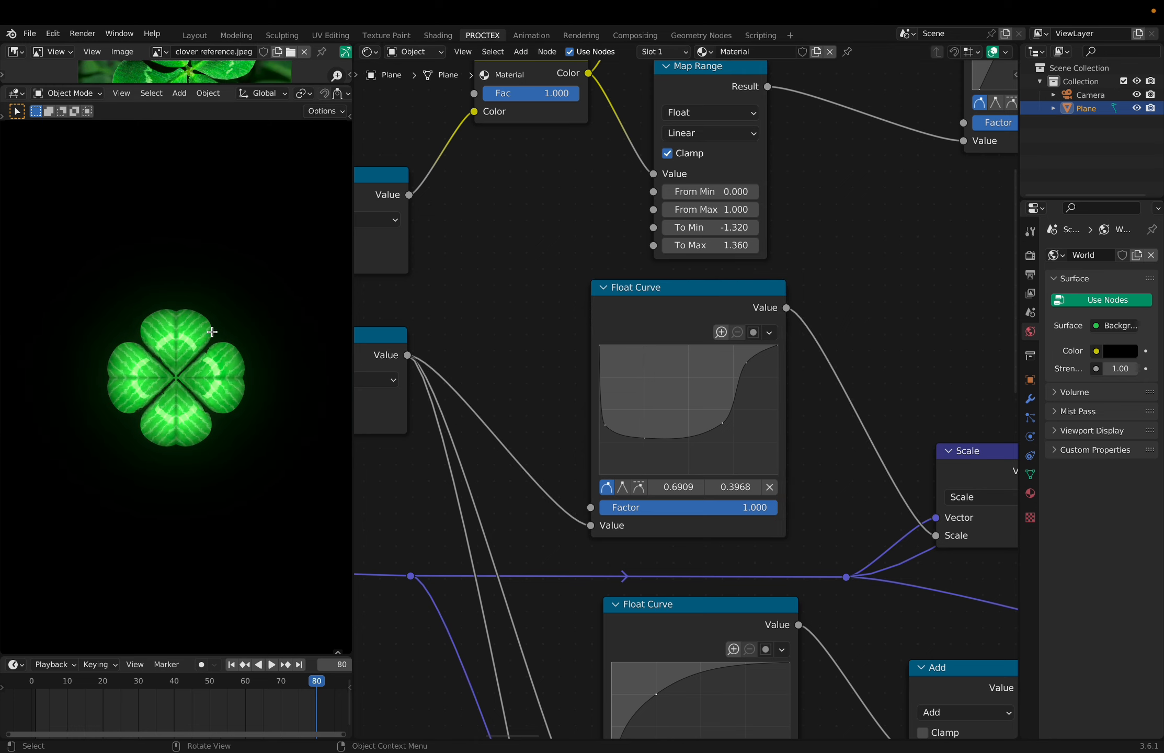
pyautogui.press('Tab')
pyautogui.keyDown('ctrl'); pyautogui.scroll(8, 231, 367); pyautogui.keyUp('ctrl')
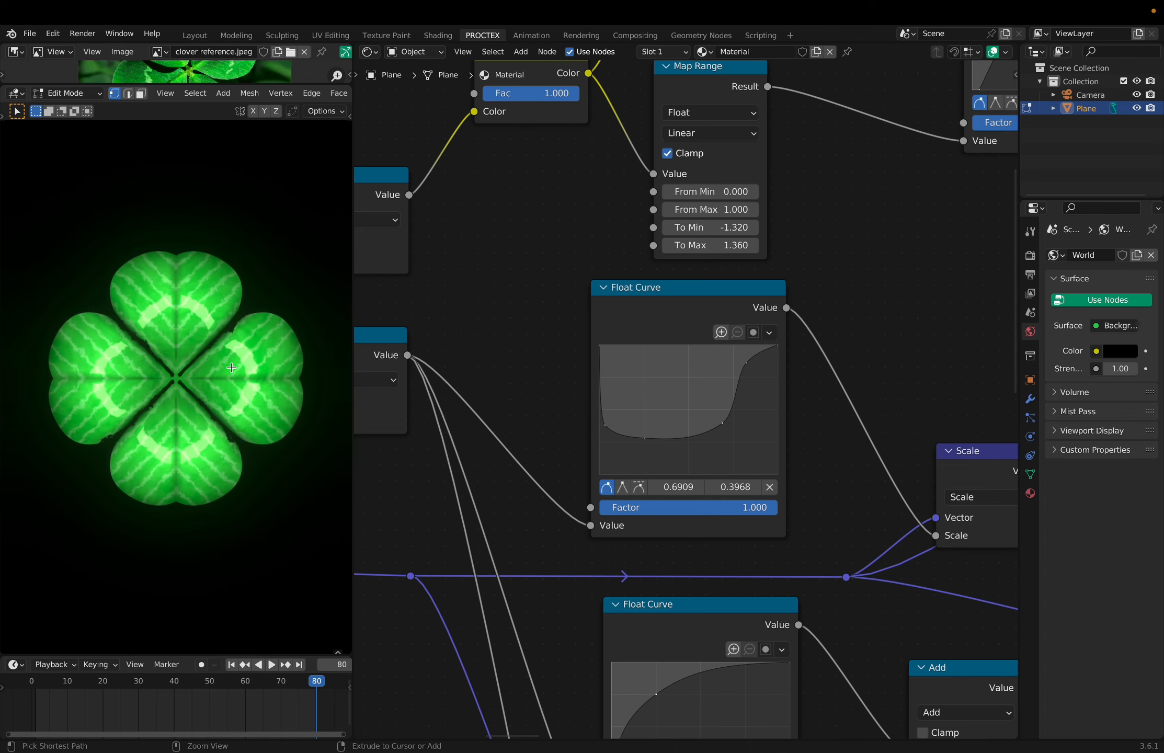
pyautogui.keyDown('ctrl'); pyautogui.scroll(-8, 122, 475); pyautogui.keyUp('ctrl')
pyautogui.keyDown('ctrl'); pyautogui.scroll(8, 194, 433); pyautogui.keyUp('ctrl')
pyautogui.keyDown('ctrl'); pyautogui.scroll(8, 194, 432); pyautogui.keyUp('ctrl')
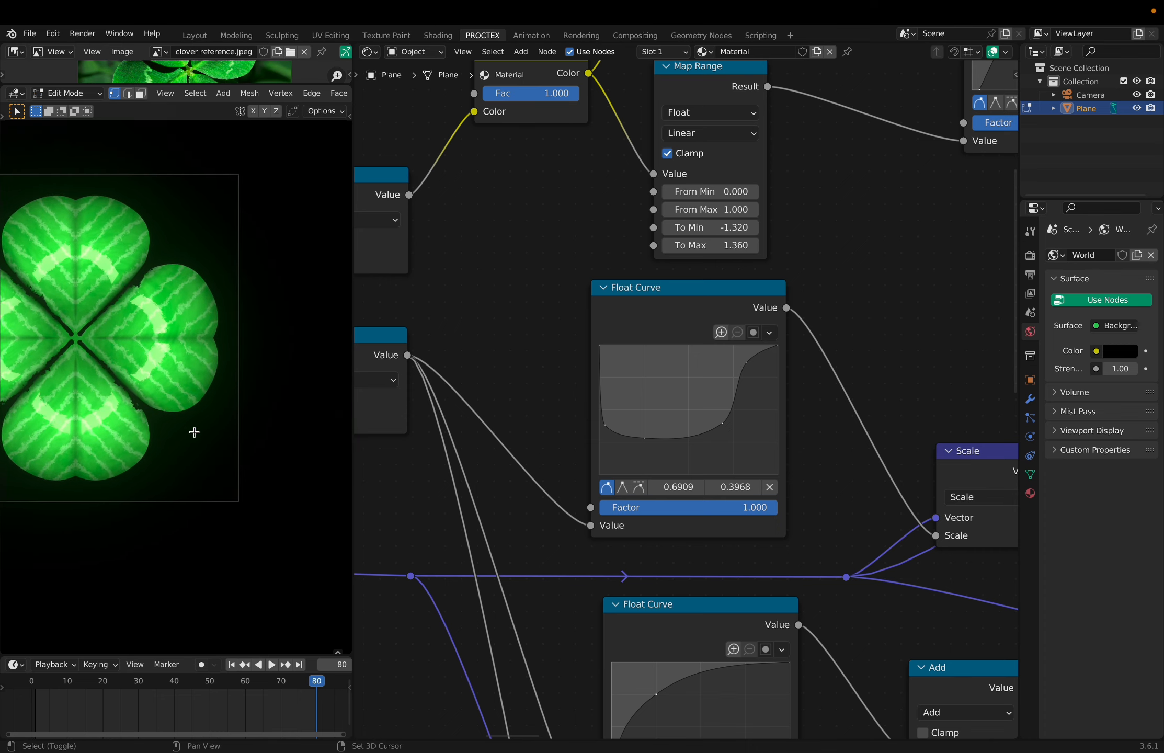
pyautogui.keyDown('ctrl'); pyautogui.scroll(1, 193, 432); pyautogui.keyUp('ctrl')
pyautogui.keyDown('shift'); pyautogui.hscroll(2, 194, 431); pyautogui.keyUp('shift')
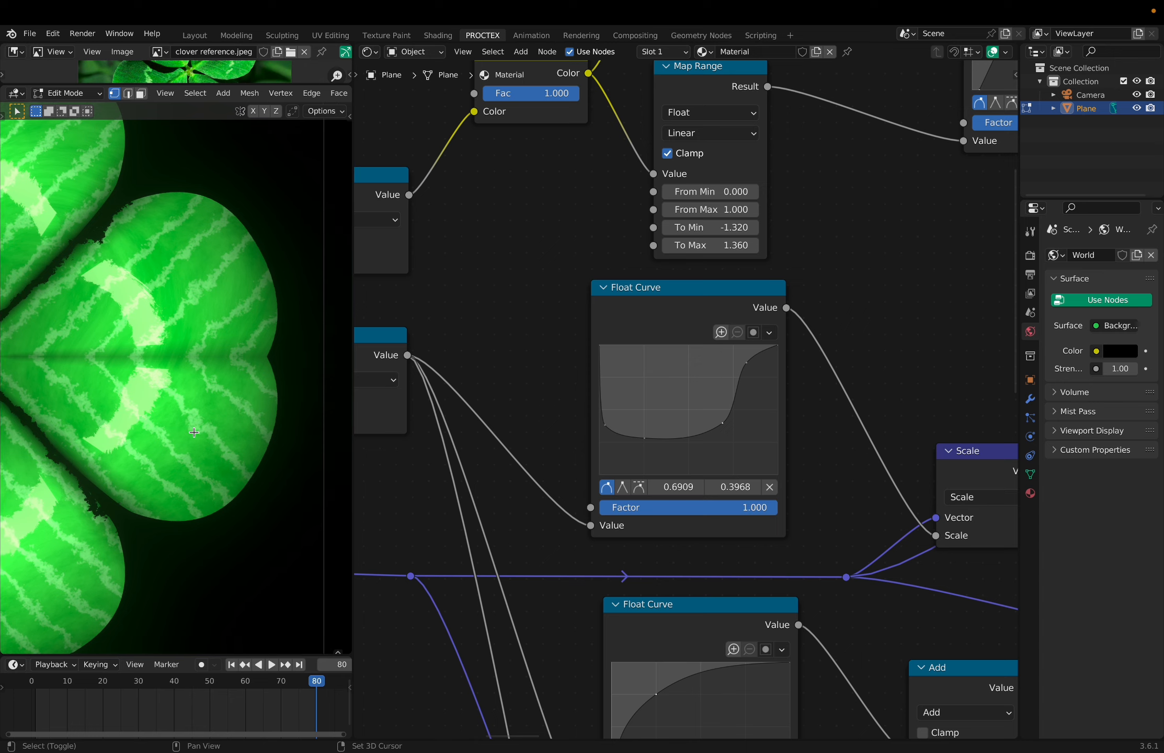
# Examine the whole clover beside its reference by viewing the clover reference image full-screen and up close.
pyautogui.keyDown('shift'); pyautogui.hscroll(-4, 194, 432); pyautogui.keyUp('shift')
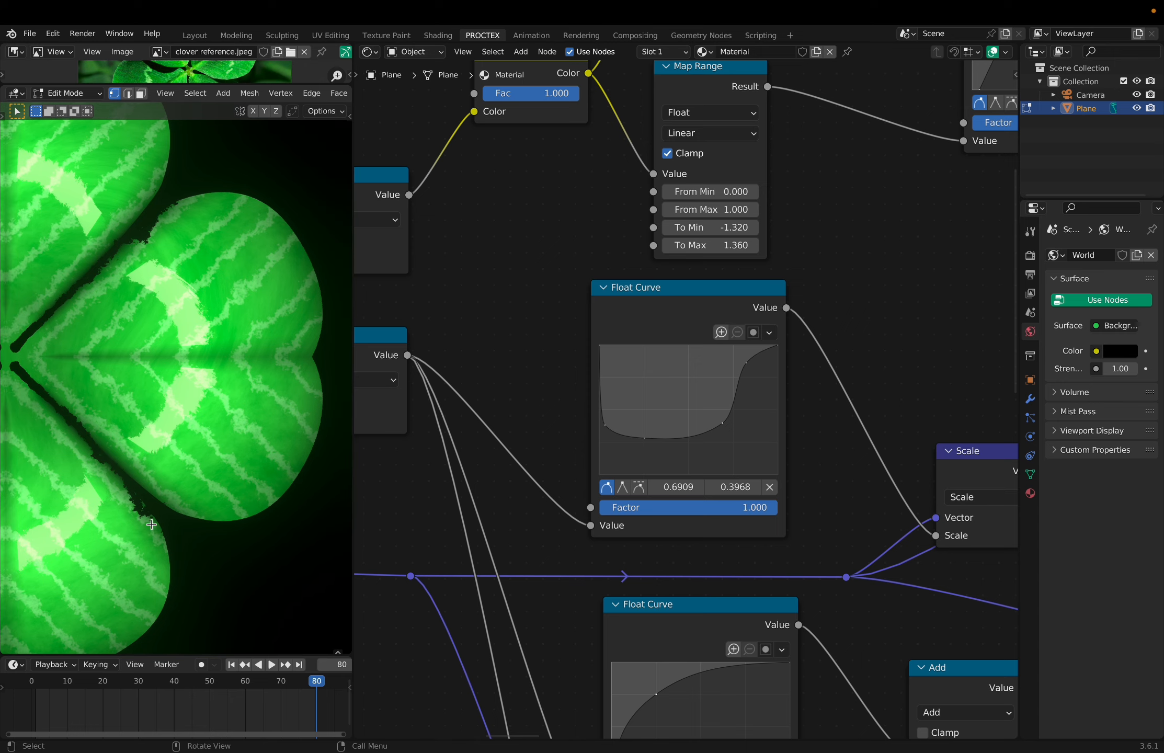
pyautogui.keyDown('ctrl'); pyautogui.scroll(-6, 195, 493); pyautogui.keyUp('ctrl')
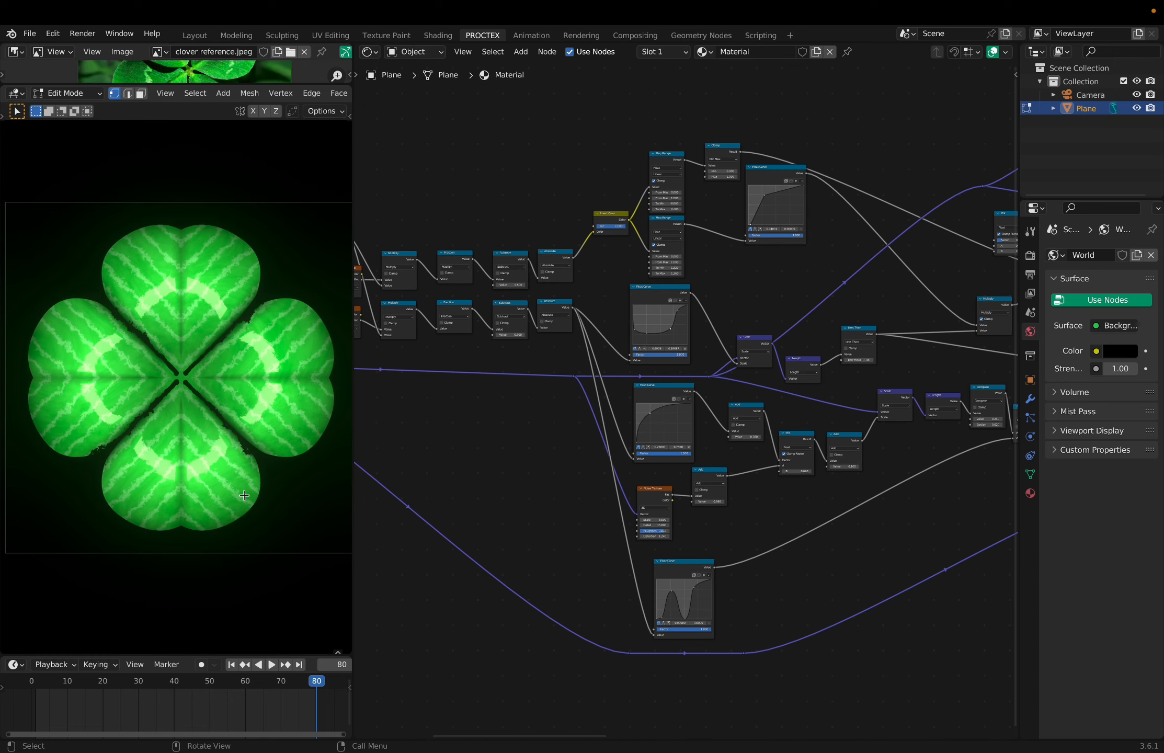
pyautogui.hotkey('ctrl', 'space')
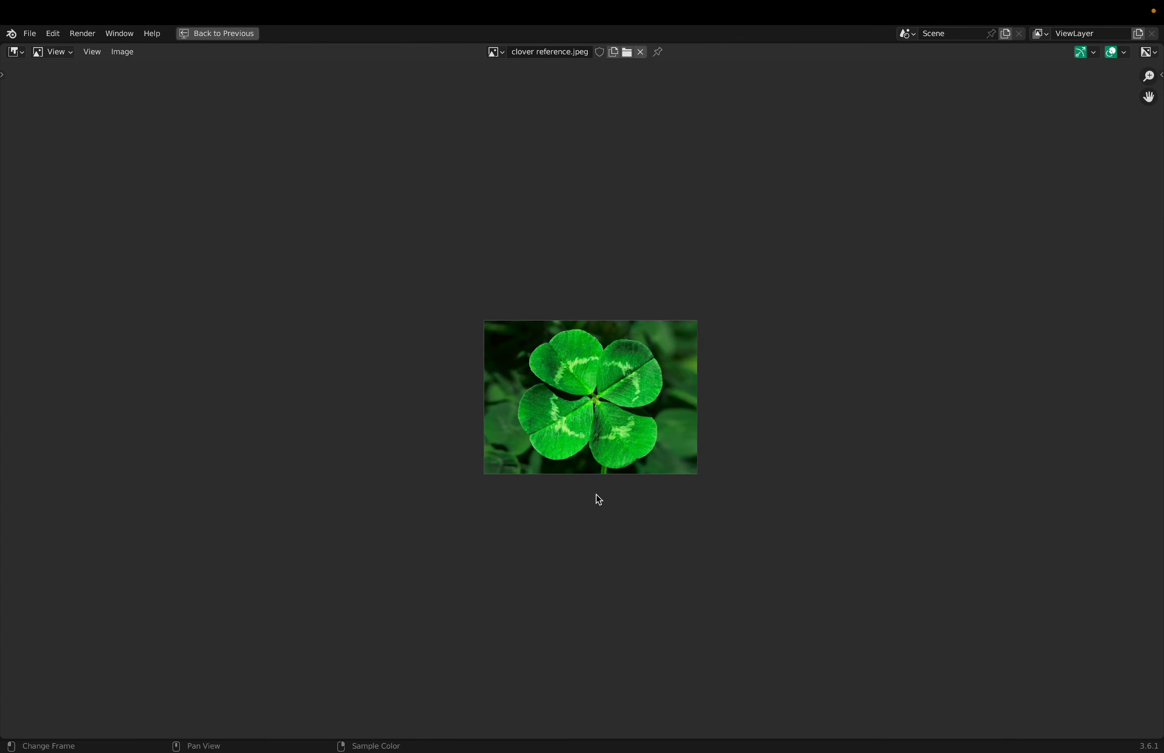
pyautogui.scroll(7, 596, 495)
pyautogui.scroll(-2, 601, 495)
pyautogui.keyDown('ctrl'); pyautogui.scroll(3, 598, 490); pyautogui.keyUp('ctrl')
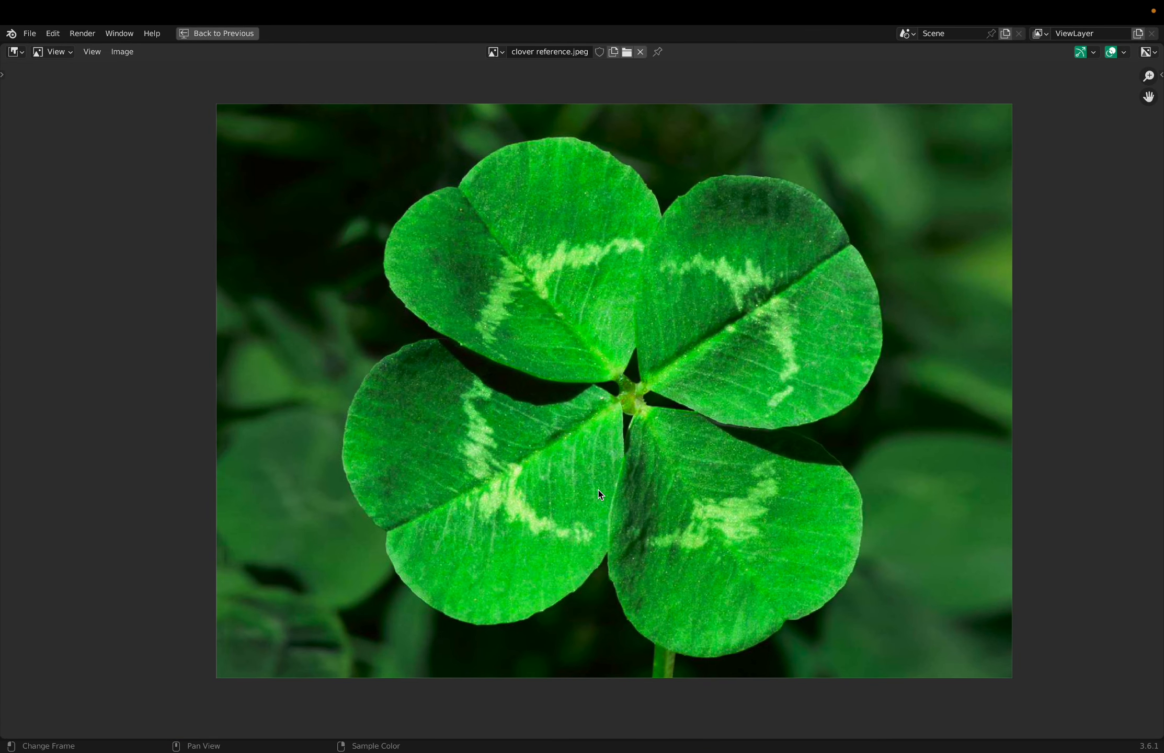
pyautogui.hscroll(2, 598, 490)
pyautogui.keyDown('ctrl'); pyautogui.scroll(-1, 598, 489); pyautogui.keyUp('ctrl')
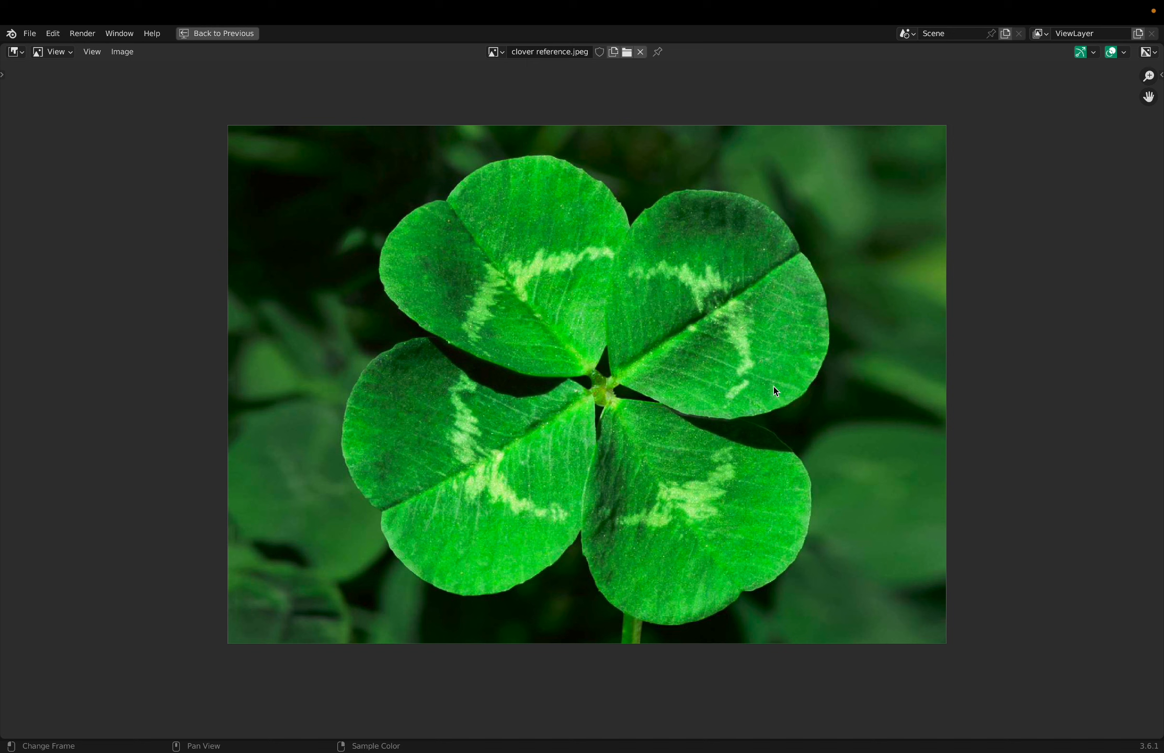
pyautogui.hotkey('ctrl', 'space')
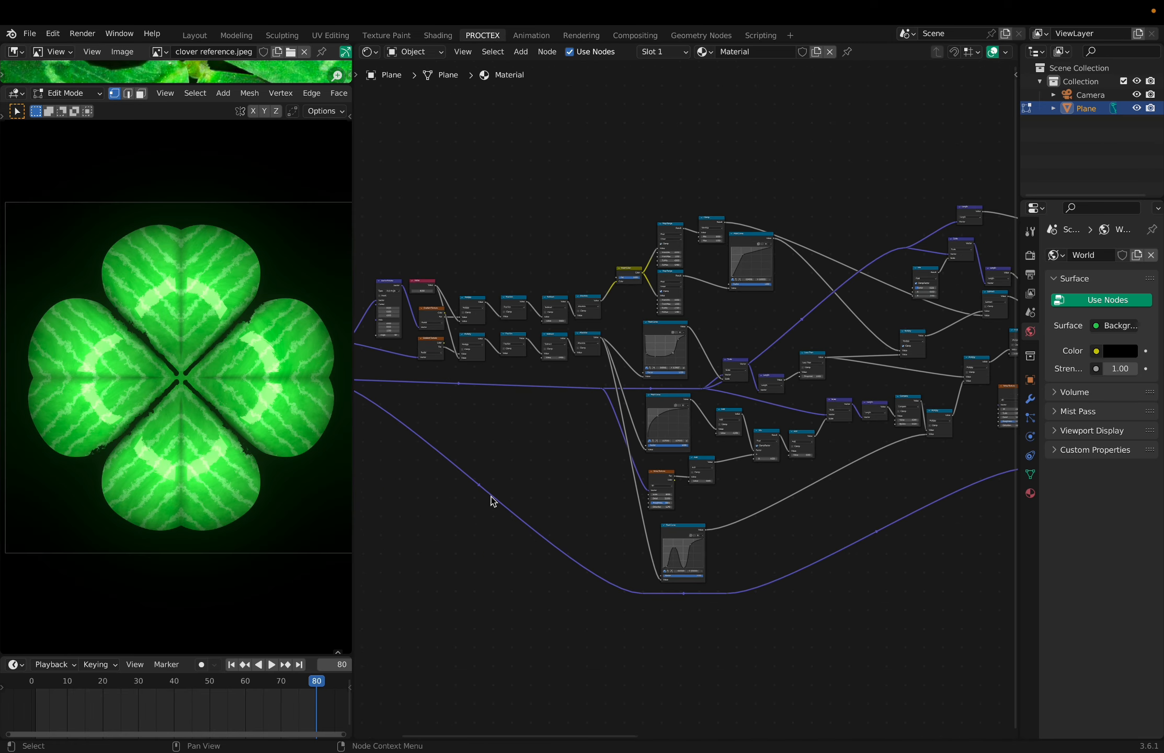
# Preview the output of the Compare node, followed by the Multiply node after it, to inspect the leaf marking's mask.
pyautogui.scroll(3, 730, 515)
pyautogui.moveTo(731, 514); pyautogui.dragTo(611, 549, button='middle')
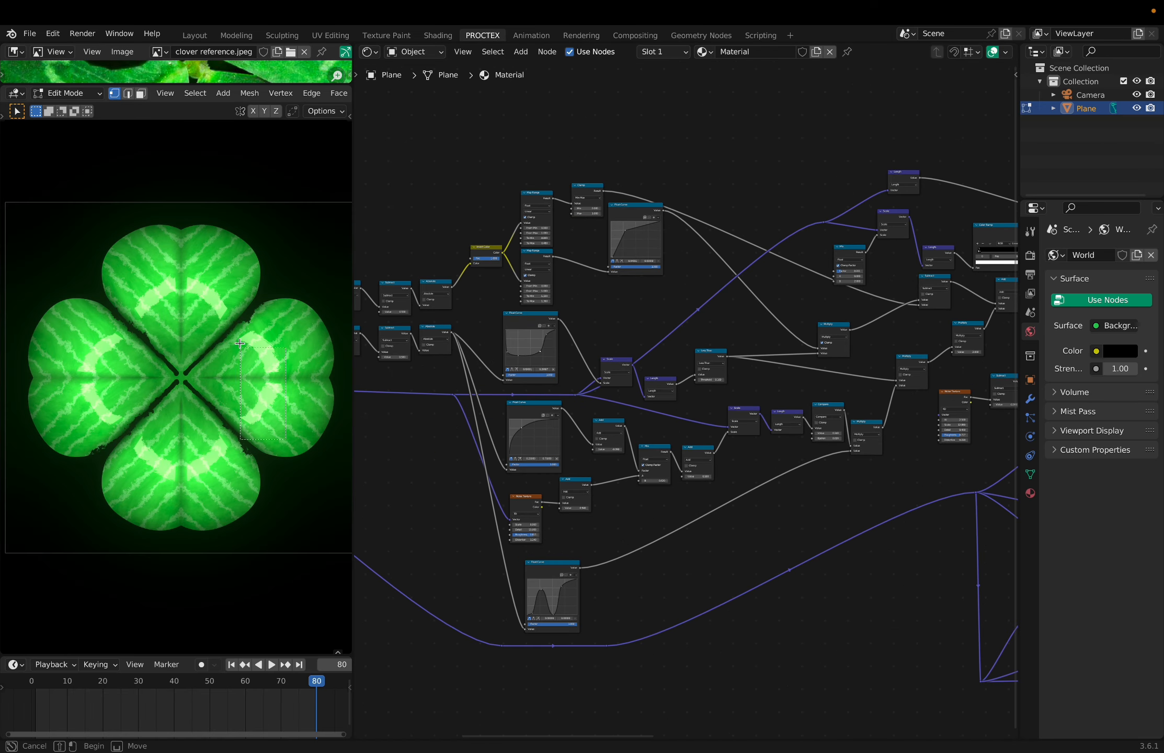
pyautogui.keyDown('ctrl'); pyautogui.keyDown('shift'); pyautogui.click(674, 430); pyautogui.keyUp('shift'); pyautogui.keyUp('ctrl')
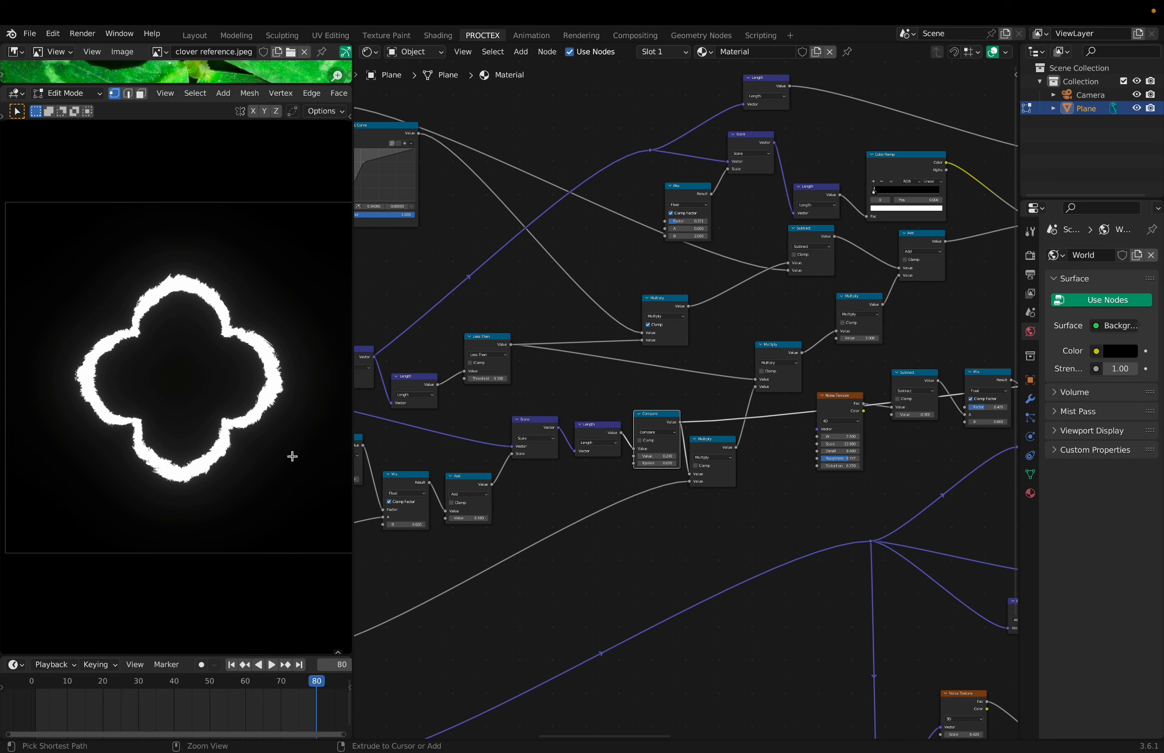
pyautogui.scroll(-3, 616, 579)
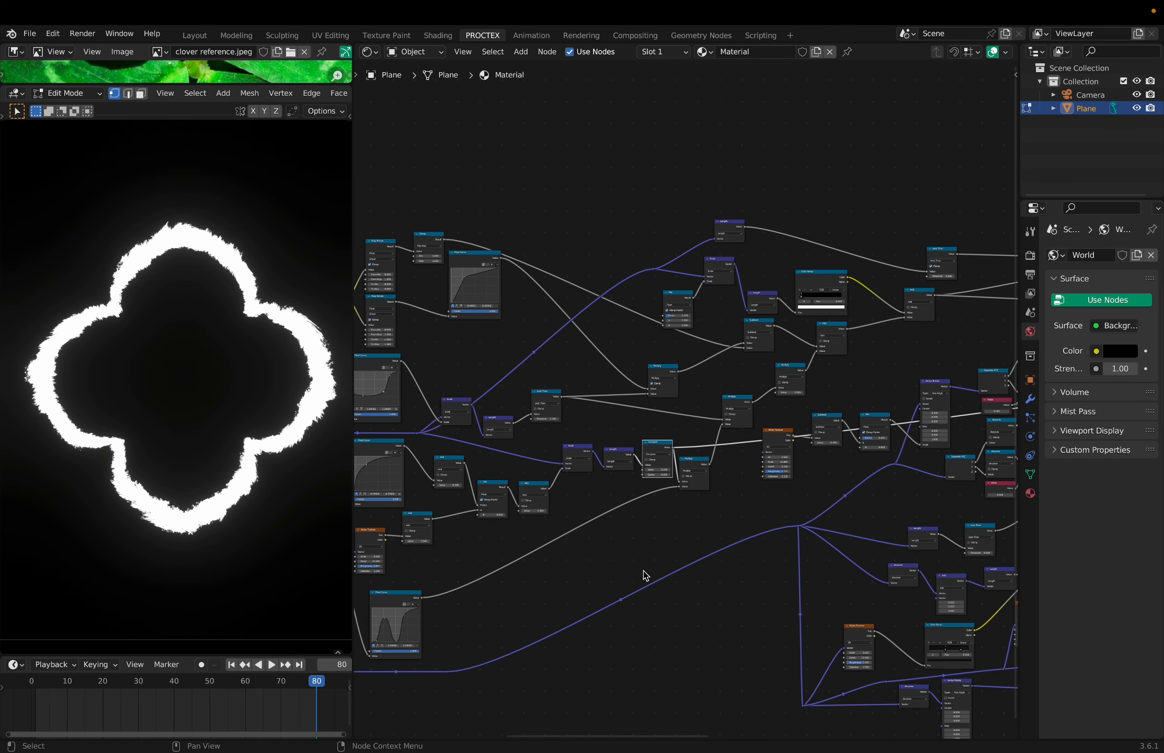
pyautogui.scroll(3, 528, 533)
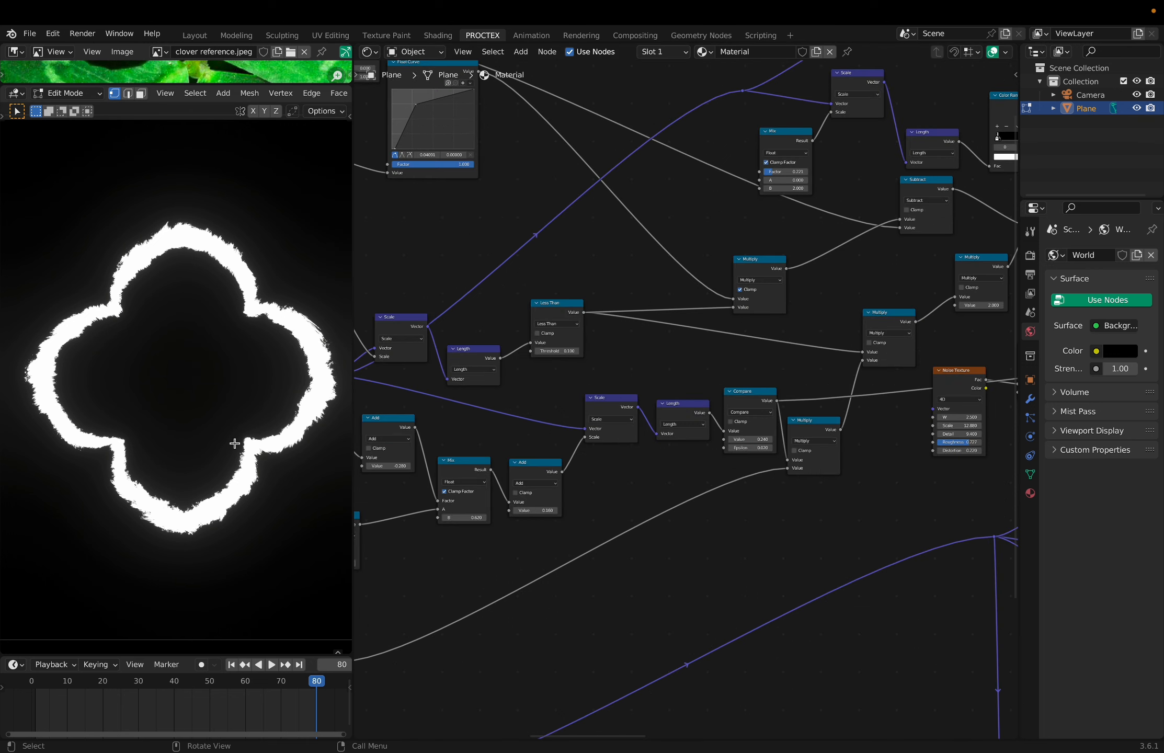
pyautogui.keyDown('ctrl'); pyautogui.keyDown('shift'); pyautogui.click(815, 430); pyautogui.keyUp('shift'); pyautogui.keyUp('ctrl')
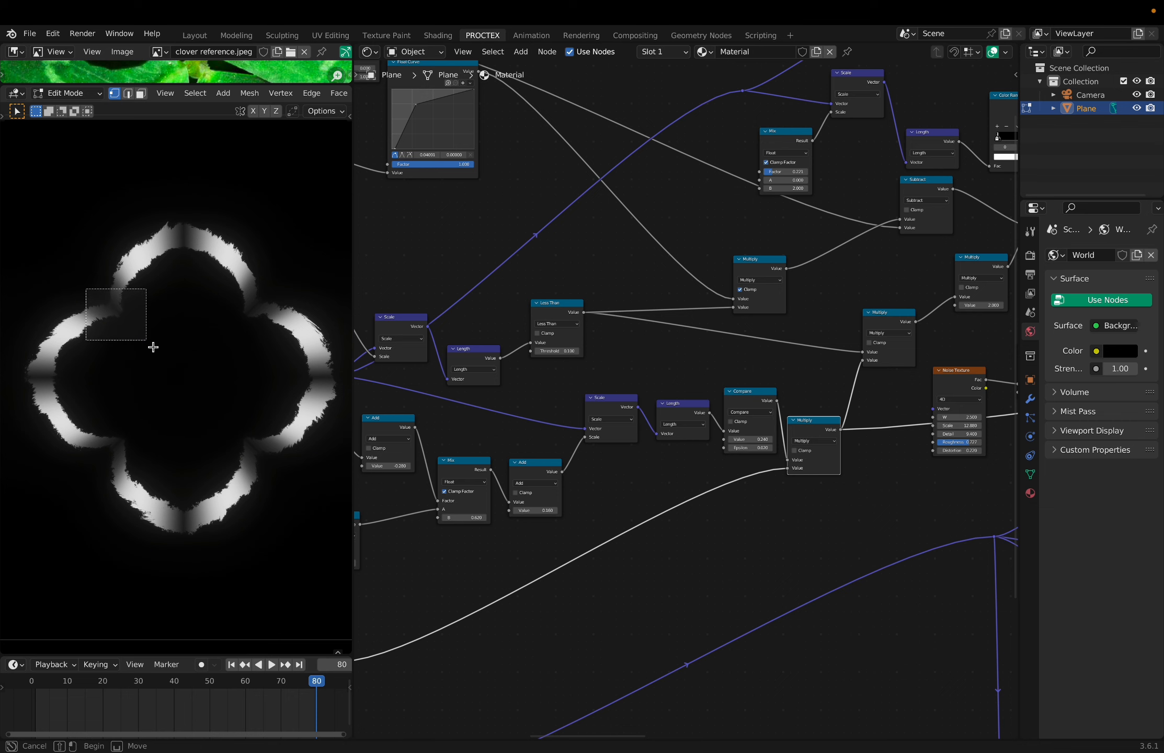
# Return the preview to the finished clover shader and examine the leaf markings and the gaps between leaves up close.
pyautogui.scroll(-2, 638, 507)
pyautogui.scroll(-2, 650, 511)
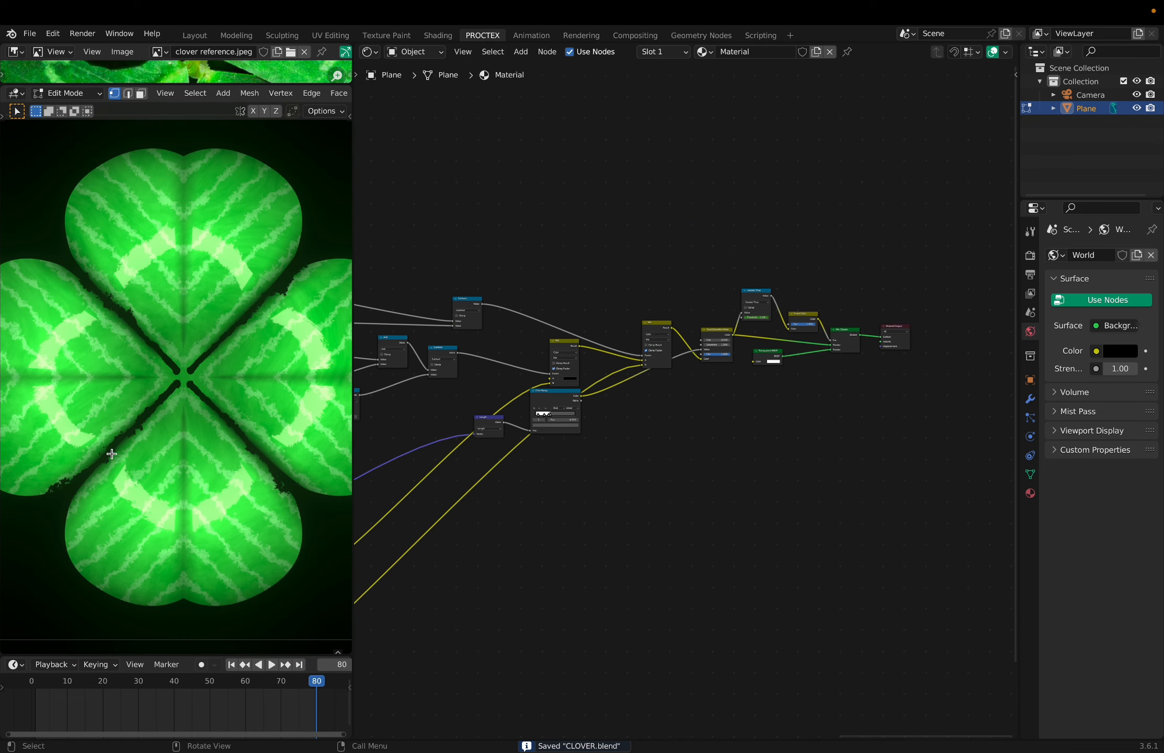
pyautogui.moveTo(112, 453); pyautogui.dragTo(259, 539)
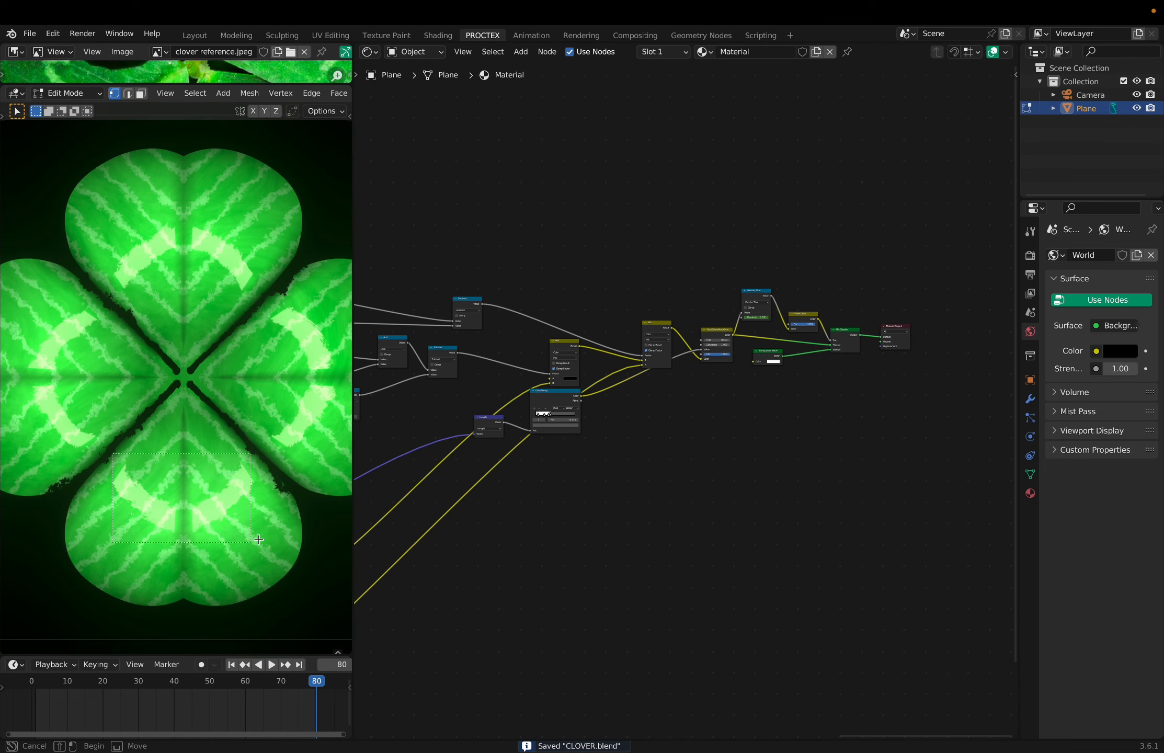
pyautogui.moveTo(267, 514); pyautogui.dragTo(267, 512)
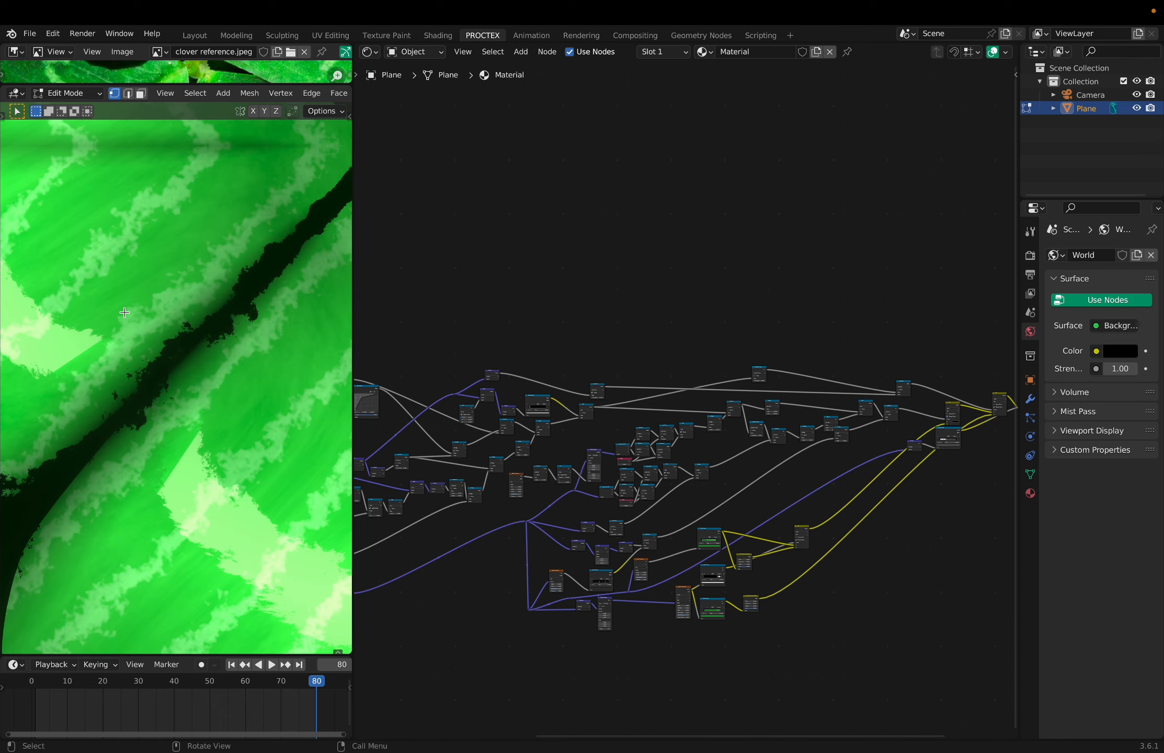
pyautogui.moveTo(124, 312); pyautogui.dragTo(127, 353)
pyautogui.moveTo(127, 353); pyautogui.dragTo(127, 354)
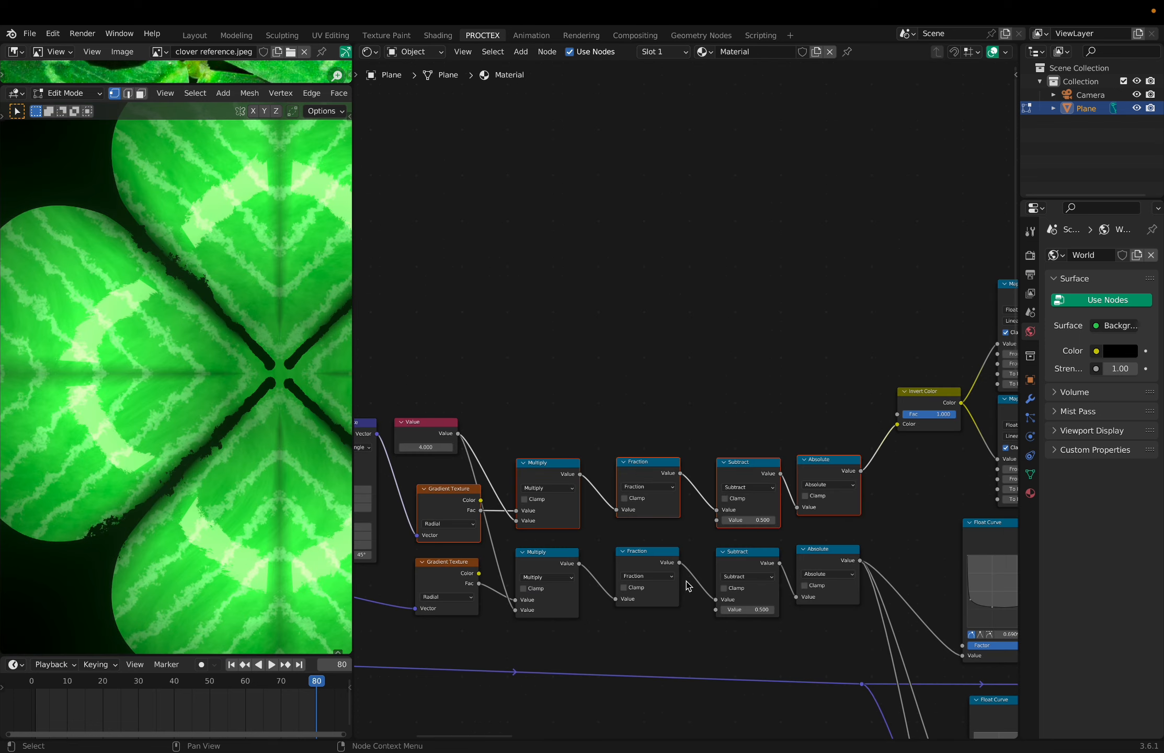
# Duplicate the upper Gradient Texture, Multiply, Fraction, Subtract and Absolute chain with its input links, place it above, and preview its Absolute output.
pyautogui.hotkey('ctrl', 'shift', 'd')
pyautogui.click(647, 233)
pyautogui.scroll(4, 652, 277)
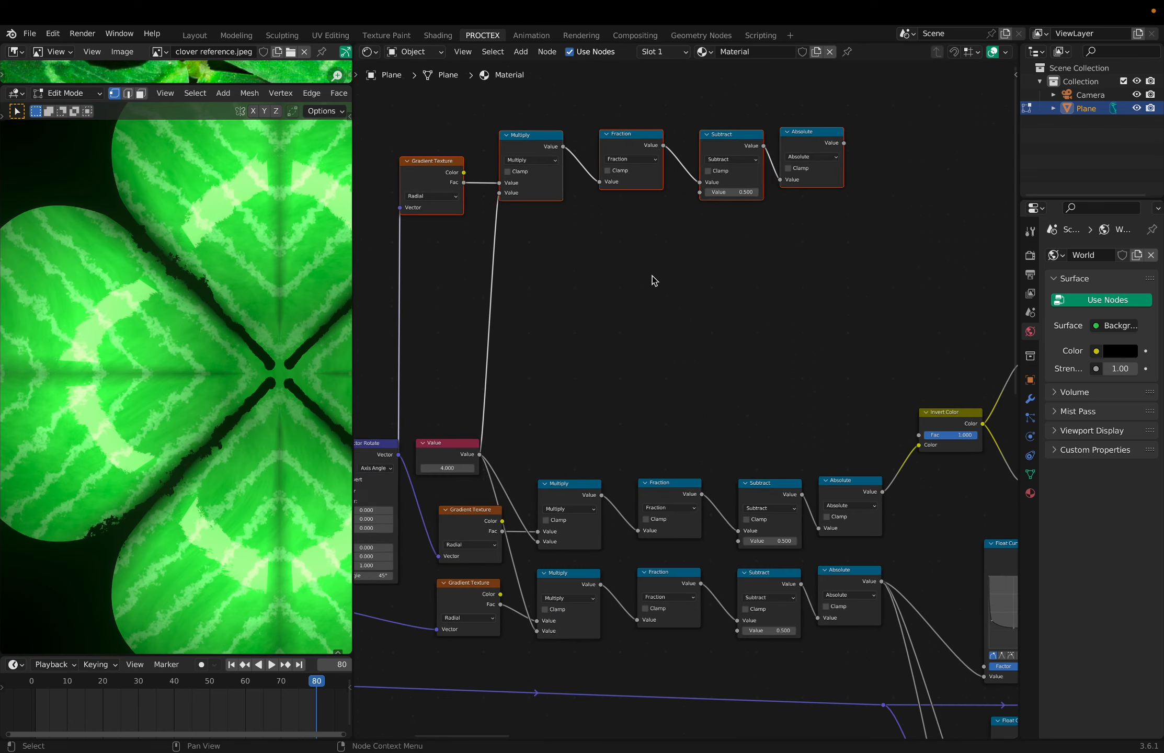
pyautogui.keyDown('ctrl'); pyautogui.keyDown('shift'); pyautogui.click(834, 233); pyautogui.keyUp('shift'); pyautogui.keyUp('ctrl')
pyautogui.scroll(5, 779, 345)
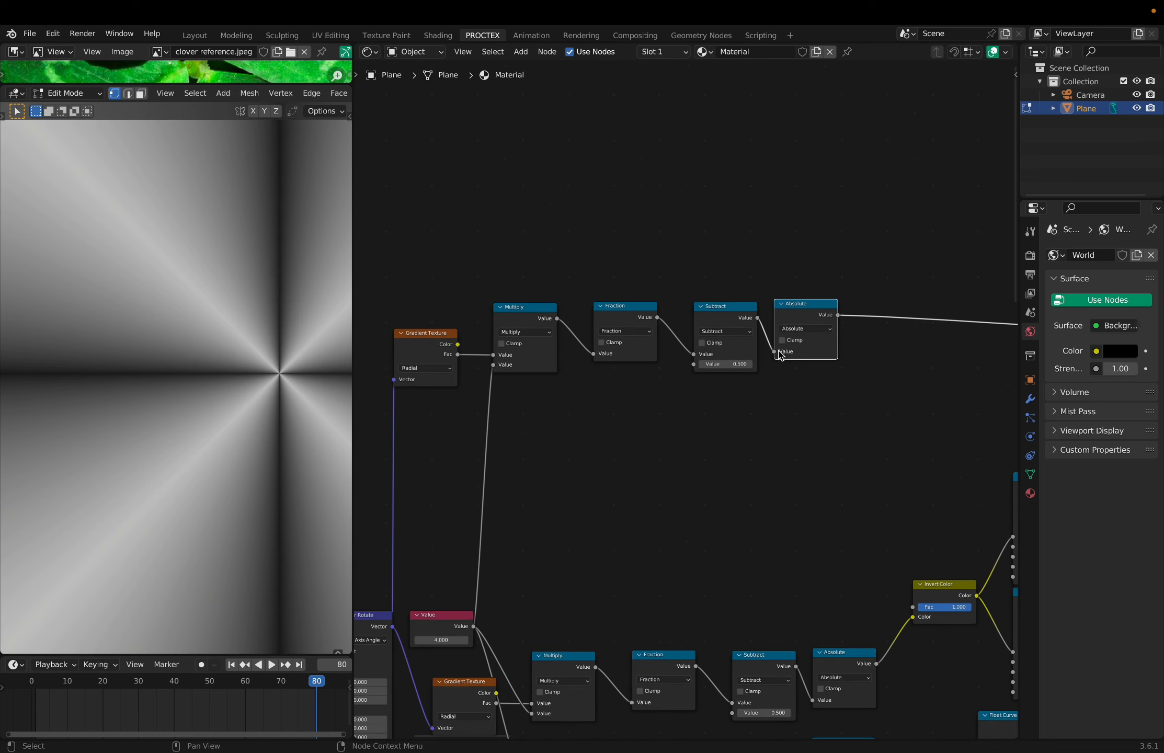
# Append a duplicate of the Absolute node set to Less Than with a threshold of 0.040, and save the file.
pyautogui.hotkey('shift', 'd')
pyautogui.click(872, 326)
pyautogui.click(874, 343)
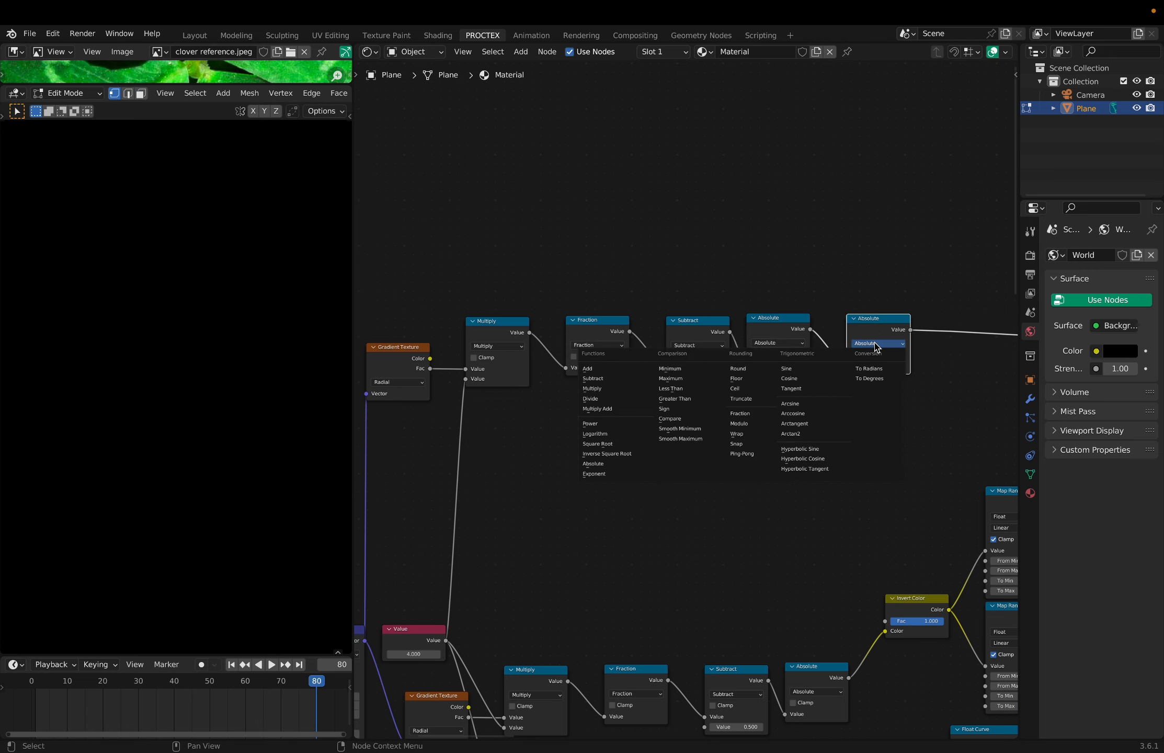
pyautogui.press('t')
pyautogui.keyDown('shift'); pyautogui.moveTo(878, 376); pyautogui.dragTo(855, 376); pyautogui.keyUp('shift')
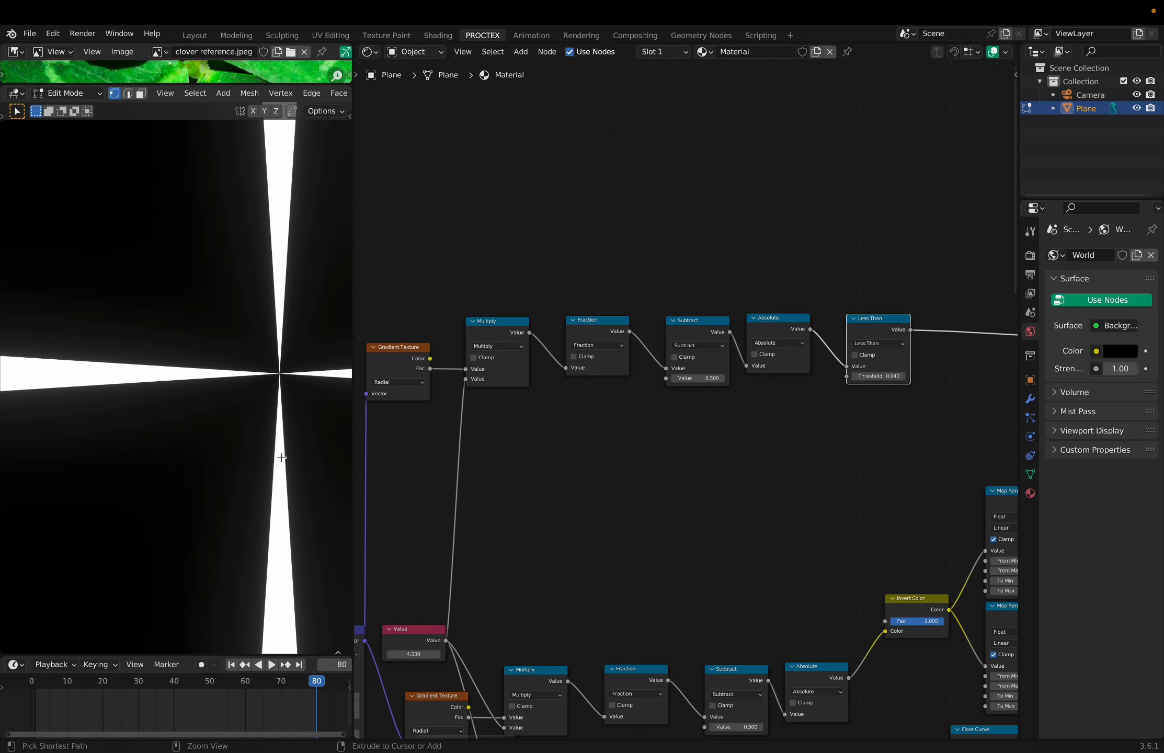
pyautogui.hotkey('ctrl', 's')
# Select the duplicated gradient chain together with its Less Than node and reposition the group.
pyautogui.keyDown('ctrl'); pyautogui.scroll(-5, 263, 435); pyautogui.keyUp('ctrl')
pyautogui.moveTo(446, 342); pyautogui.dragTo(585, 330, button='middle')
pyautogui.moveTo(538, 287); pyautogui.dragTo(983, 401)
pyautogui.moveTo(939, 410); pyautogui.dragTo(873, 411, button='middle')
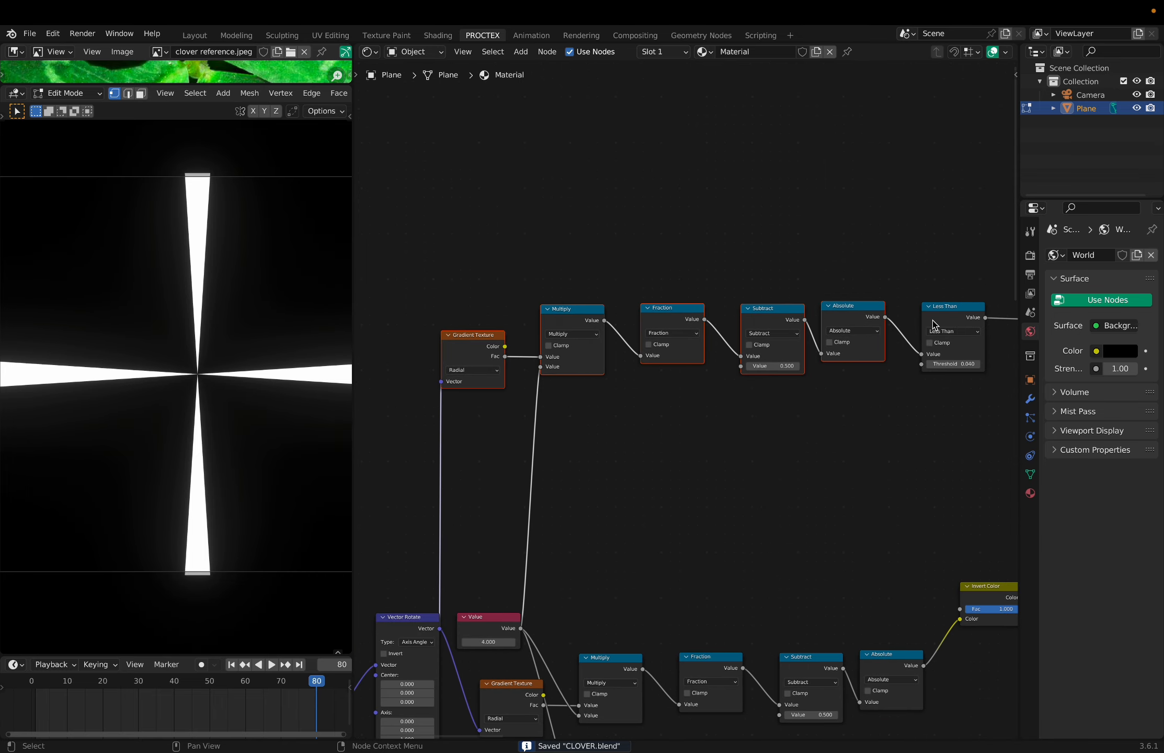
pyautogui.keyDown('shift'); pyautogui.click(932, 319); pyautogui.keyUp('shift')
pyautogui.press('g')
pyautogui.click(901, 363)
# Insert a Vector Rotate node between the existing Vector Rotate and the duplicated Gradient Texture.
pyautogui.moveTo(762, 399); pyautogui.dragTo(907, 391, button='middle')
pyautogui.press('q')
pyautogui.click(816, 406)
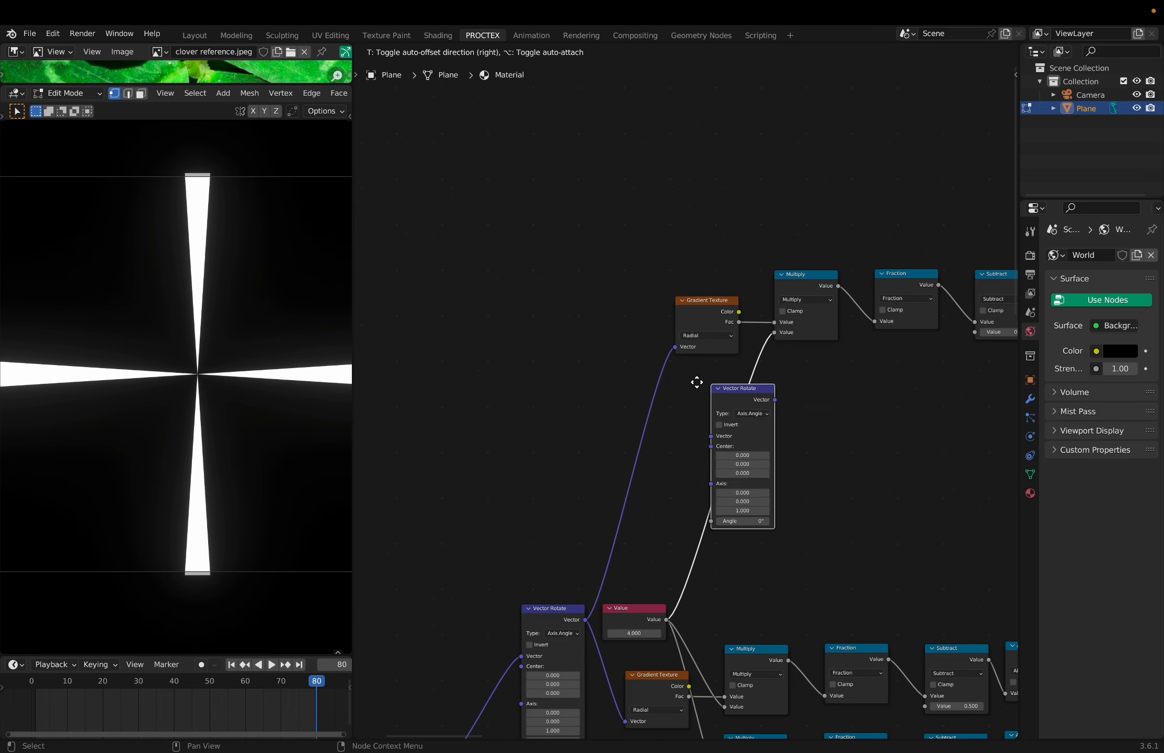
pyautogui.click(612, 360)
pyautogui.moveTo(660, 497); pyautogui.dragTo(665, 497)
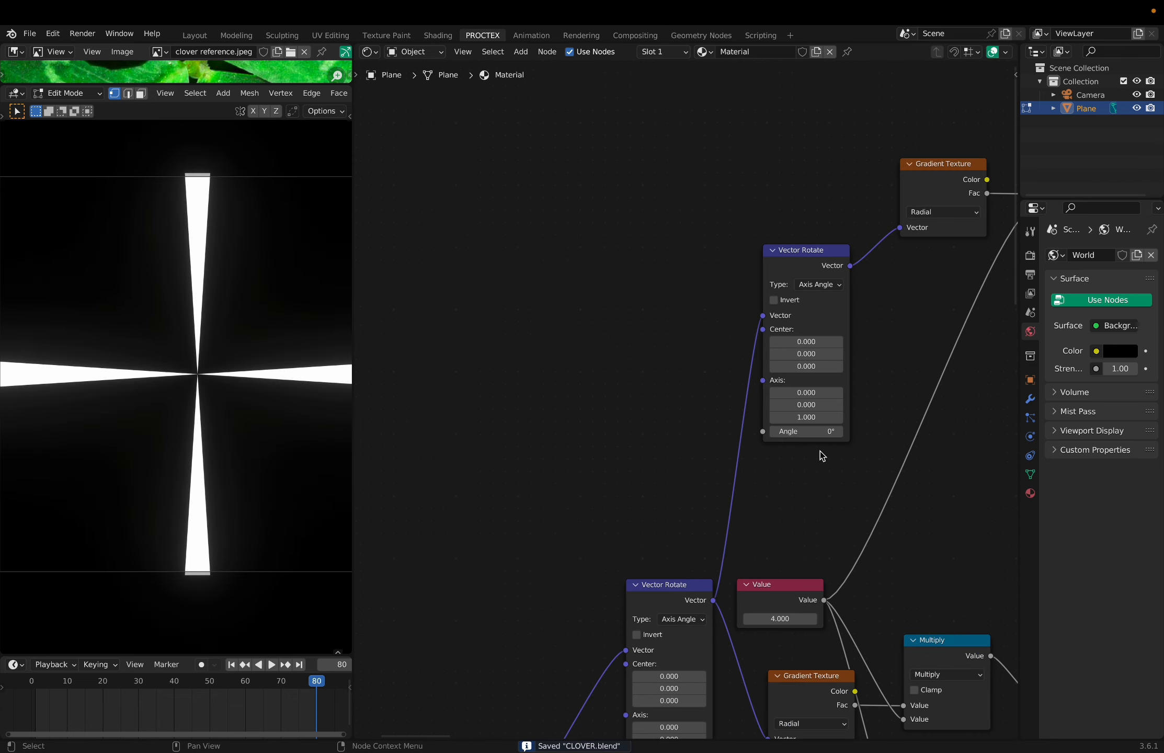
# Add a Noise Texture with a scale of 12.200 and connect its Fac output to the new Vector Rotate's Angle.
pyautogui.hscroll(-5, 818, 452)
pyautogui.scroll(1, 818, 452)
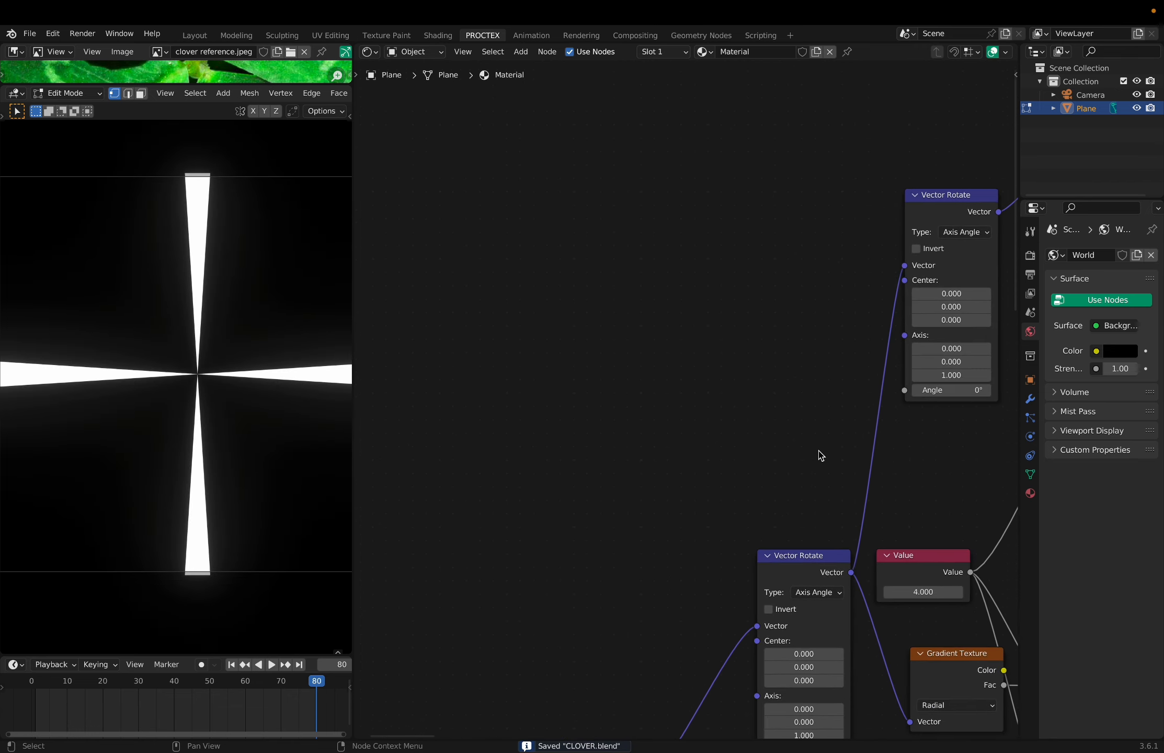
pyautogui.press('q')
pyautogui.press('n')
pyautogui.click(612, 324)
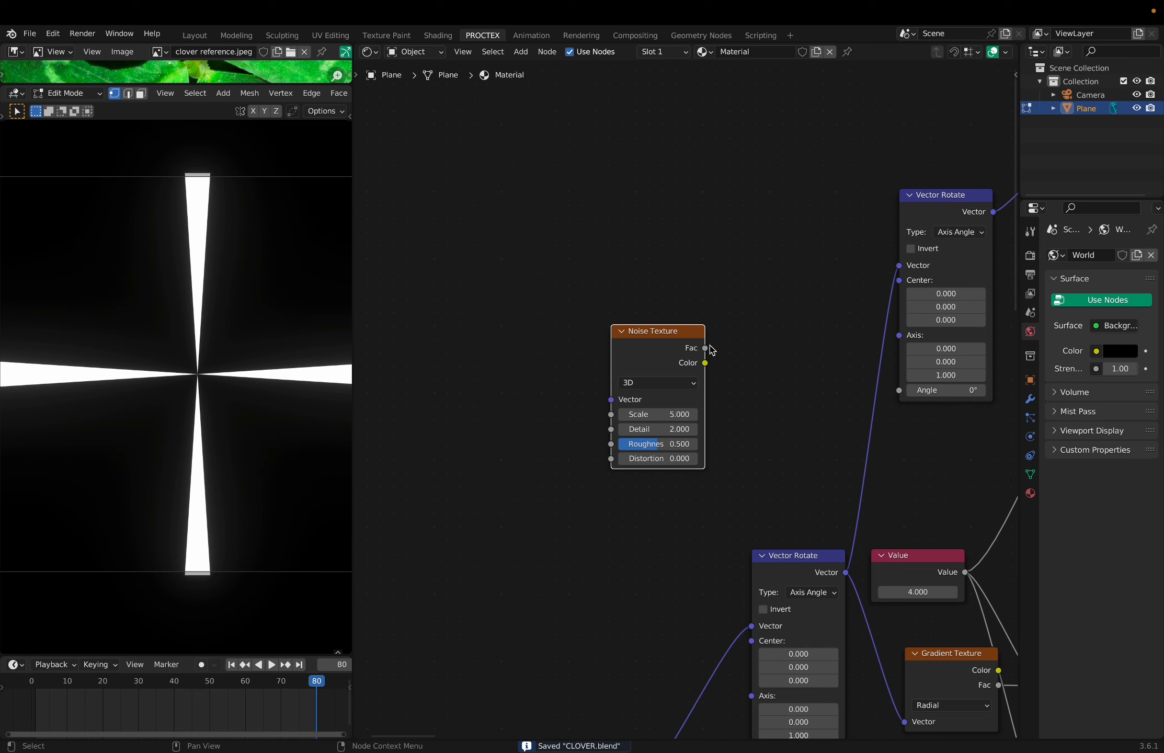
pyautogui.moveTo(706, 348); pyautogui.dragTo(766, 331)
pyautogui.moveTo(842, 302); pyautogui.dragTo(899, 390)
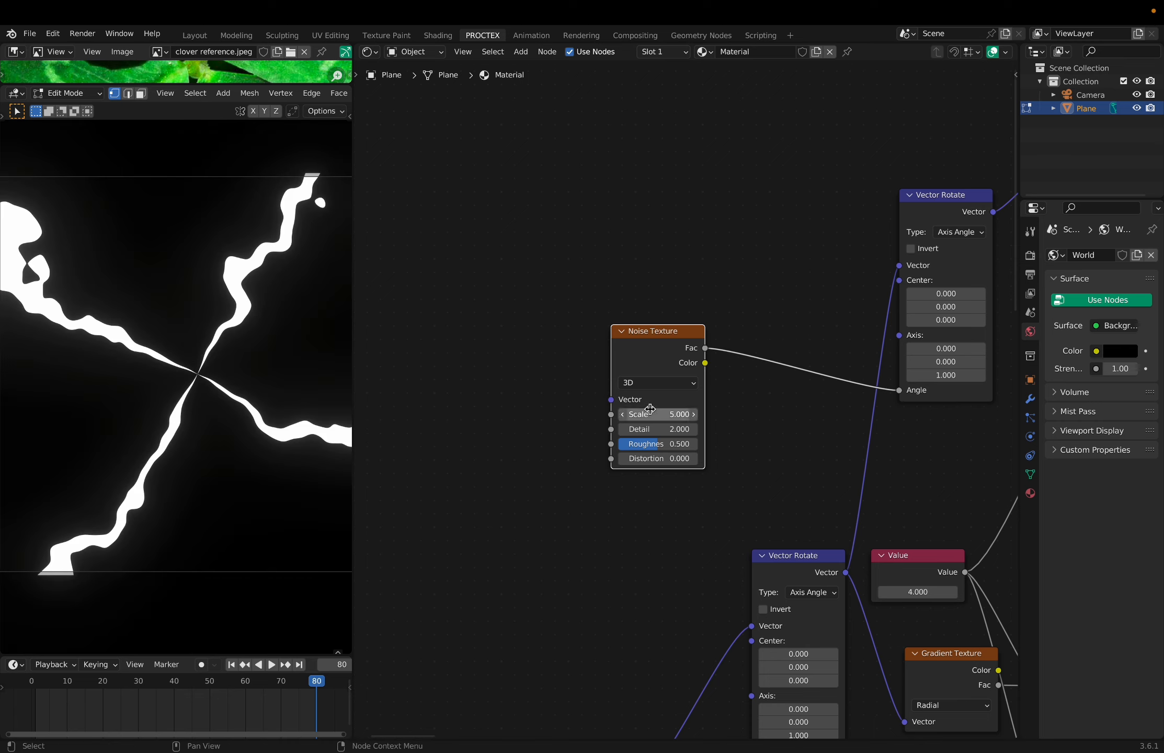
pyautogui.moveTo(659, 414); pyautogui.dragTo(700, 414)
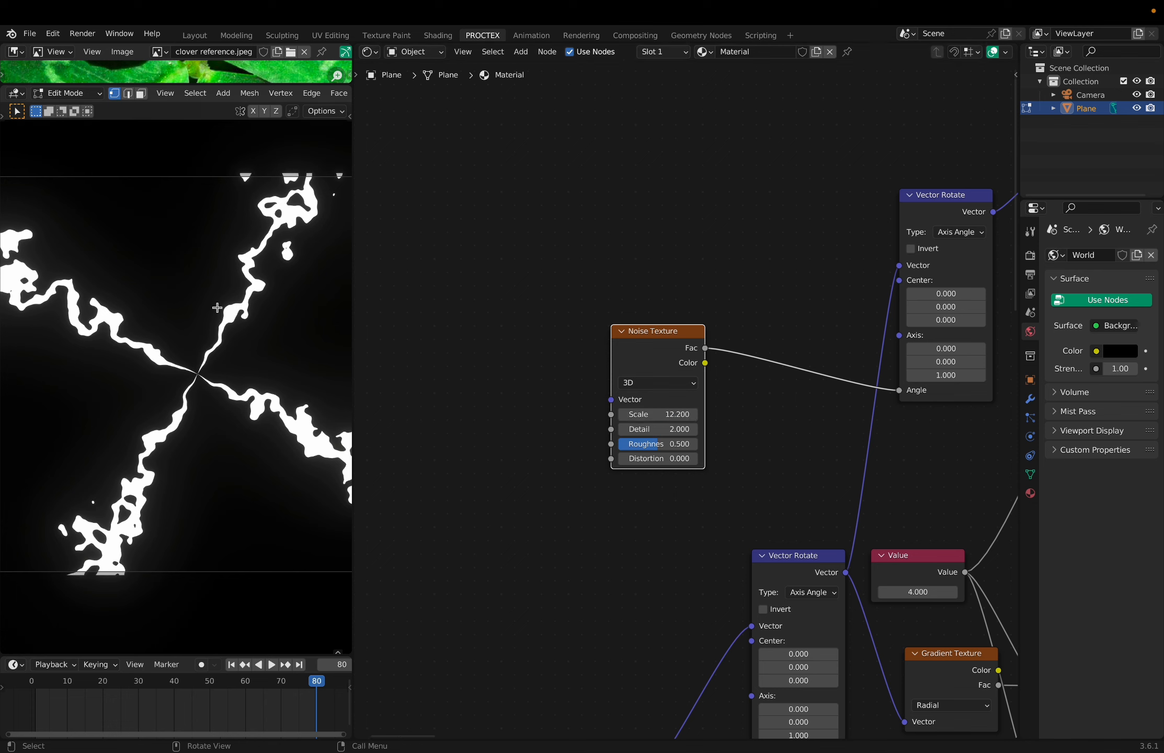
pyautogui.moveTo(184, 378); pyautogui.dragTo(16, 252)
# Disconnect the noise from the new Vector Rotate, try changing its Angle manually, and reconnect the noise.
pyautogui.keyDown('ctrl'); pyautogui.moveTo(825, 341); pyautogui.dragTo(826, 433, button='right'); pyautogui.keyUp('ctrl')
pyautogui.hscroll(5, 826, 434)
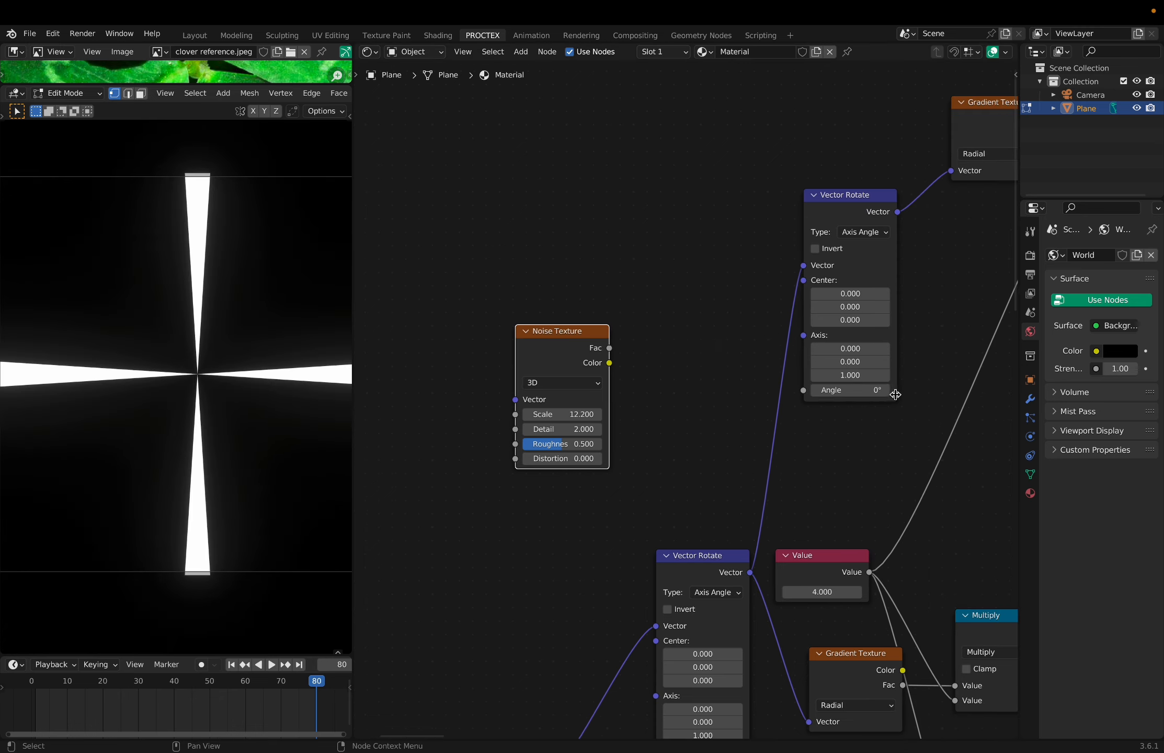
pyautogui.moveTo(843, 389); pyautogui.dragTo(1152, 389)
pyautogui.moveTo(609, 348); pyautogui.dragTo(802, 396)
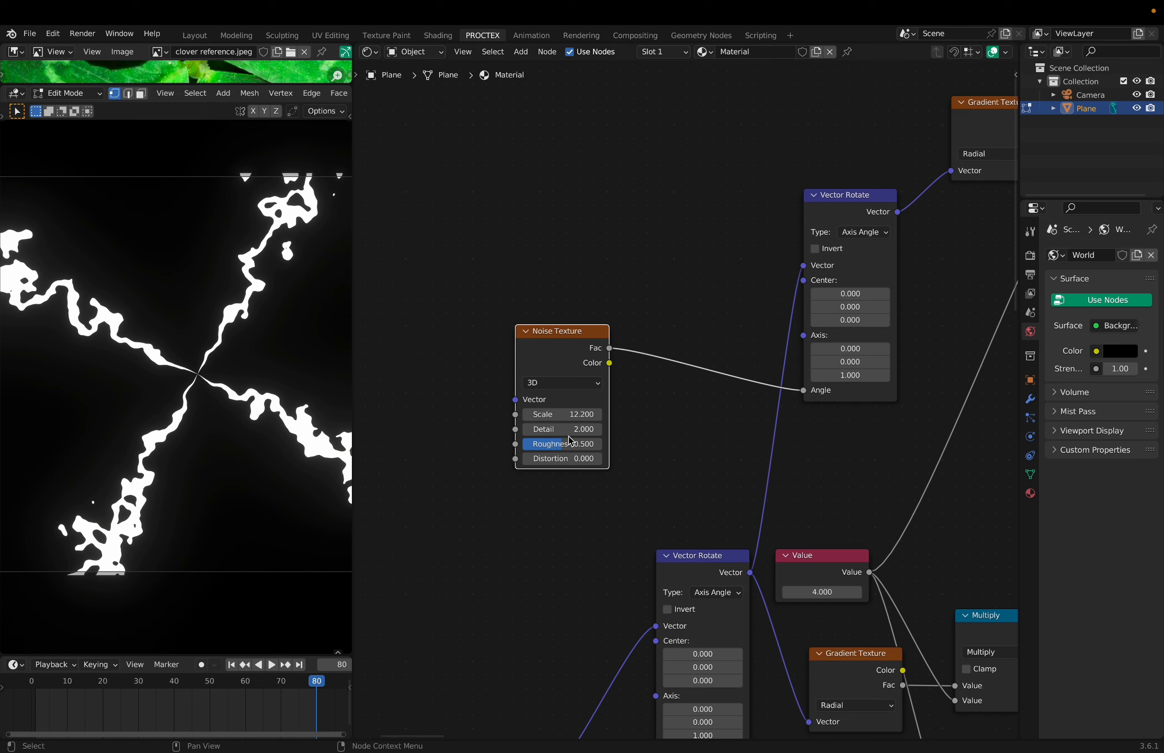
# Set the noise's Detail to 15.000 and Roughness to 1.000, and insert an adjusted Add node before the Vector Rotate's Angle.
pyautogui.moveTo(562, 444); pyautogui.dragTo(601, 444)
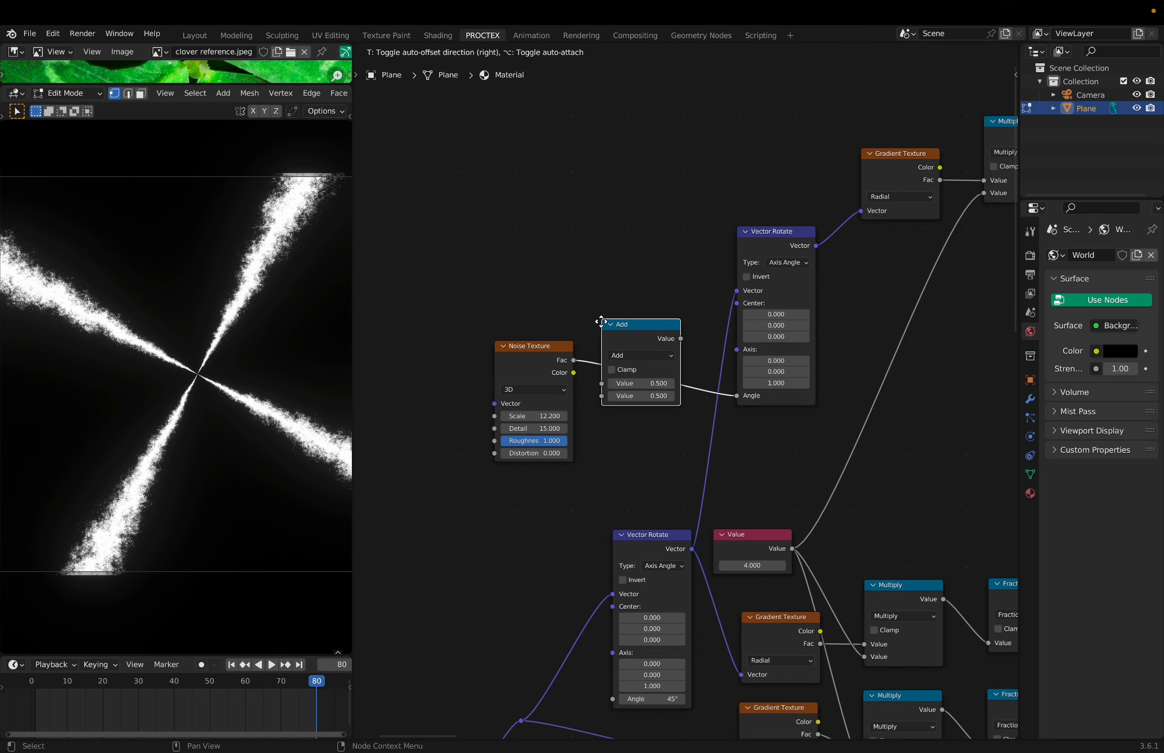
pyautogui.click(602, 321)
pyautogui.scroll(4, 593, 386)
pyautogui.moveTo(727, 416); pyautogui.dragTo(802, 417)
# Reconnect the final Mix Shader to the Material Output so the finished clover is rendered.
pyautogui.scroll(-6, 506, 346)
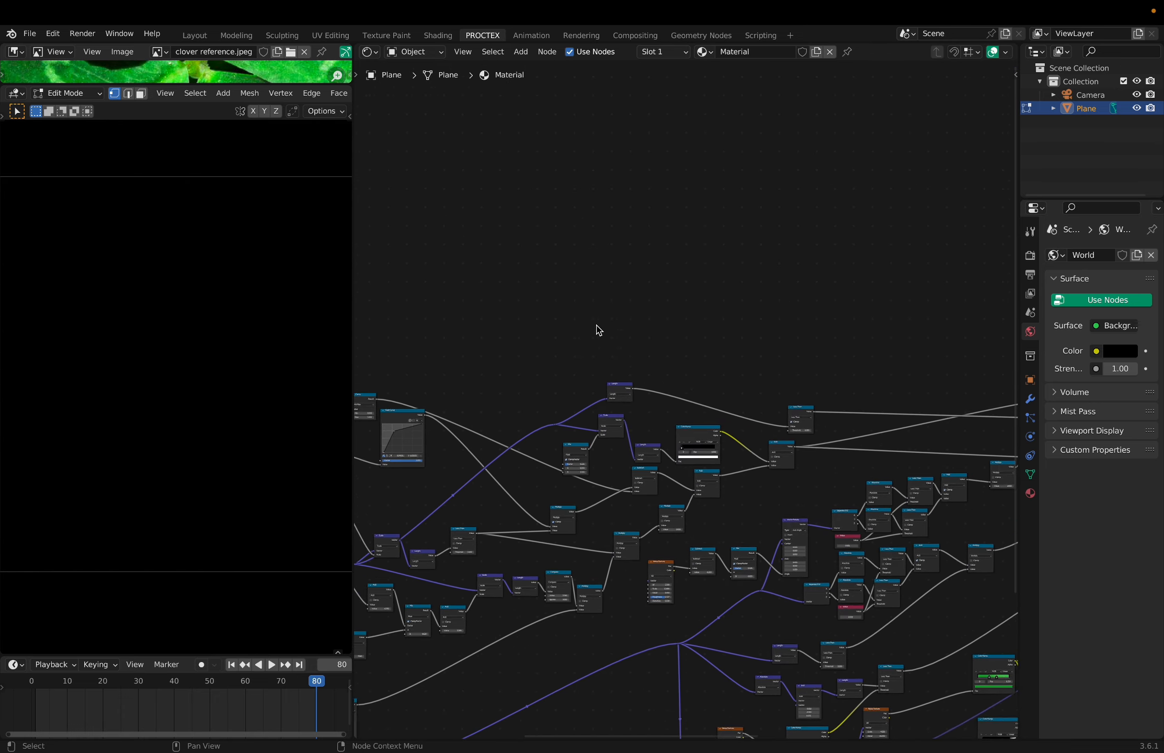
pyautogui.hscroll(15, 596, 324)
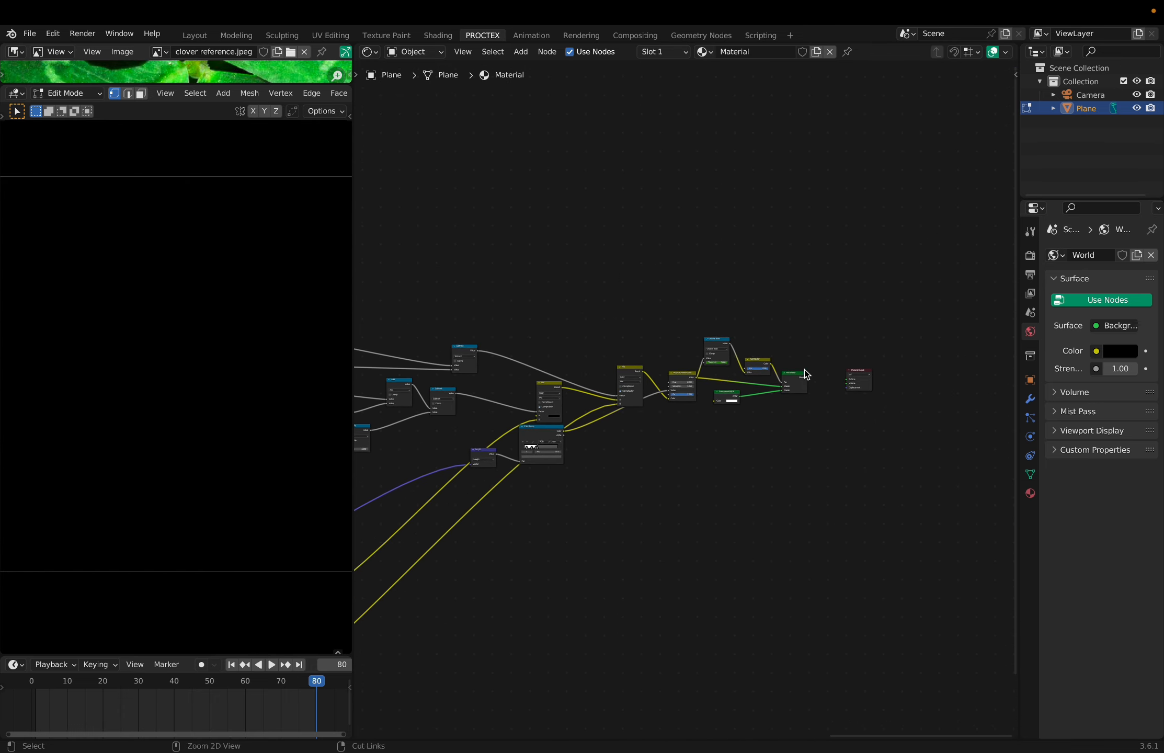
pyautogui.keyDown('ctrl'); pyautogui.keyDown('shift'); pyautogui.click(806, 375); pyautogui.keyUp('shift'); pyautogui.keyUp('ctrl')
# Examine the rough leaf edges up close, save the file, and bring up the clover reference image full-screen.
pyautogui.scroll(8, 181, 427)
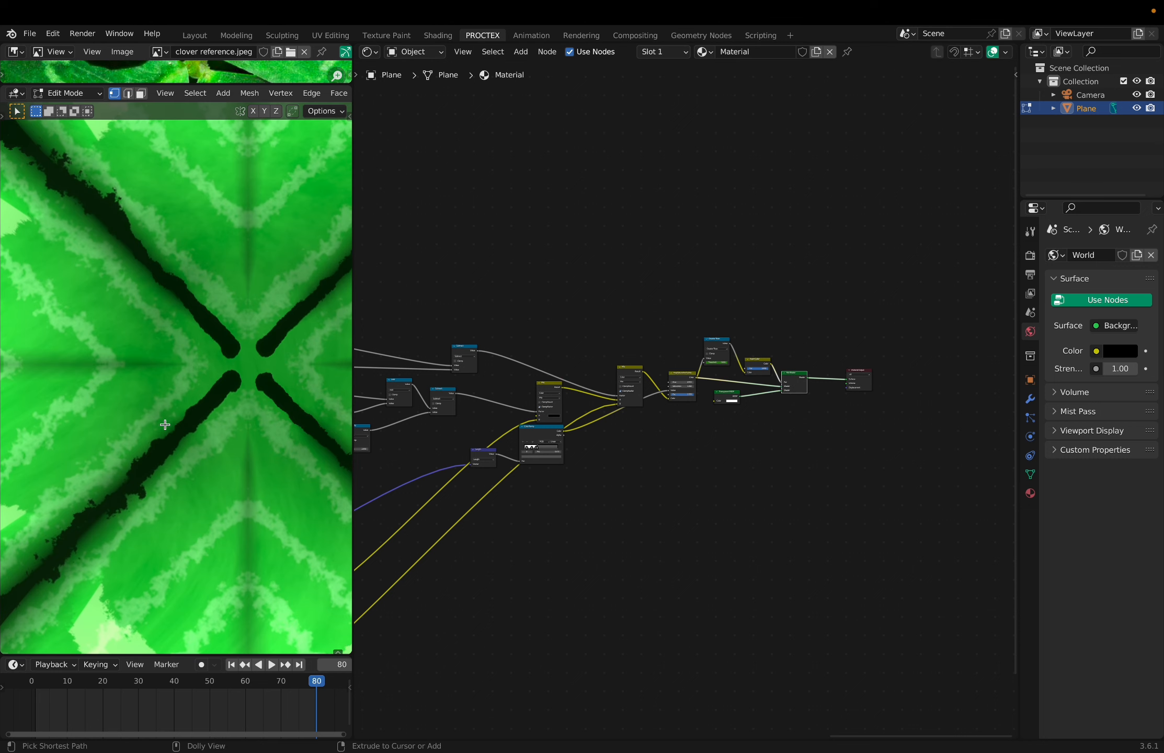
pyautogui.keyDown('shift'); pyautogui.hscroll(-8, 171, 432); pyautogui.keyUp('shift')
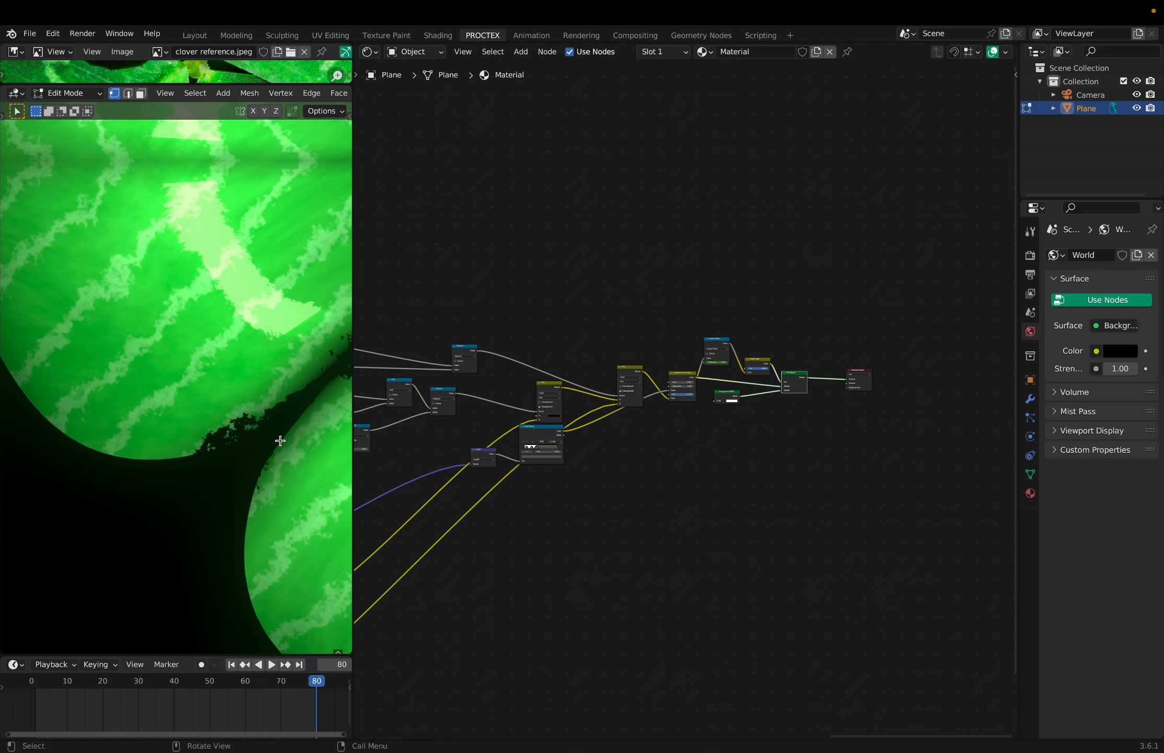
pyautogui.moveTo(268, 417); pyautogui.dragTo(196, 460)
pyautogui.keyDown('ctrl'); pyautogui.scroll(-3, 242, 423); pyautogui.keyUp('ctrl')
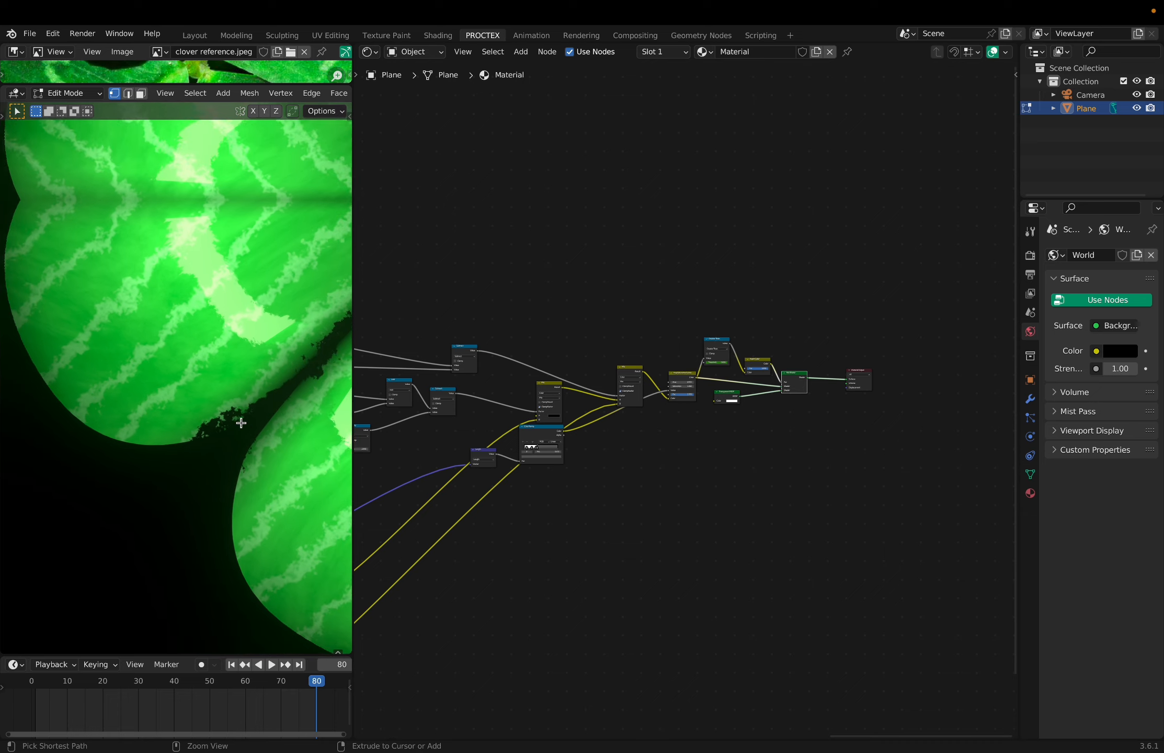
pyautogui.hotkey('ctrl', 's')
pyautogui.hotkey('ctrl', 'space')
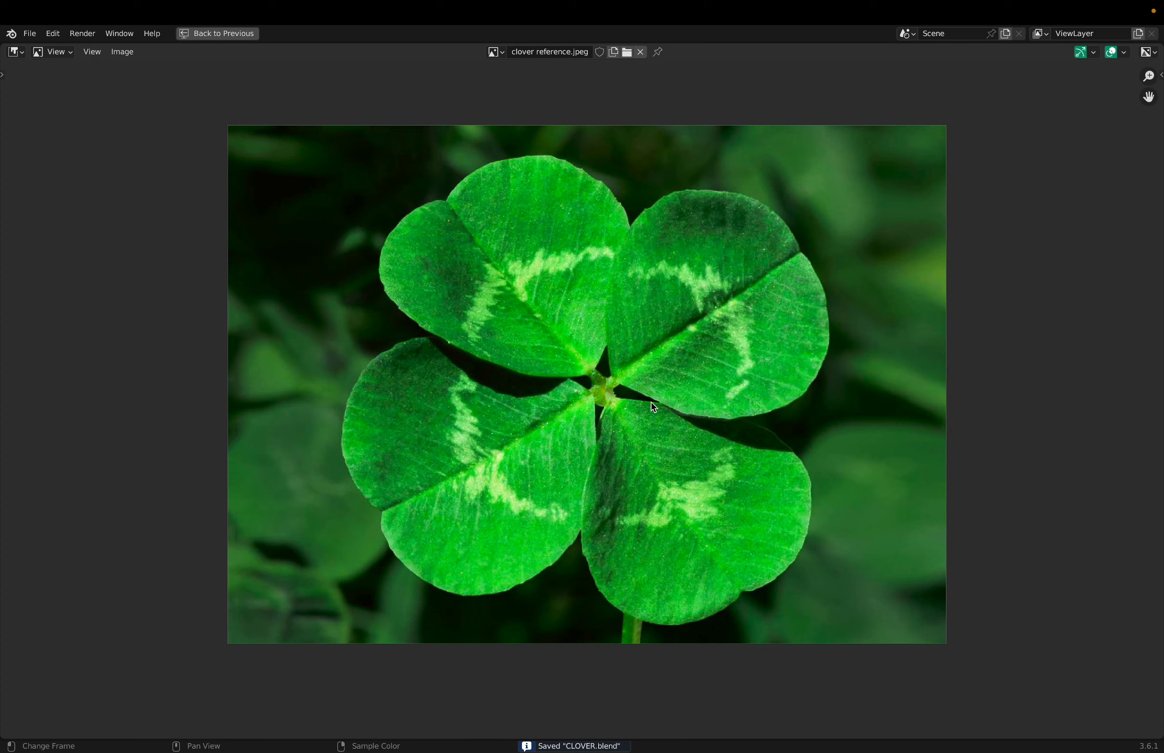
# Close the full-screen reference image and bring the whole clover into view in the 3D viewport.
pyautogui.scroll(2, 655, 408)
pyautogui.hotkey('ctrl', 'space')
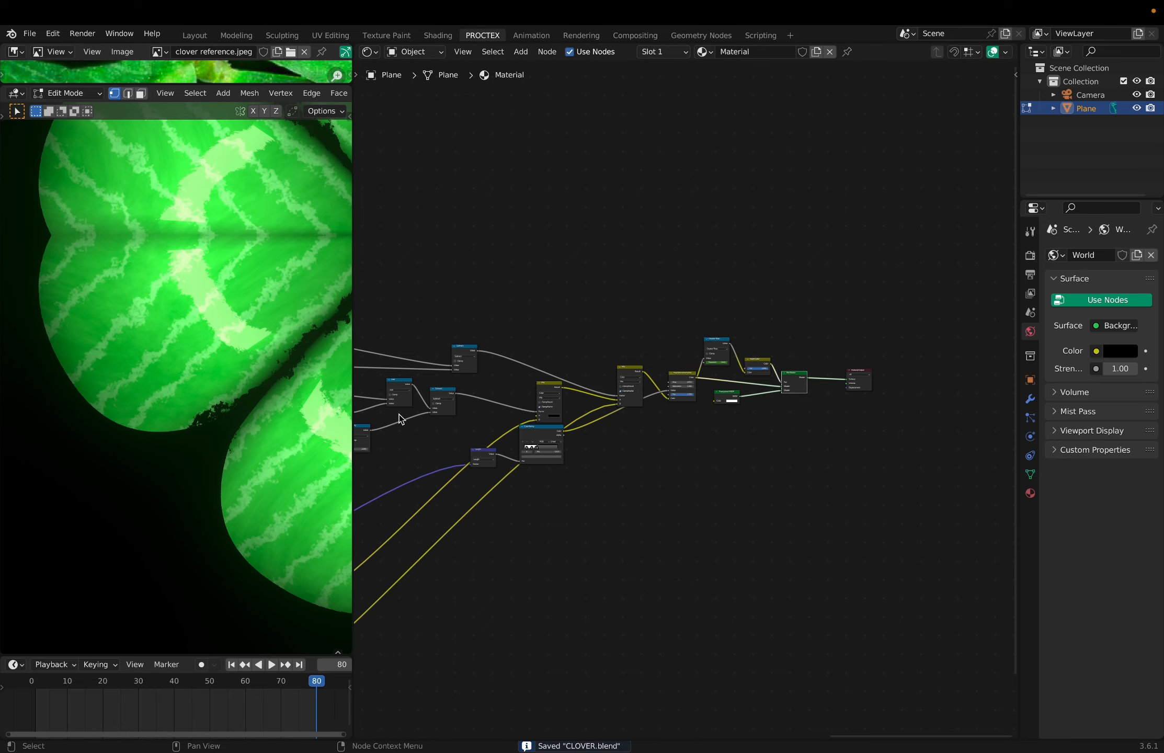
pyautogui.keyDown('shift'); pyautogui.hscroll(1, 268, 429); pyautogui.keyUp('shift')
pyautogui.scroll(-2, 268, 429)
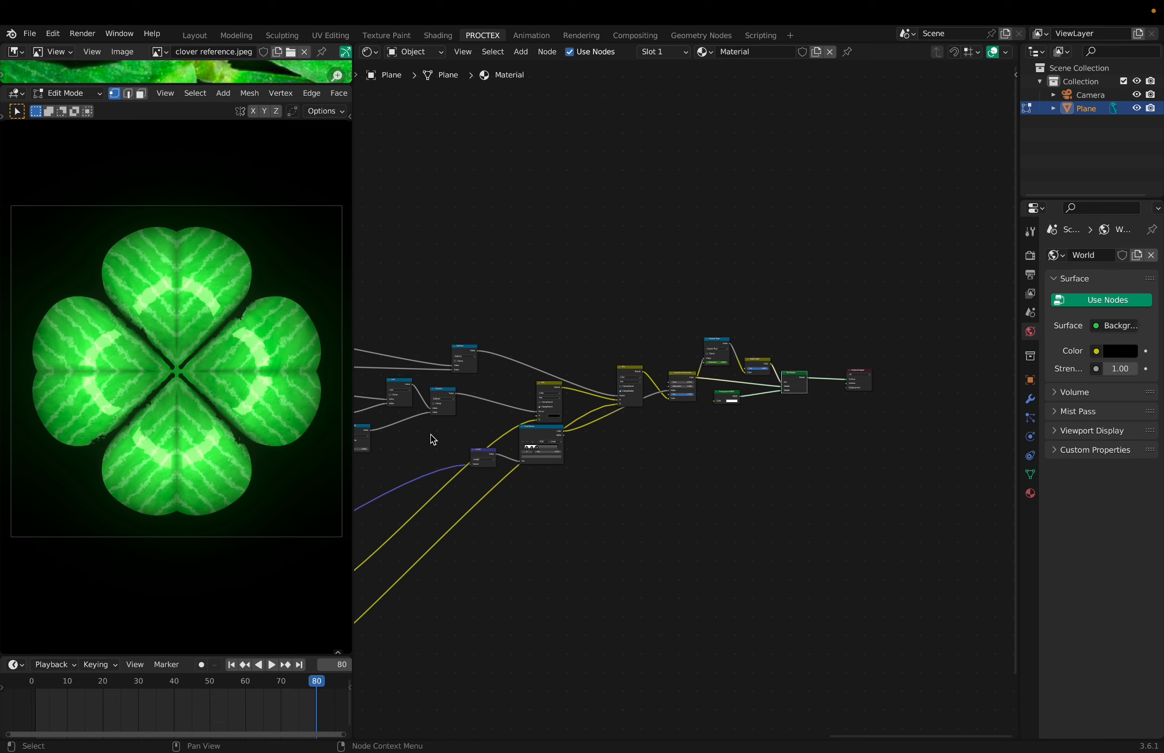
# Review the render and output properties, then save the file.
pyautogui.click(1028, 254)
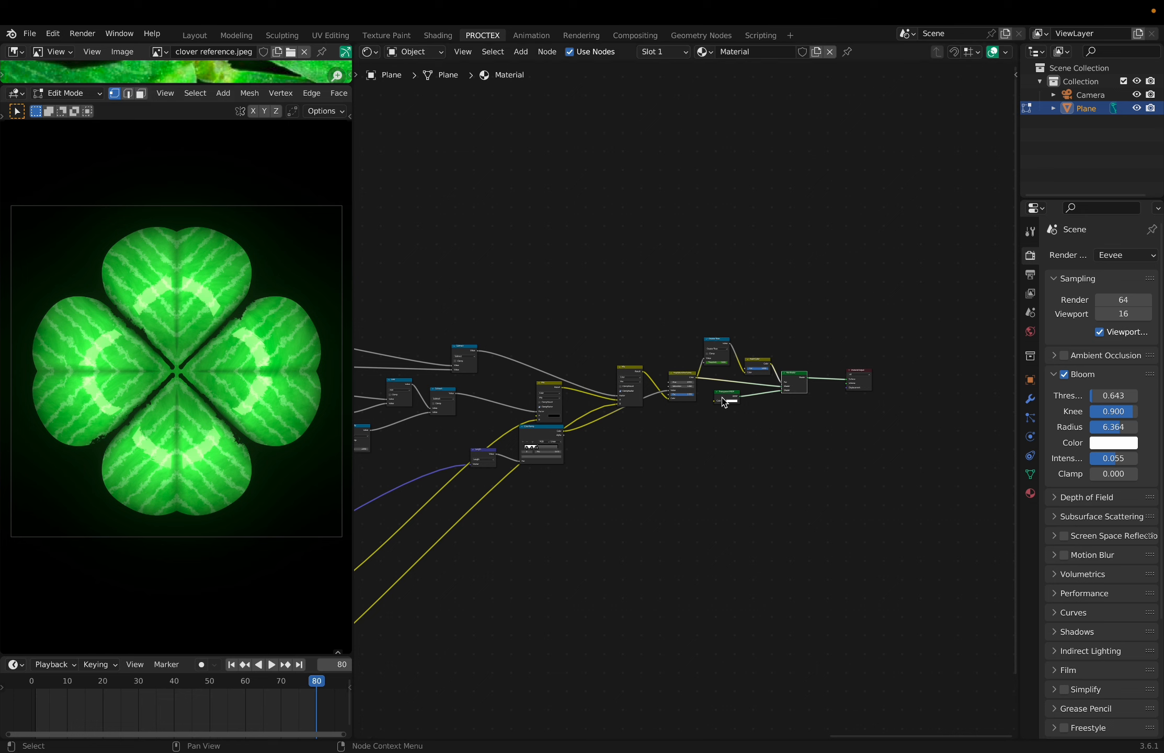
pyautogui.click(1030, 275)
pyautogui.hotkey('ctrl', 's')
pyautogui.press('Home')
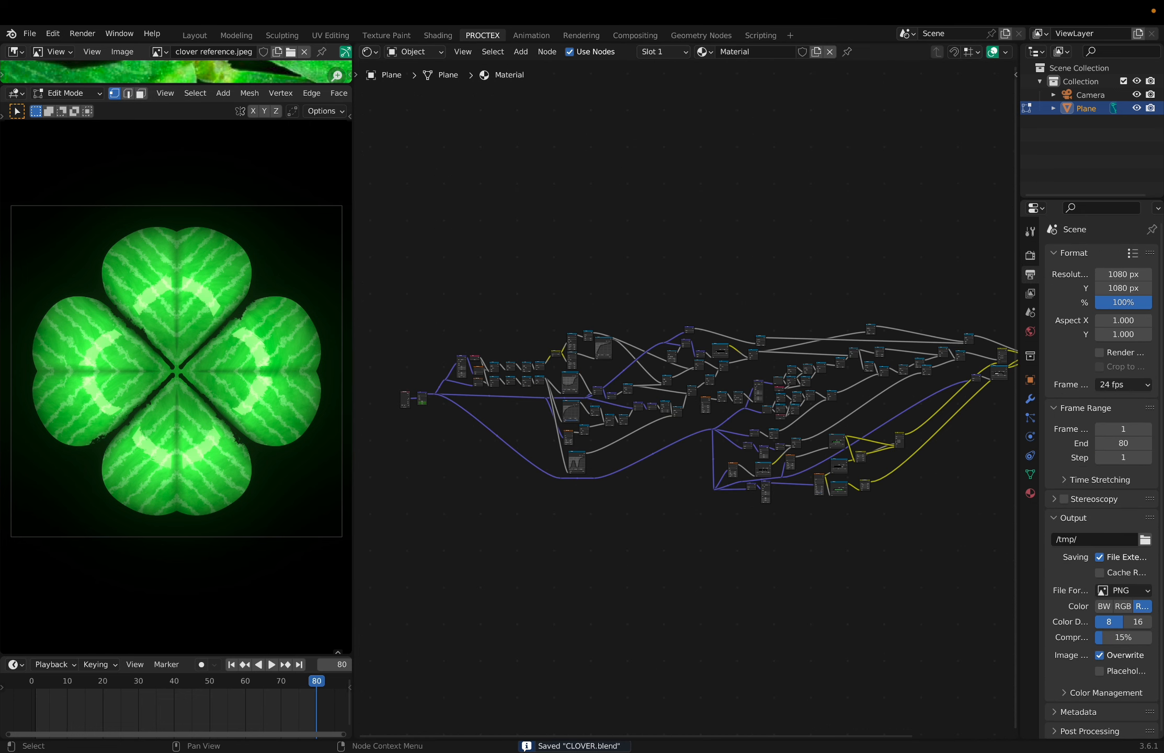
# Look over the clover's complete node tree and examine the finished clover full-screen, both close up and as a whole.
pyautogui.moveTo(457, 584); pyautogui.dragTo(600, 211)
pyautogui.hscroll(3, 600, 210)
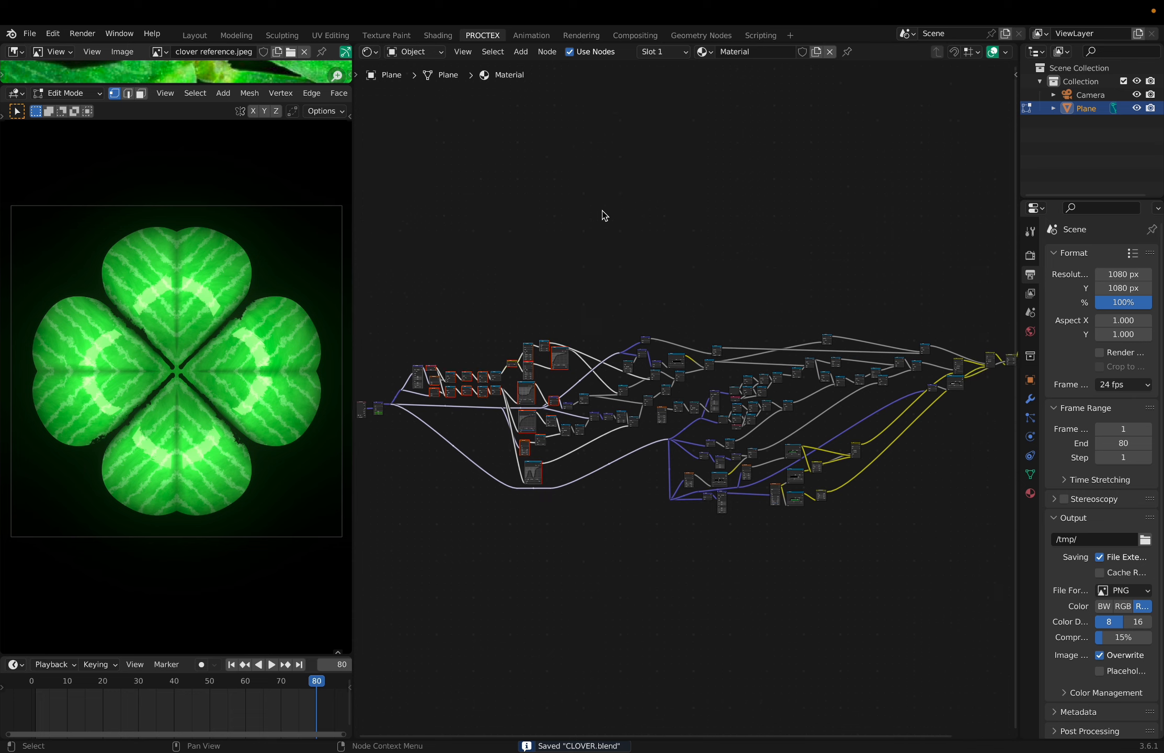
pyautogui.click(596, 579)
pyautogui.scroll(3, 595, 581)
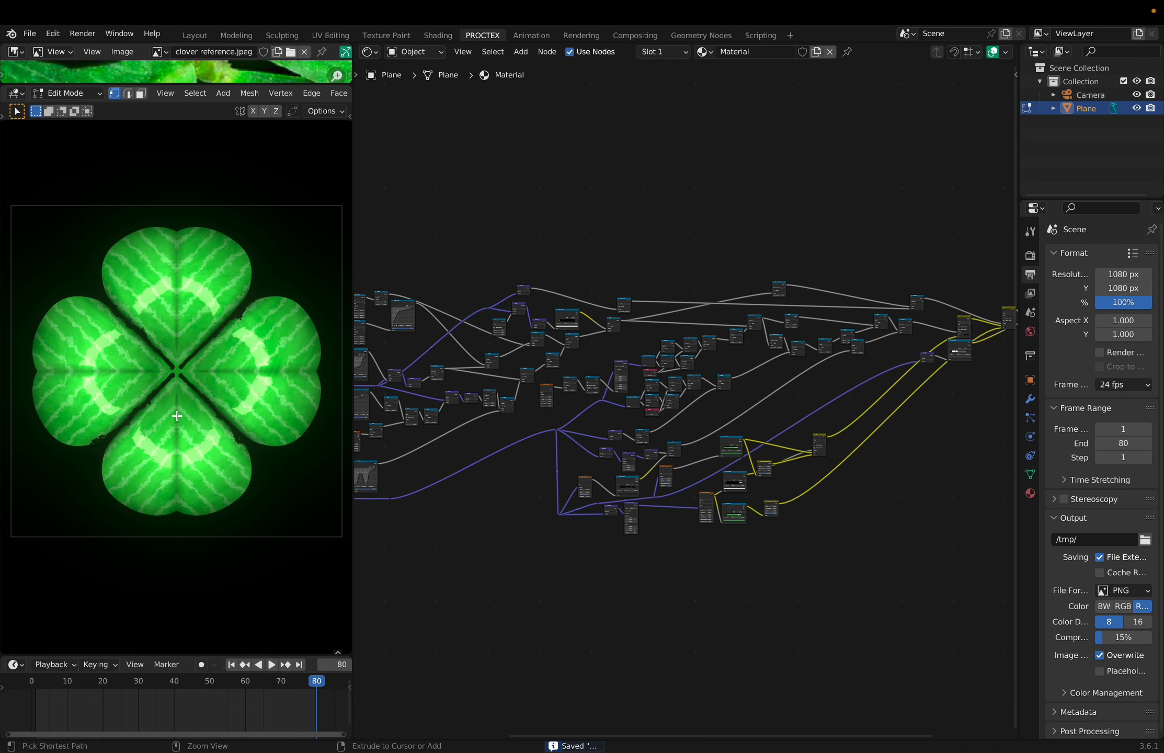
pyautogui.scroll(3, 172, 366)
pyautogui.hotkey('ctrl', 'space')
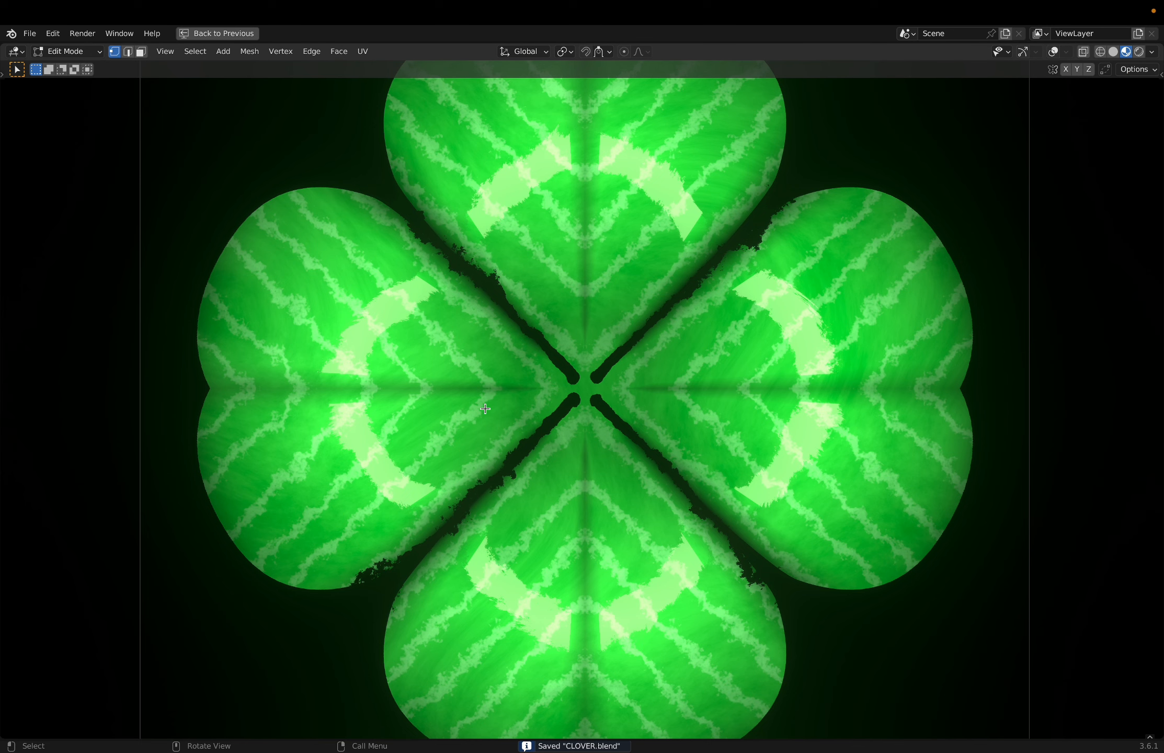
pyautogui.moveTo(486, 409); pyautogui.dragTo(391, 475)
pyautogui.scroll(4, 519, 414)
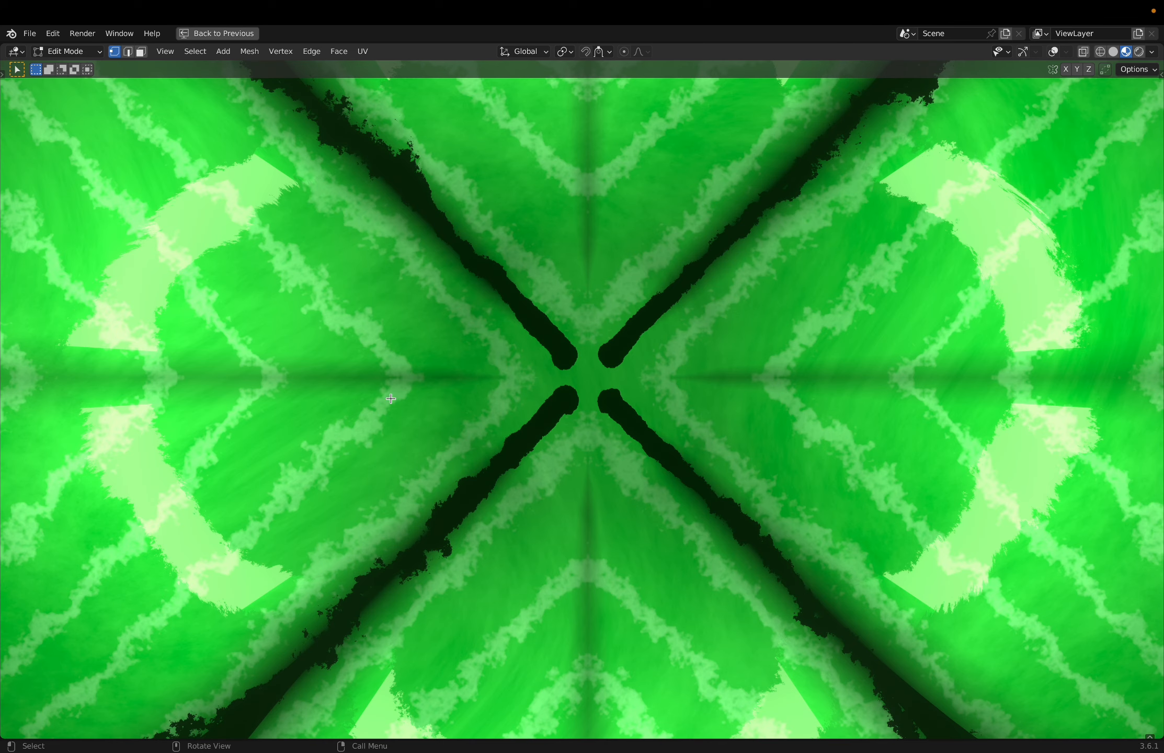
pyautogui.scroll(-4, 481, 474)
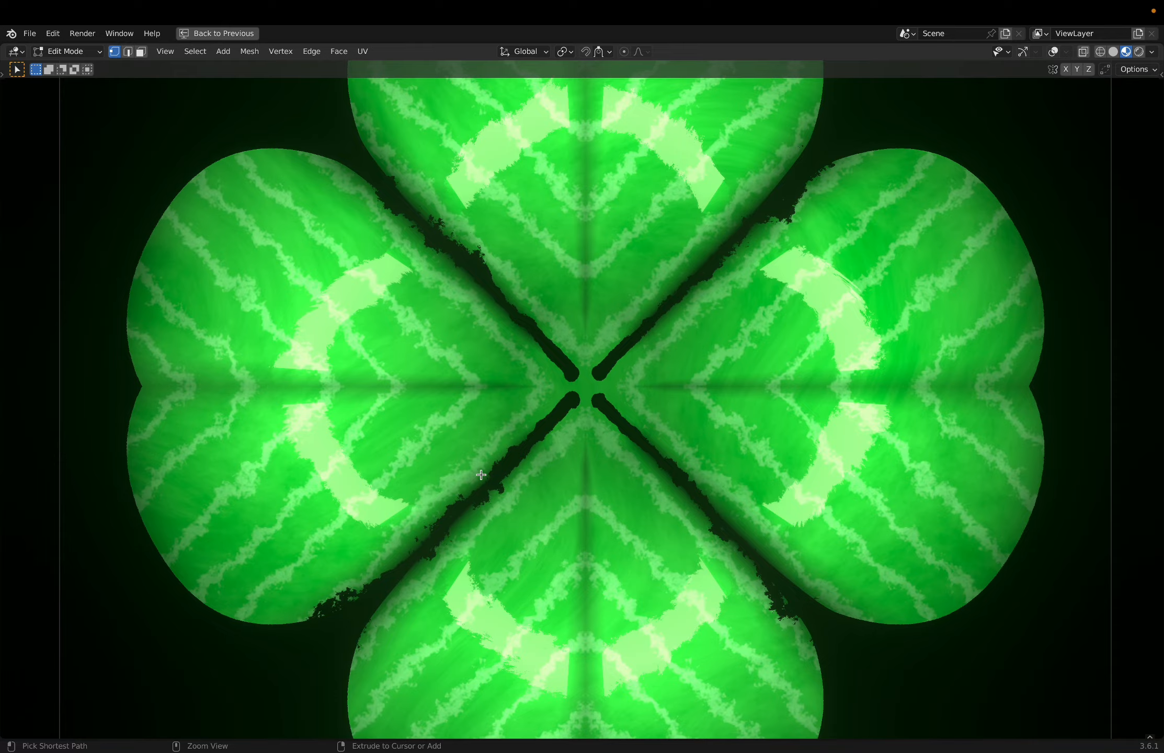
pyautogui.scroll(-1, 481, 474)
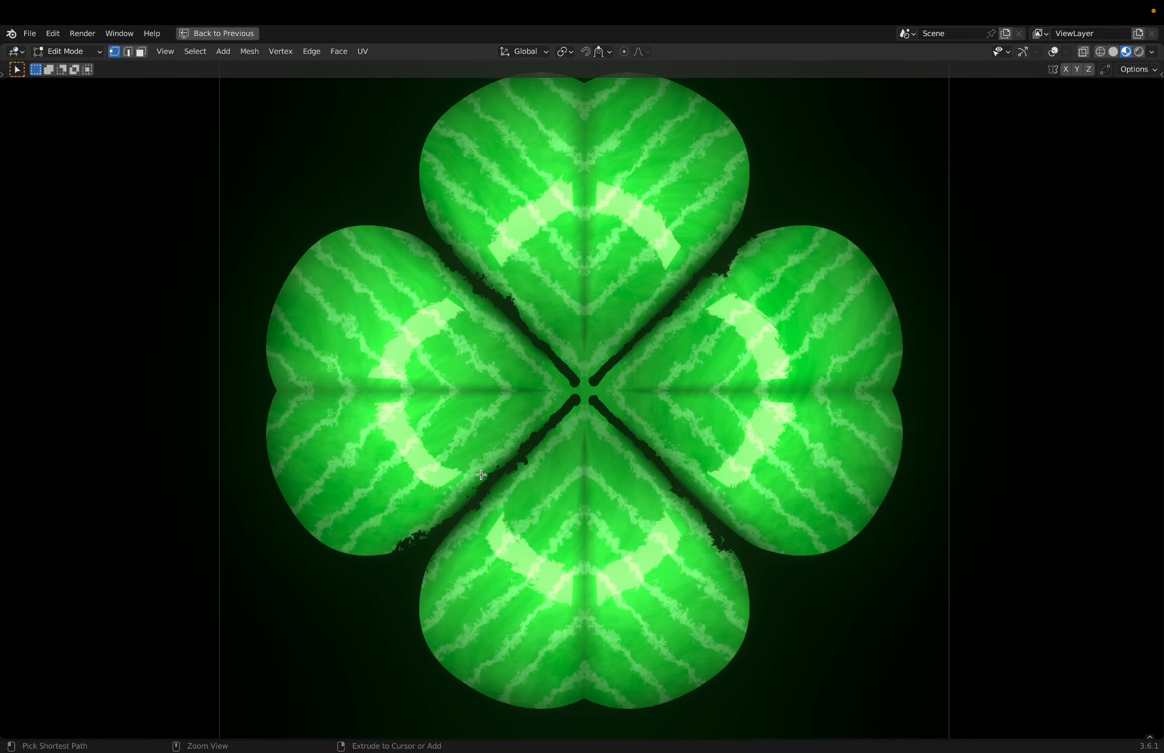
pyautogui.hscroll(1, 673, 545)
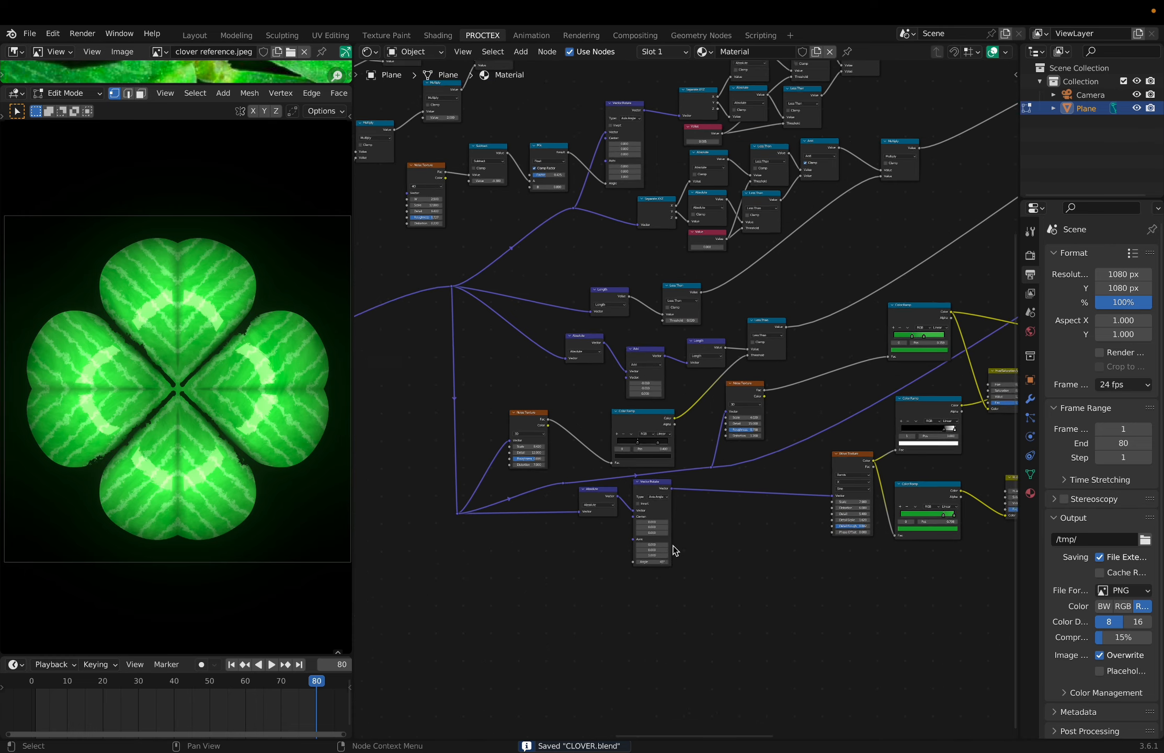
# Duplicate the Wave Texture that follows the Vector Rotate node and place the copy in an empty area of the node tree.
pyautogui.keyDown('ctrl'); pyautogui.scroll(3, 673, 545); pyautogui.keyUp('ctrl')
pyautogui.hscroll(-3, 672, 545)
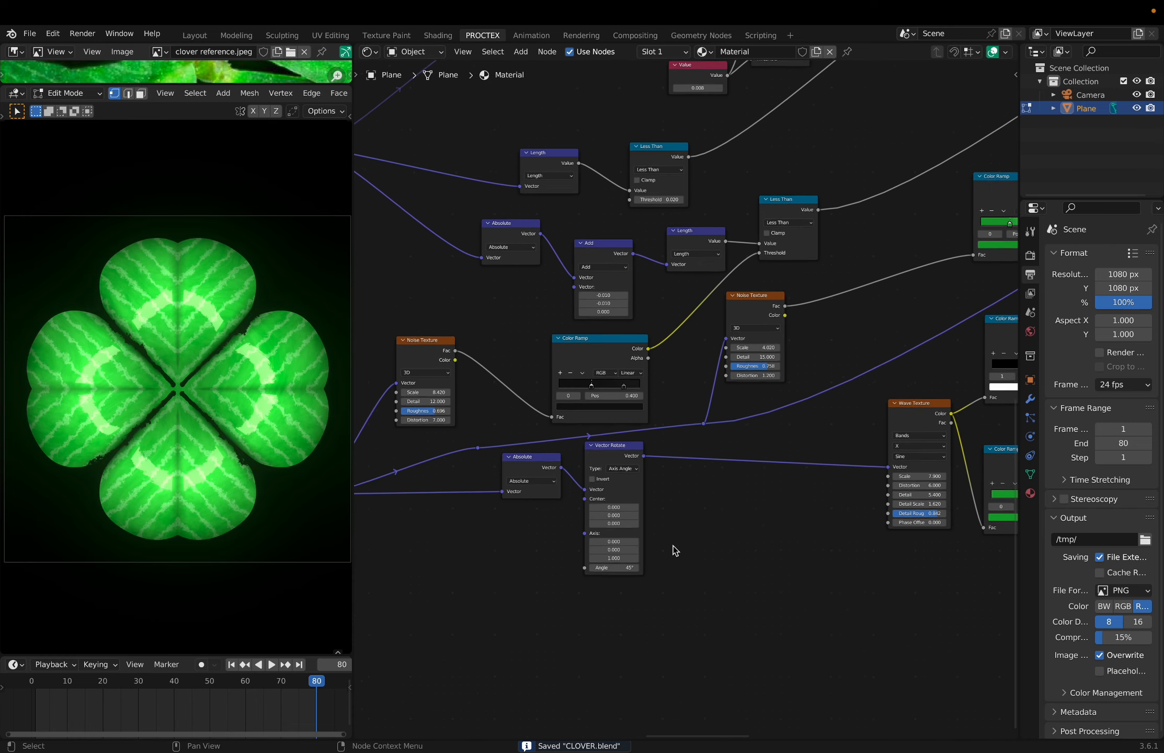
pyautogui.scroll(2, 657, 484)
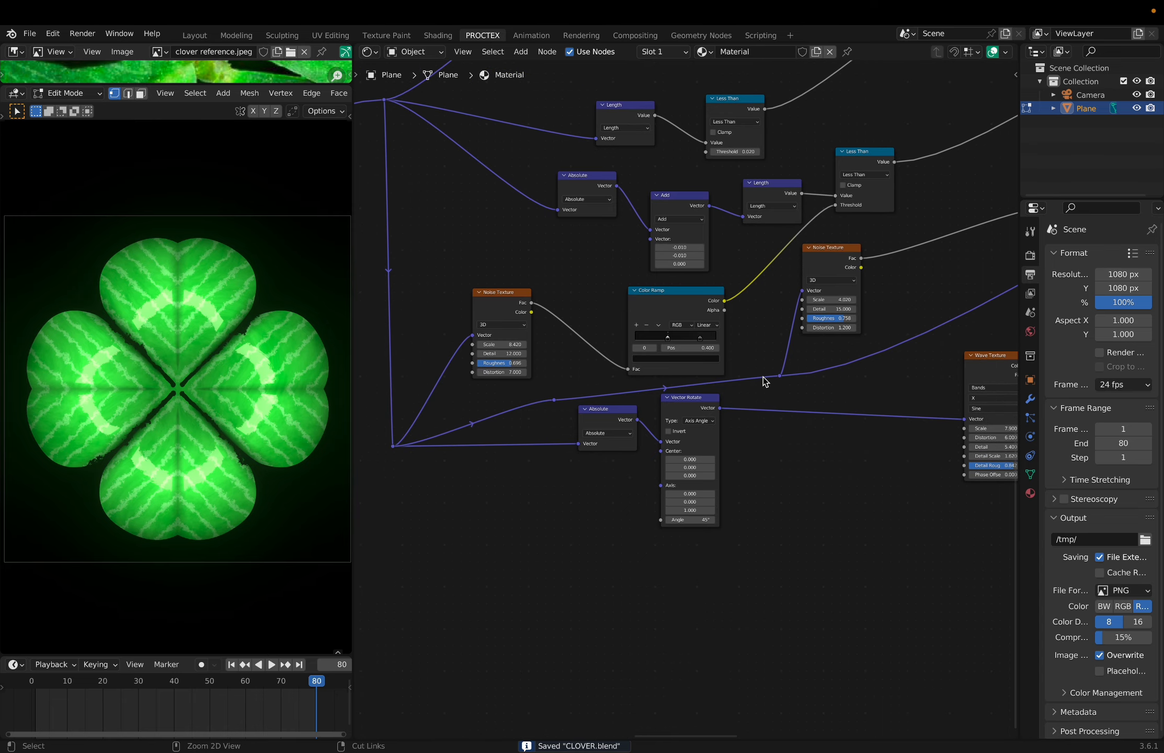
pyautogui.scroll(-5, 762, 377)
pyautogui.hscroll(5, 763, 378)
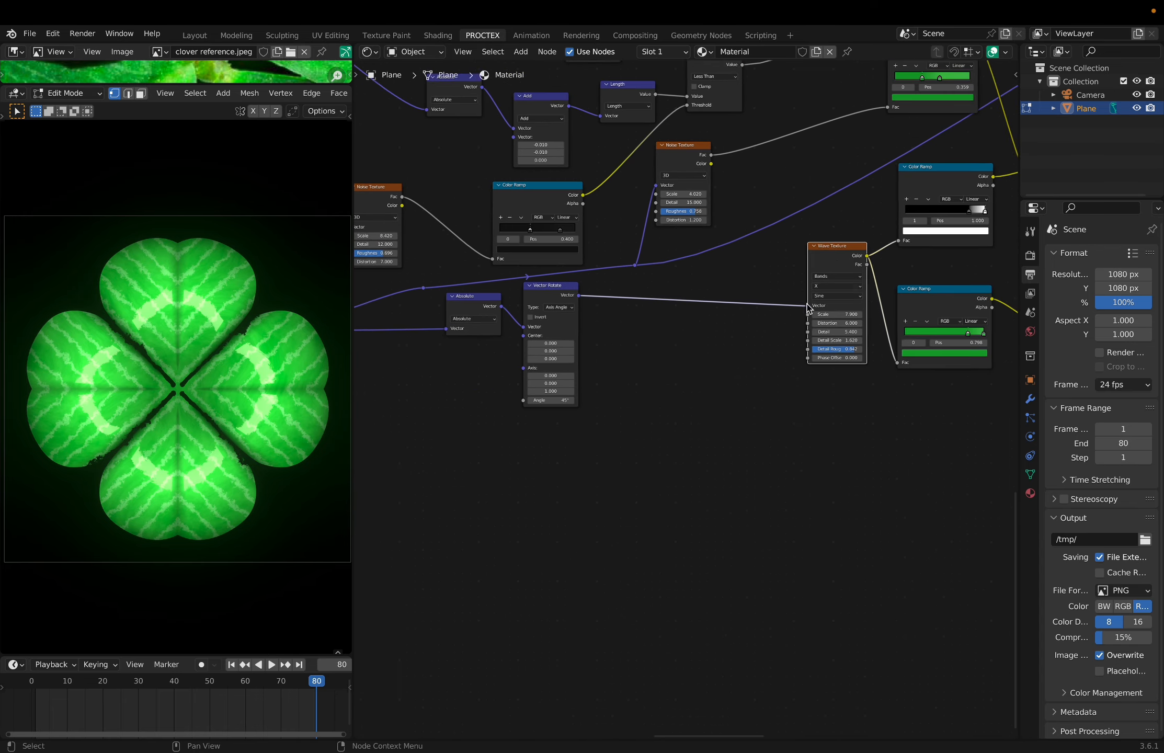
pyautogui.hotkey('shift', 'd')
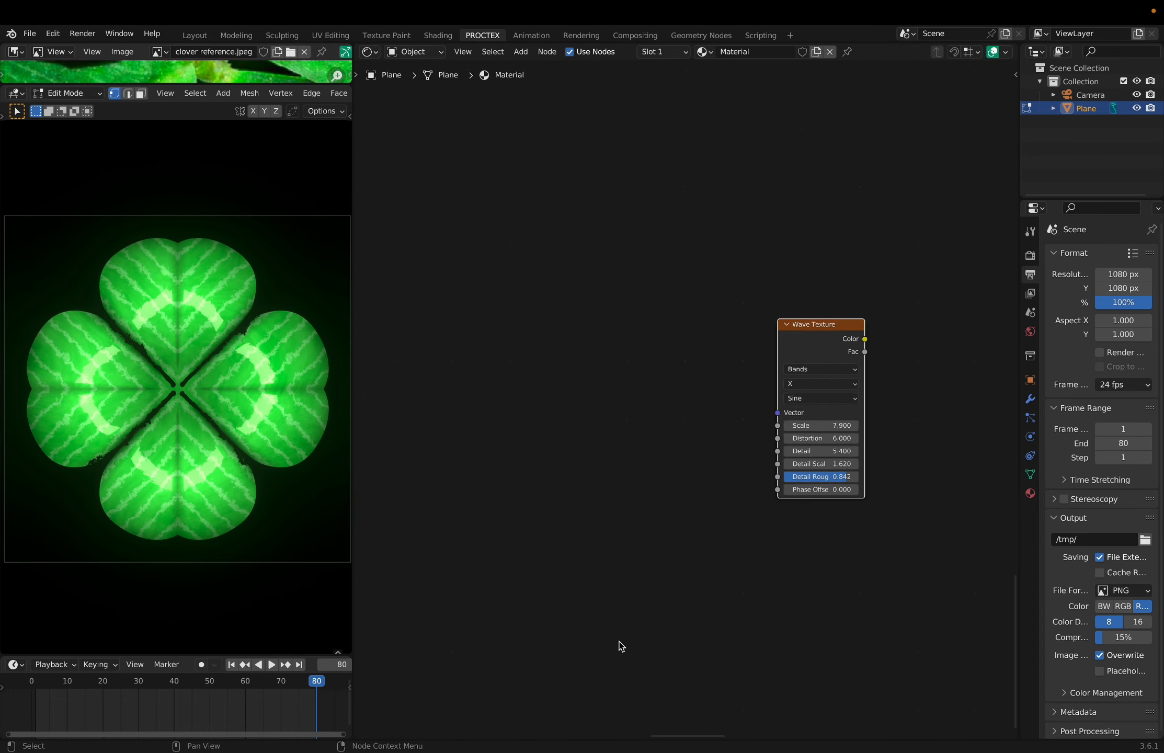
# Feed the duplicated Wave Texture from a new Texture Coordinate's Object output, preview its Fac, and set its Distortion to 0.
pyautogui.hotkey('shift', 'a')
pyautogui.click(619, 642)
pyautogui.click(504, 378)
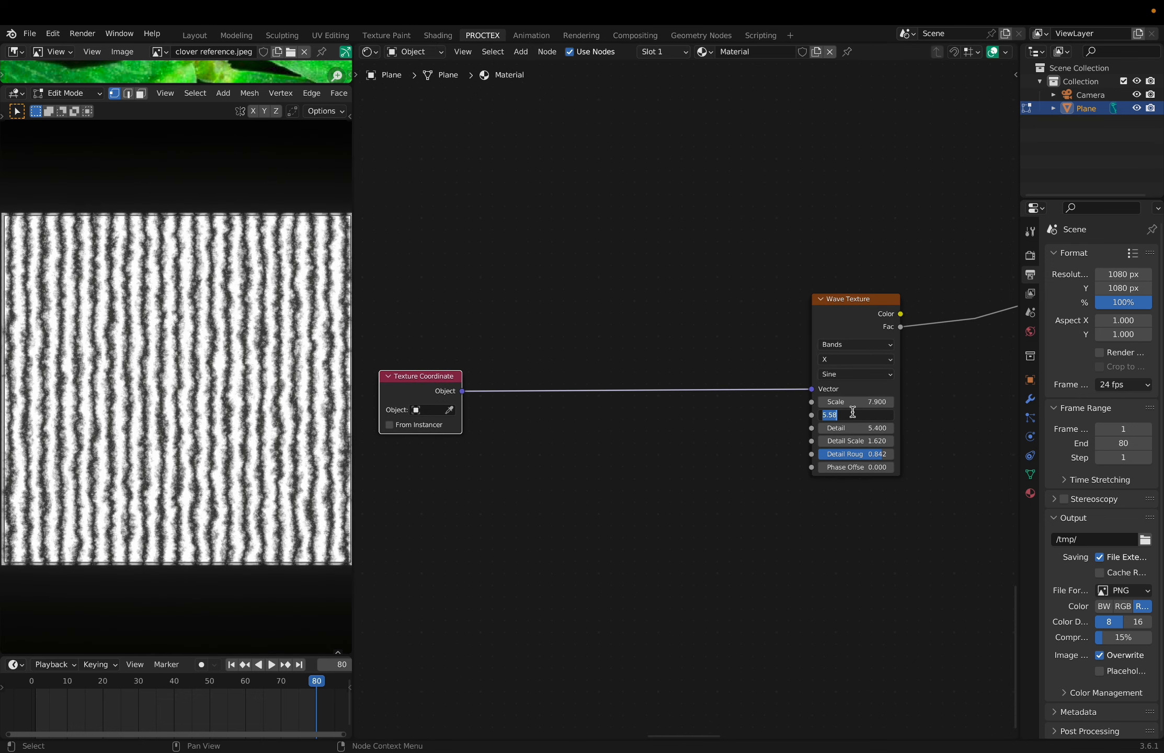
pyautogui.write('0')
pyautogui.press('Return')
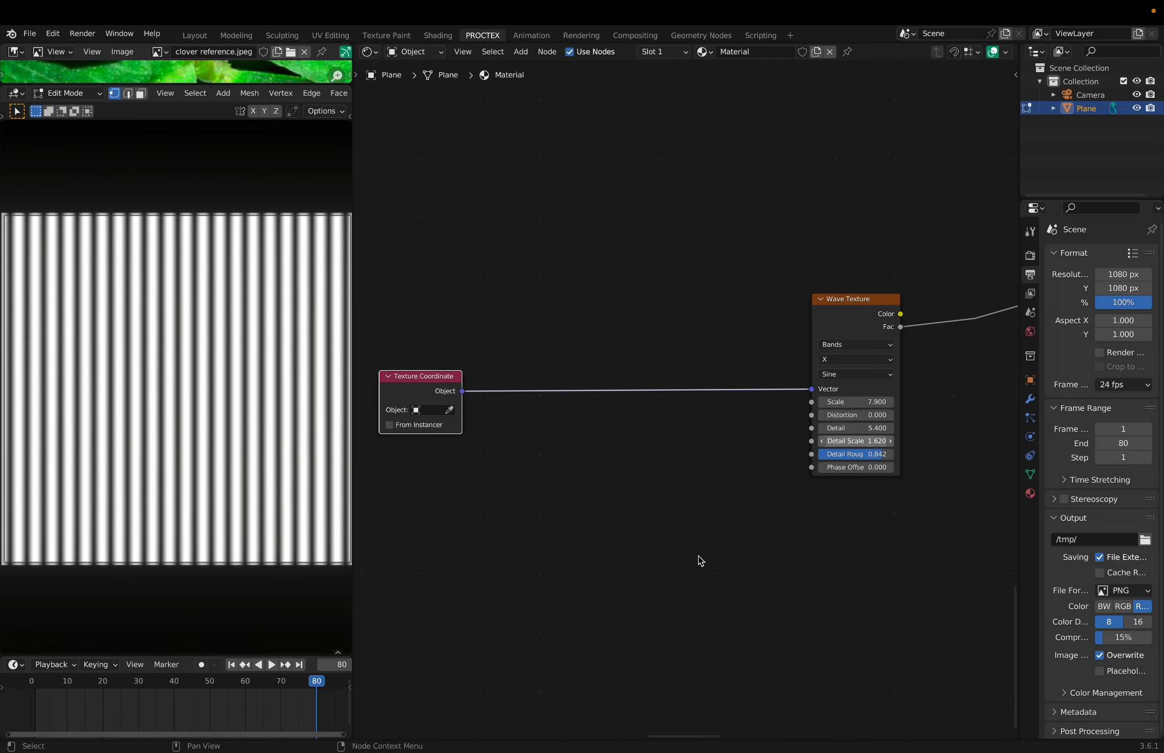
# Insert a Vector Rotate node between the Texture Coordinate and the Wave Texture with its Angle at 45°.
pyautogui.hscroll(-3, 698, 542)
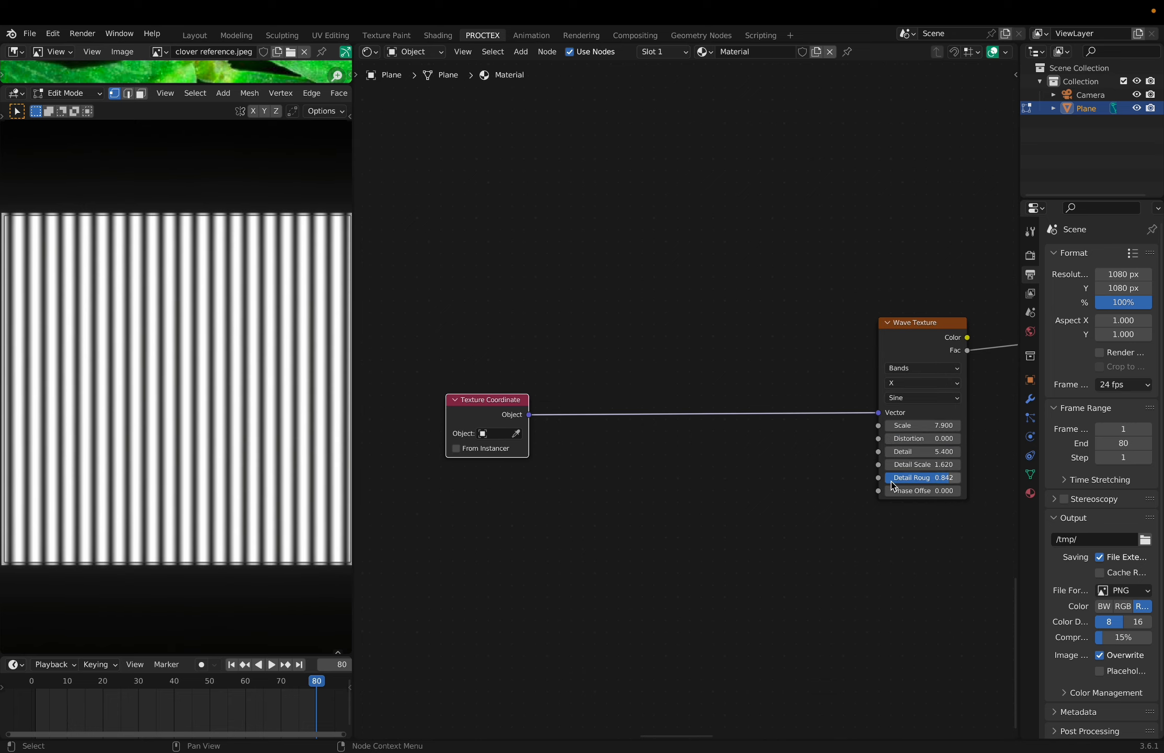
pyautogui.scroll(-2, 836, 429)
pyautogui.press('q')
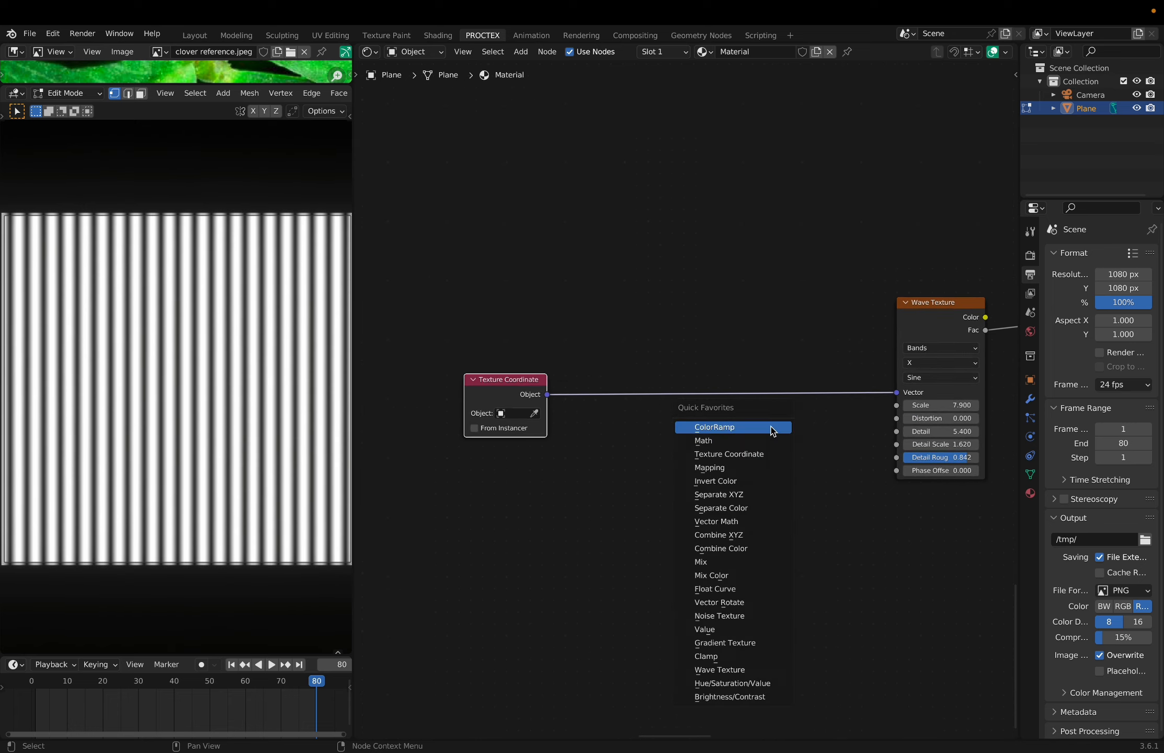
pyautogui.click(719, 601)
pyautogui.click(668, 296)
pyautogui.moveTo(718, 324); pyautogui.dragTo(855, 327)
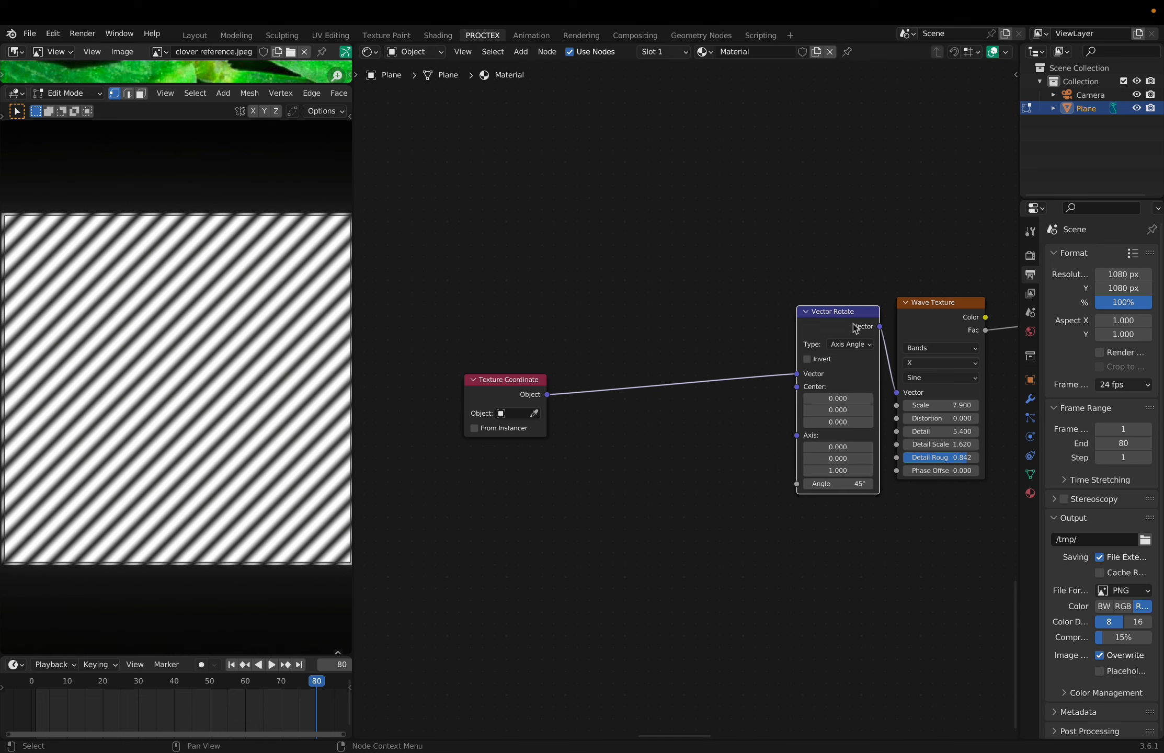
# Insert a Vector Math node set to Absolute between the Texture Coordinate and the Vector Rotate.
pyautogui.hscroll(1, 853, 329)
pyautogui.keyDown('ctrl'); pyautogui.scroll(1, 853, 328); pyautogui.keyUp('ctrl')
pyautogui.press('q')
pyautogui.click(853, 325)
pyautogui.click(610, 335)
pyautogui.click(643, 375)
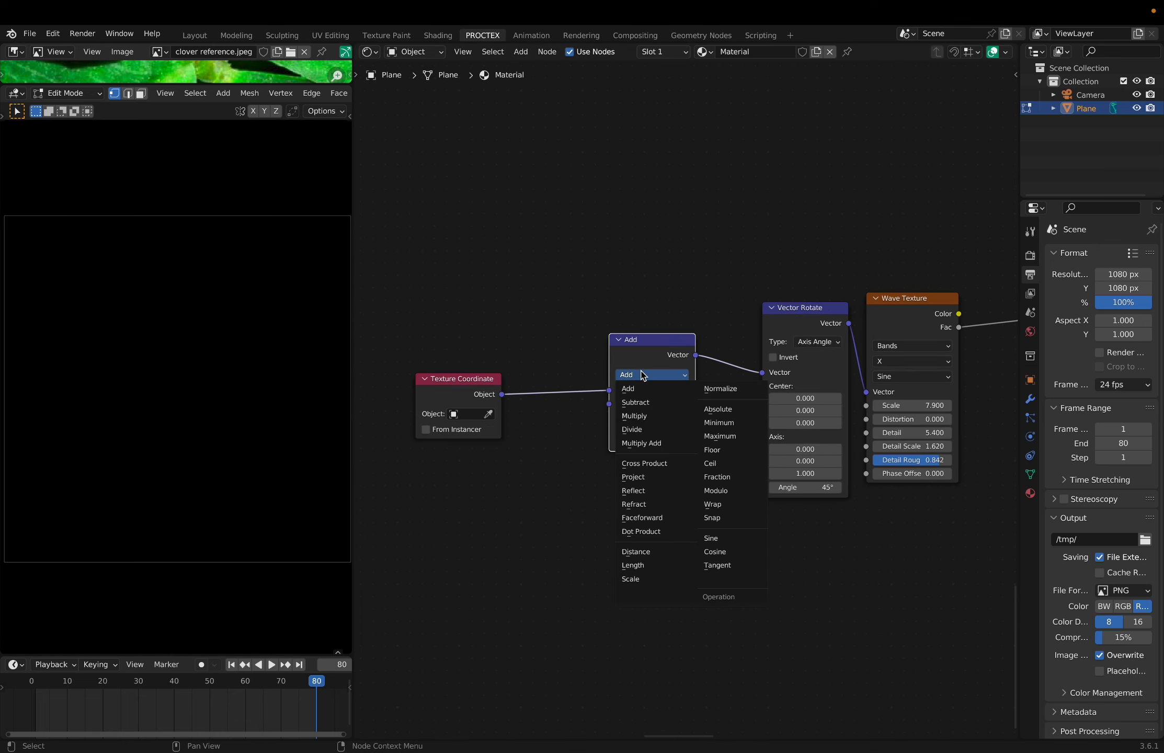
pyautogui.press('b')
pyautogui.moveTo(644, 358); pyautogui.dragTo(625, 377)
# Compare the previews of the Texture Coordinate's Object vector and the Absolute node's output.
pyautogui.keyDown('ctrl'); pyautogui.keyDown('shift'); pyautogui.click(473, 399); pyautogui.keyUp('shift'); pyautogui.keyUp('ctrl')
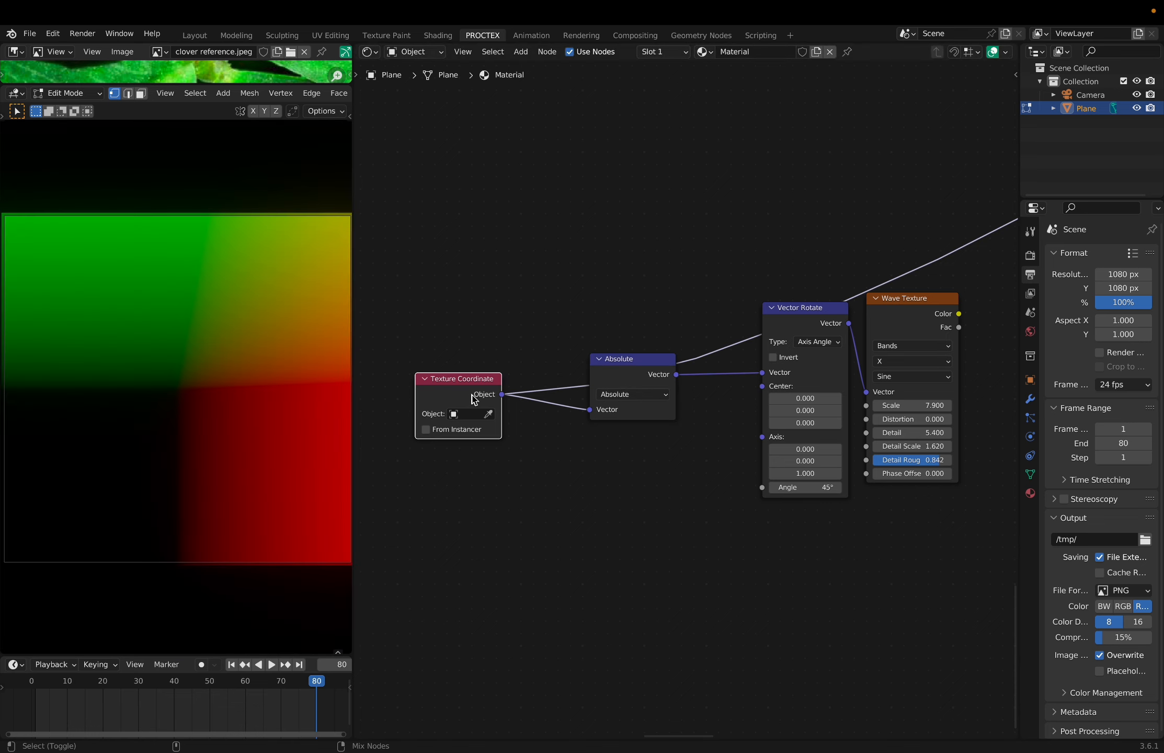
pyautogui.keyDown('ctrl'); pyautogui.keyDown('shift'); pyautogui.click(649, 377); pyautogui.keyUp('shift'); pyautogui.keyUp('ctrl')
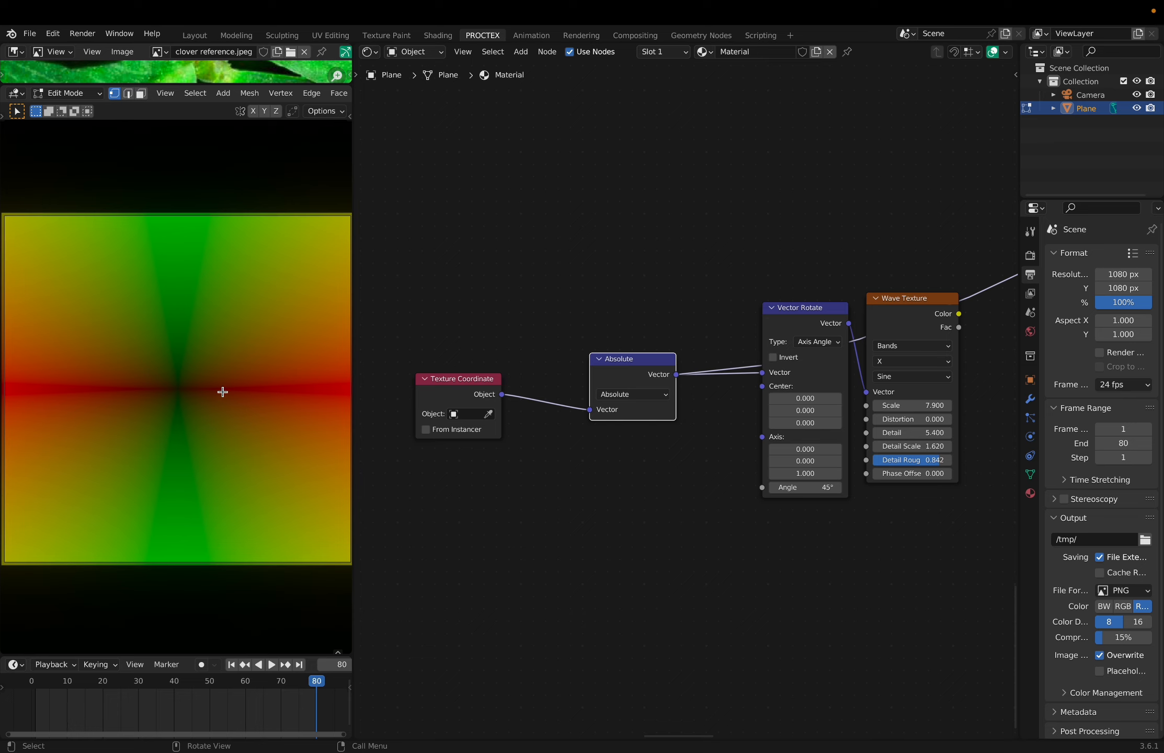
pyautogui.hotkey('ctrl', 'z')
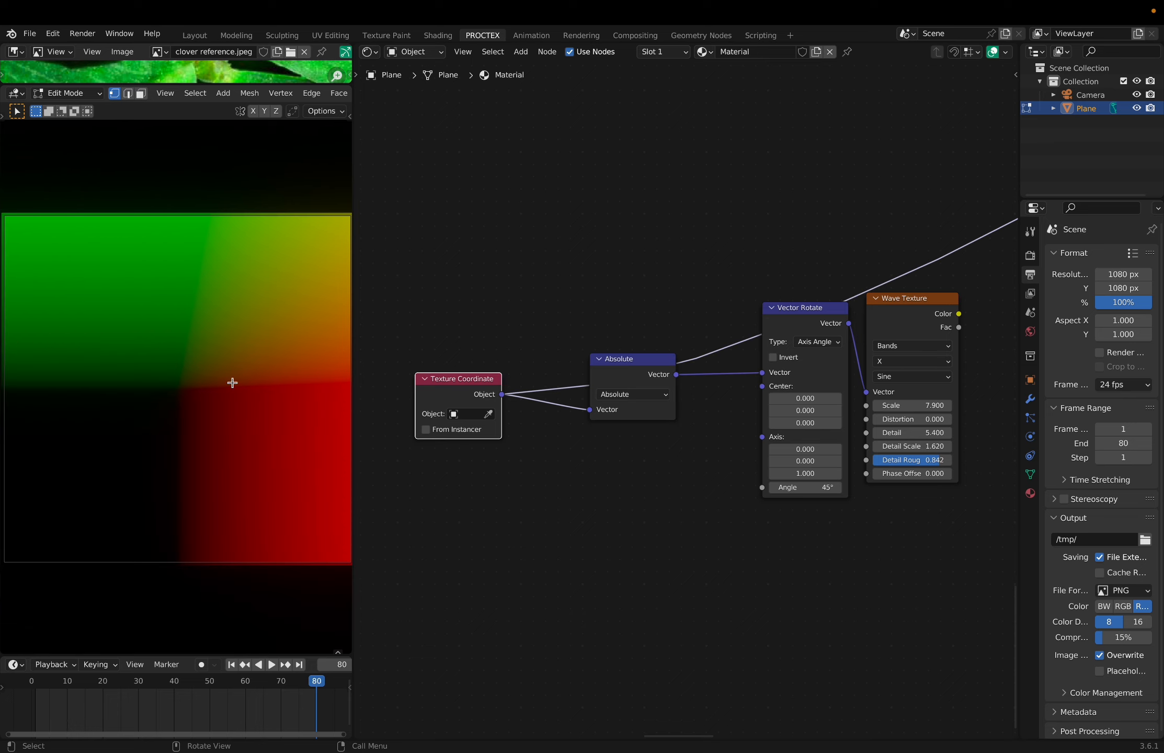
pyautogui.keyDown('ctrl'); pyautogui.keyDown('shift'); pyautogui.click(620, 369); pyautogui.keyUp('shift'); pyautogui.keyUp('ctrl')
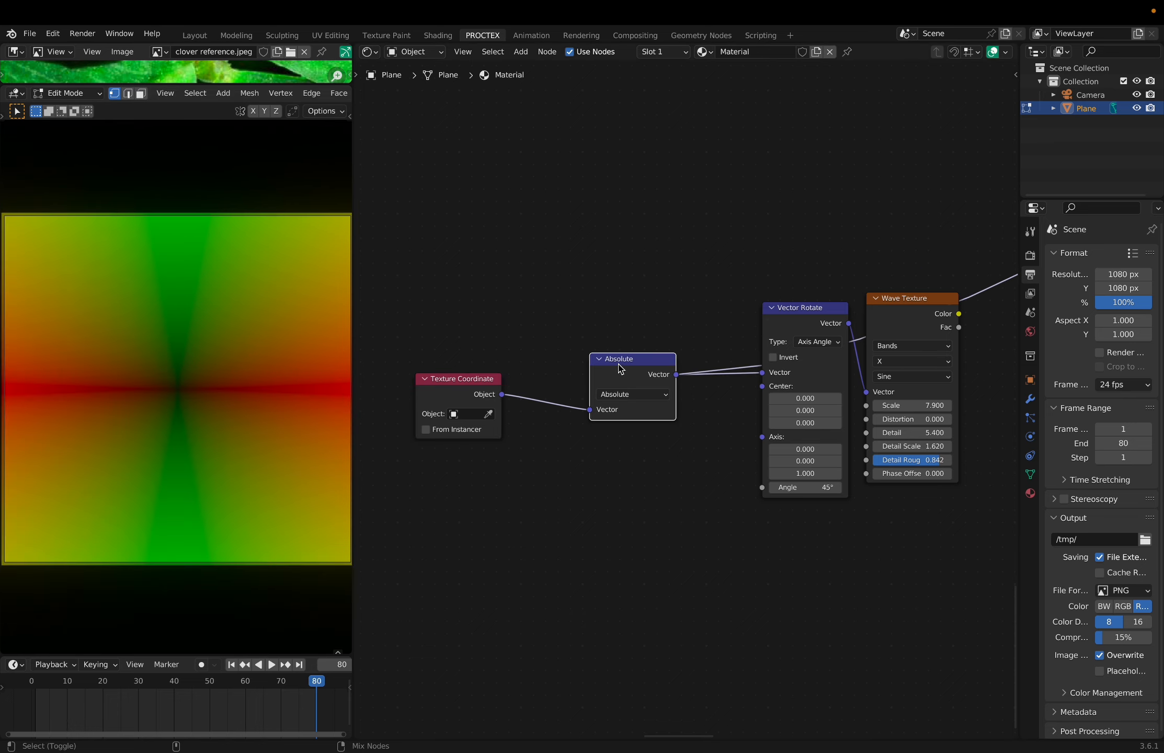
# Move the Vector Rotate node closer to the Absolute node and preview the Wave Texture's Fac output.
pyautogui.hscroll(5, 638, 372)
pyautogui.keyDown('ctrl'); pyautogui.scroll(1, 639, 373); pyautogui.keyUp('ctrl')
pyautogui.moveTo(671, 327); pyautogui.dragTo(645, 336)
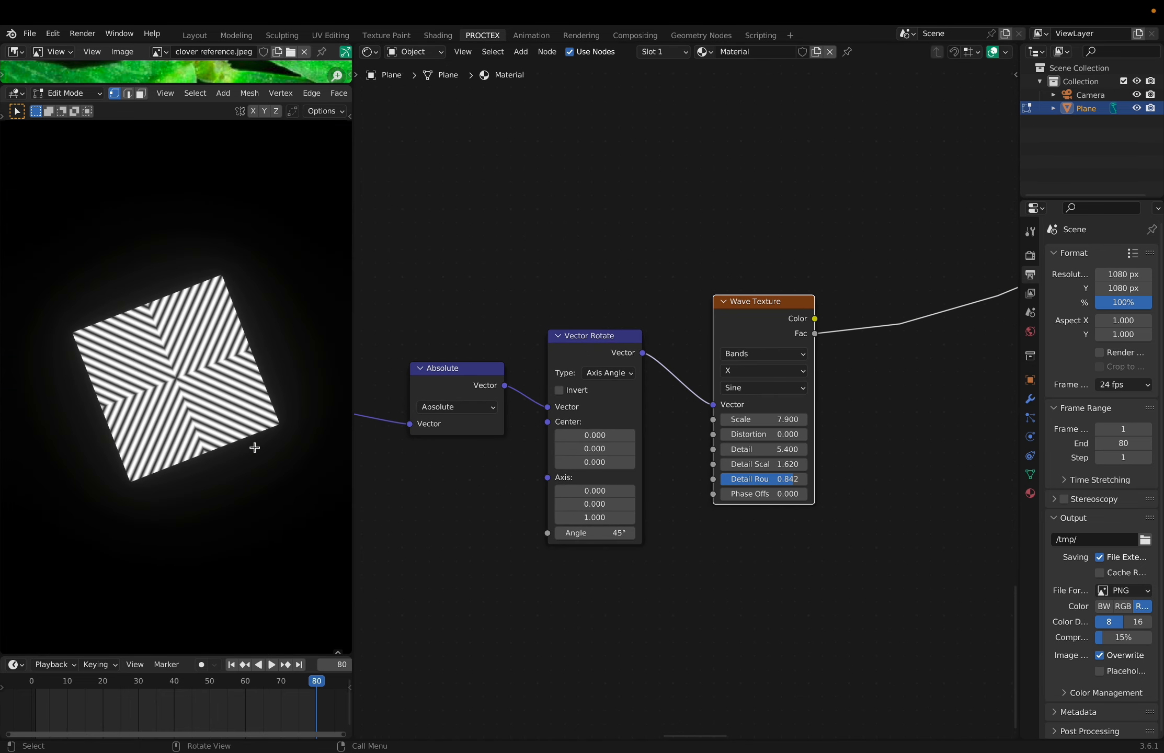
# Examine the stripe pattern on the plane from several angles and return to the camera view.
pyautogui.keyDown('ctrl'); pyautogui.scroll(5, 254, 449); pyautogui.keyUp('ctrl')
pyautogui.scroll(-10, 255, 451)
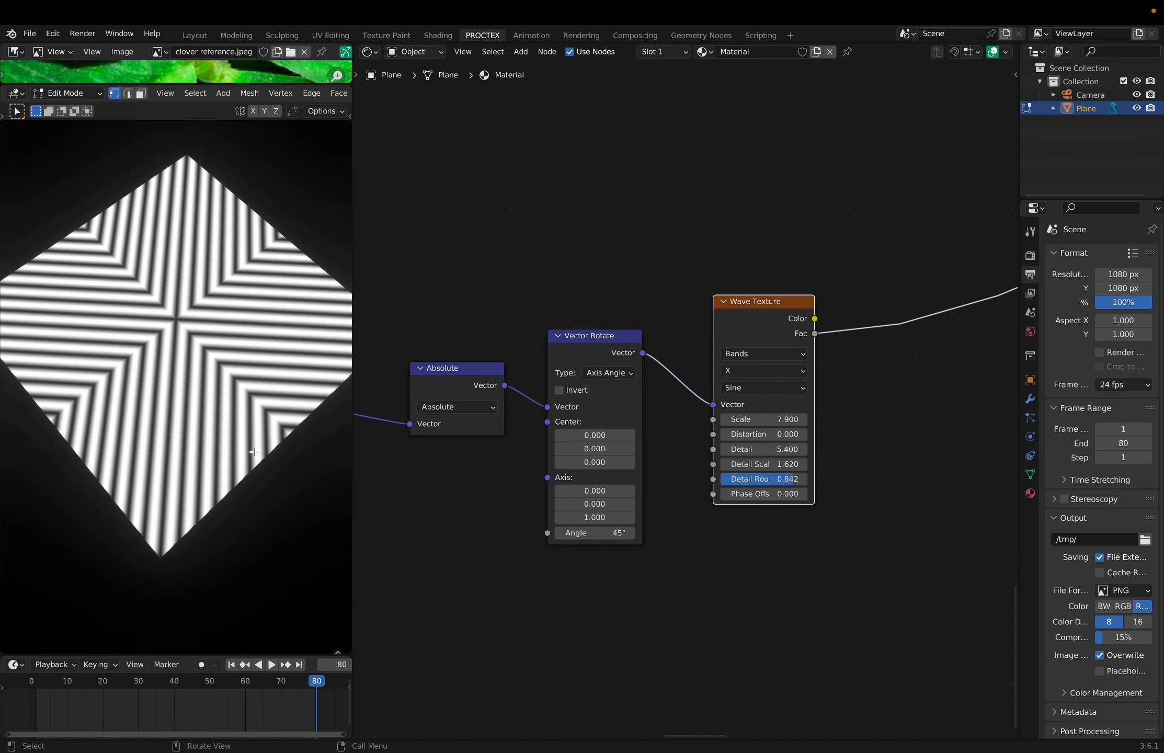
pyautogui.scroll(3, 254, 451)
pyautogui.keyDown('shift'); pyautogui.scroll(5, 255, 452); pyautogui.keyUp('shift')
pyautogui.keyDown('shift'); pyautogui.scroll(2, 255, 452); pyautogui.keyUp('shift')
pyautogui.press('`')
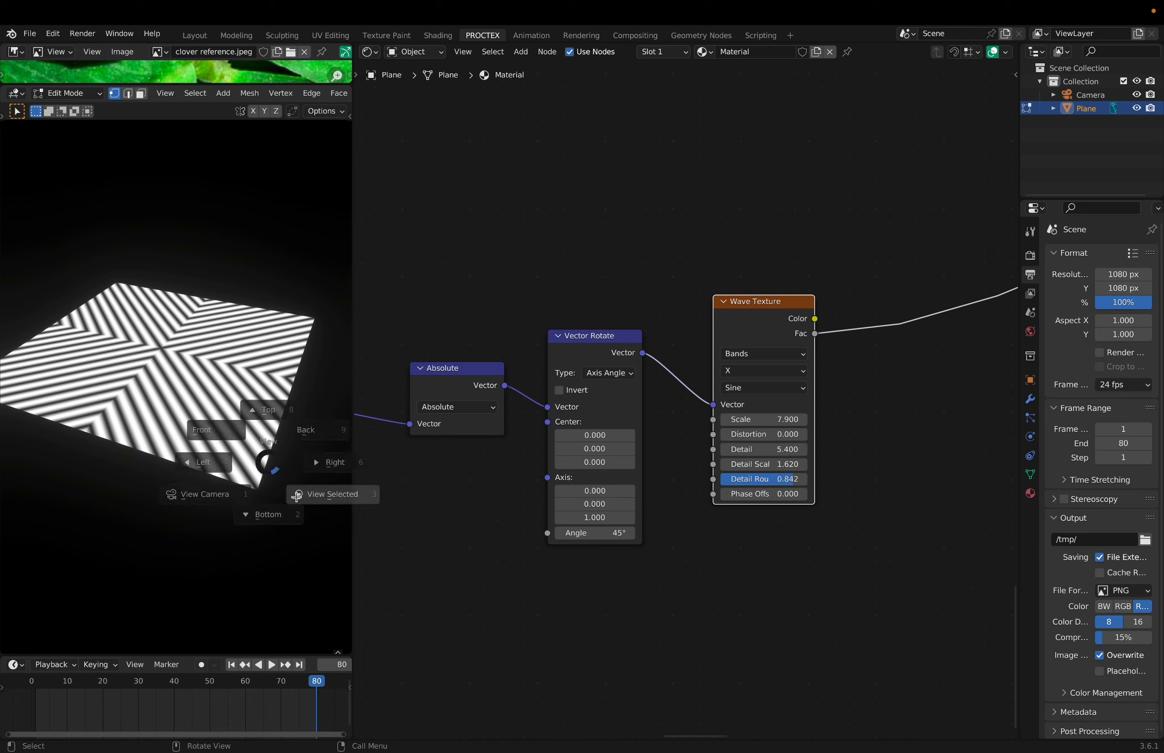
pyautogui.click(301, 503)
pyautogui.hscroll(10, 247, 458)
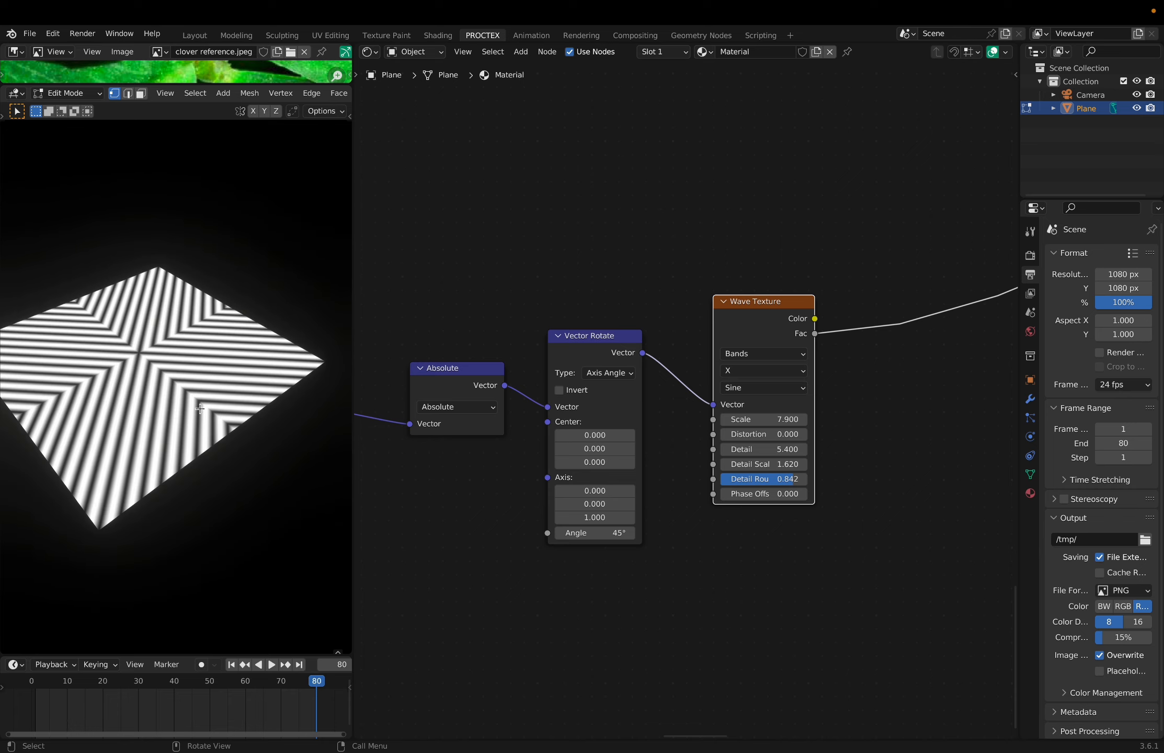
pyautogui.scroll(10, 199, 408)
pyautogui.press('`')
pyautogui.click(100, 489)
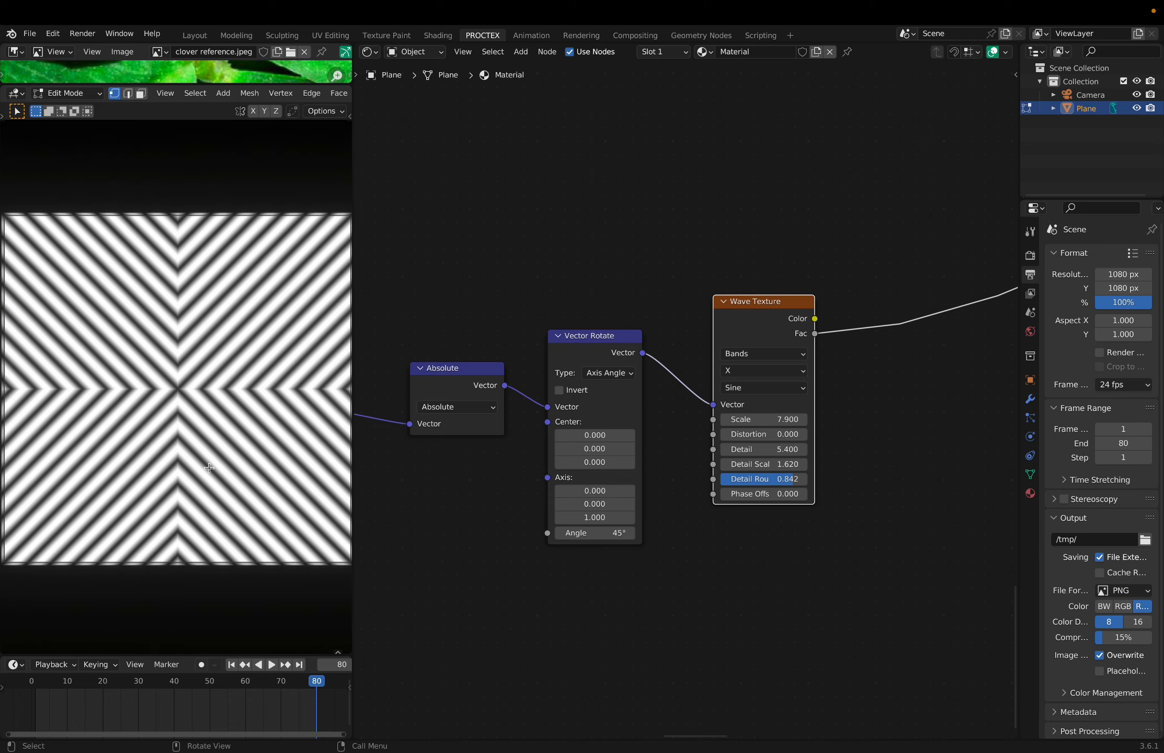
# Set the Wave Texture's Scale to 5.100, Distortion to 21.000 and Detail to 0.
pyautogui.keyDown('ctrl'); pyautogui.hscroll(2, 865, 455); pyautogui.keyUp('ctrl')
pyautogui.scroll(3, 865, 455)
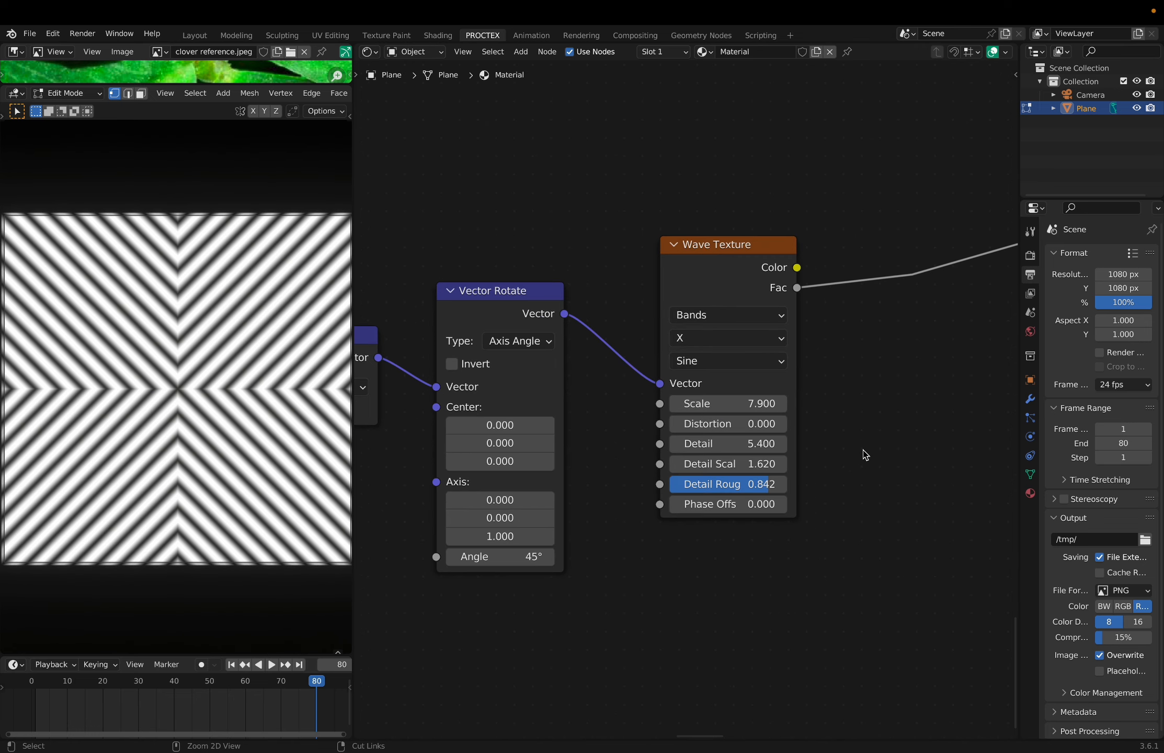
pyautogui.moveTo(668, 405); pyautogui.dragTo(652, 432)
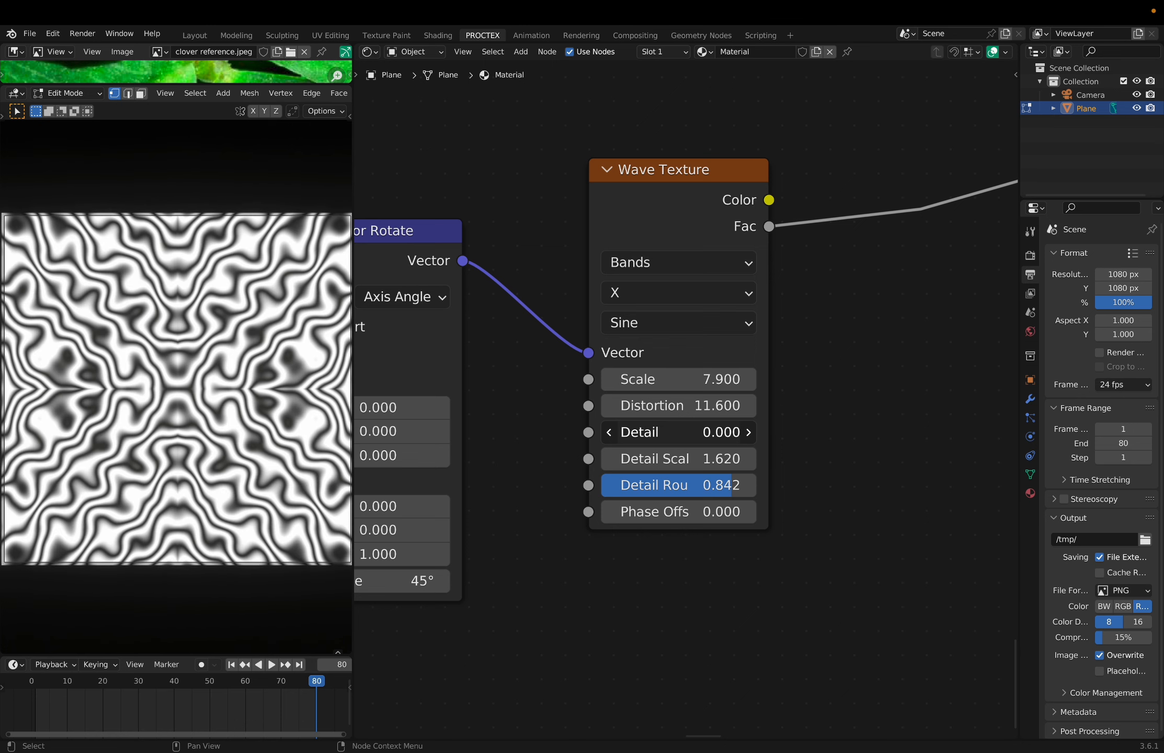
pyautogui.moveTo(699, 379); pyautogui.dragTo(732, 406)
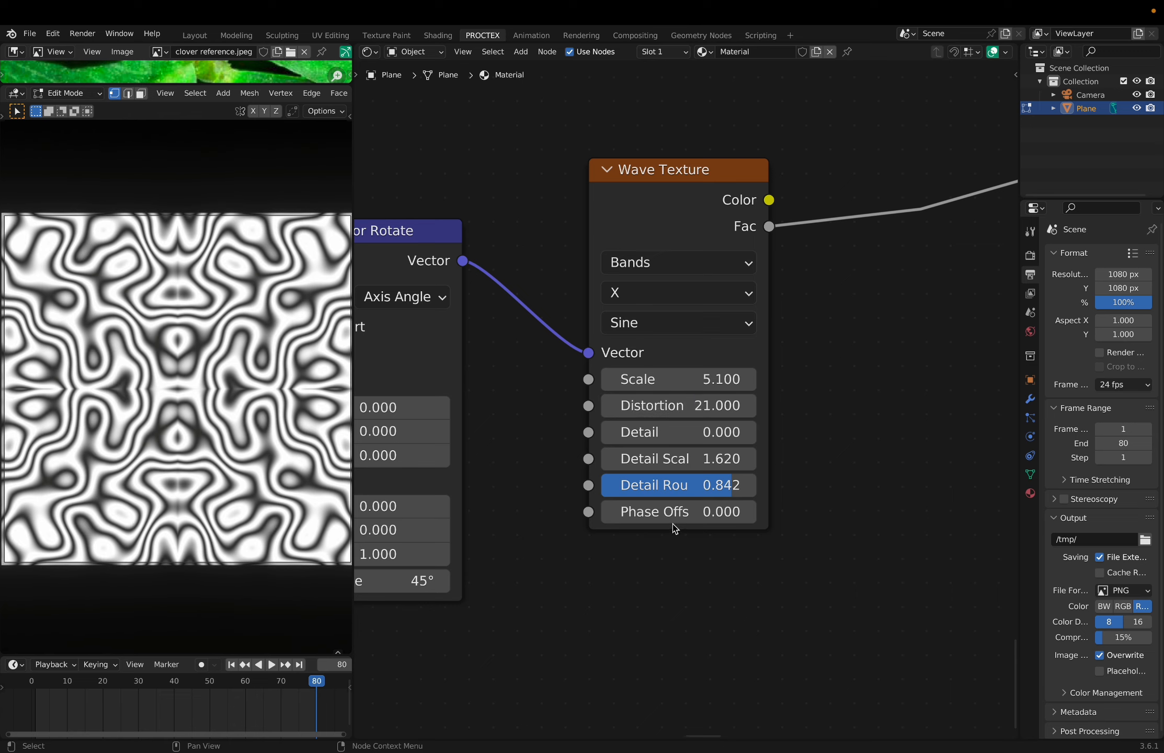
# Drive the Wave Texture's Phase Offset with the expression #frame/30 and play the animation.
pyautogui.moveTo(674, 512); pyautogui.dragTo(831, 513)
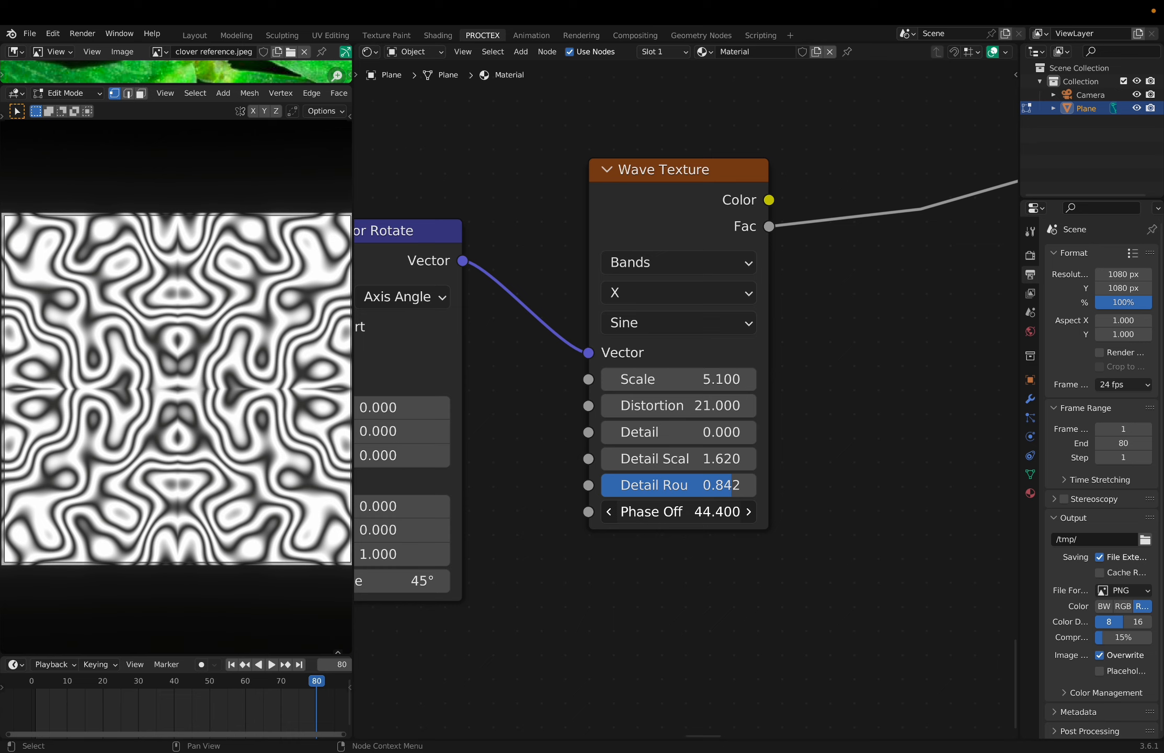
pyautogui.click(685, 519)
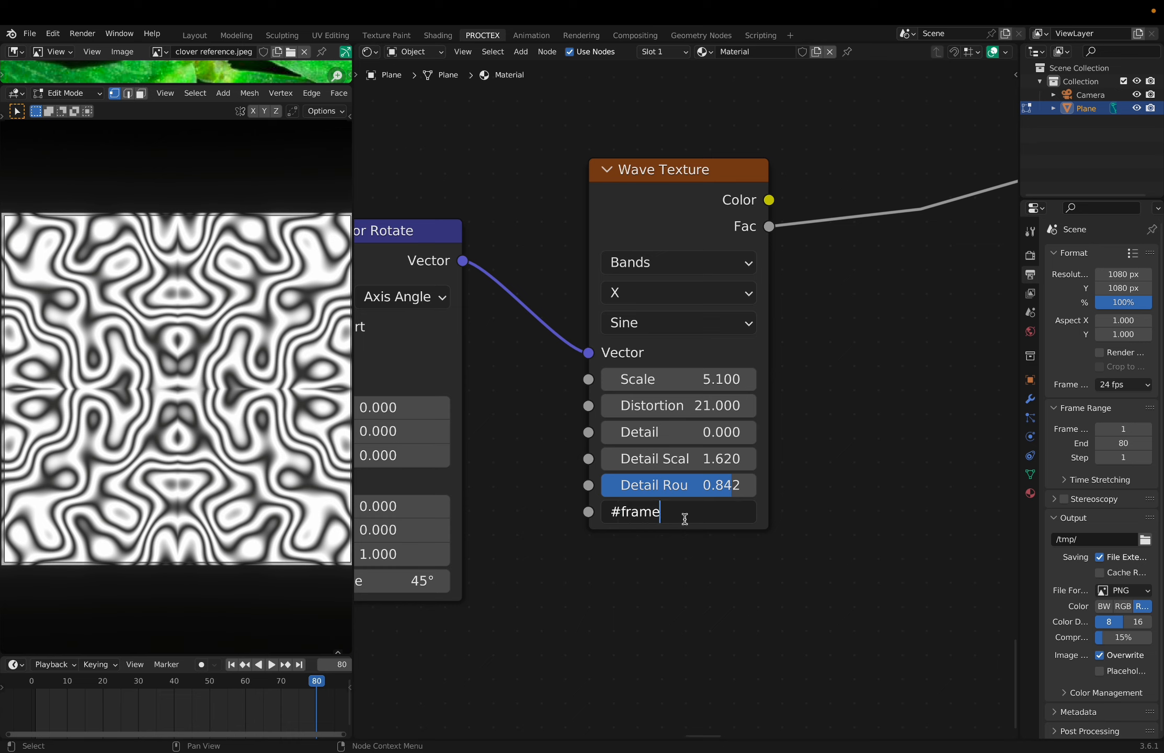
pyautogui.write('#frame/30')
pyautogui.press('Return')
pyautogui.press('space')
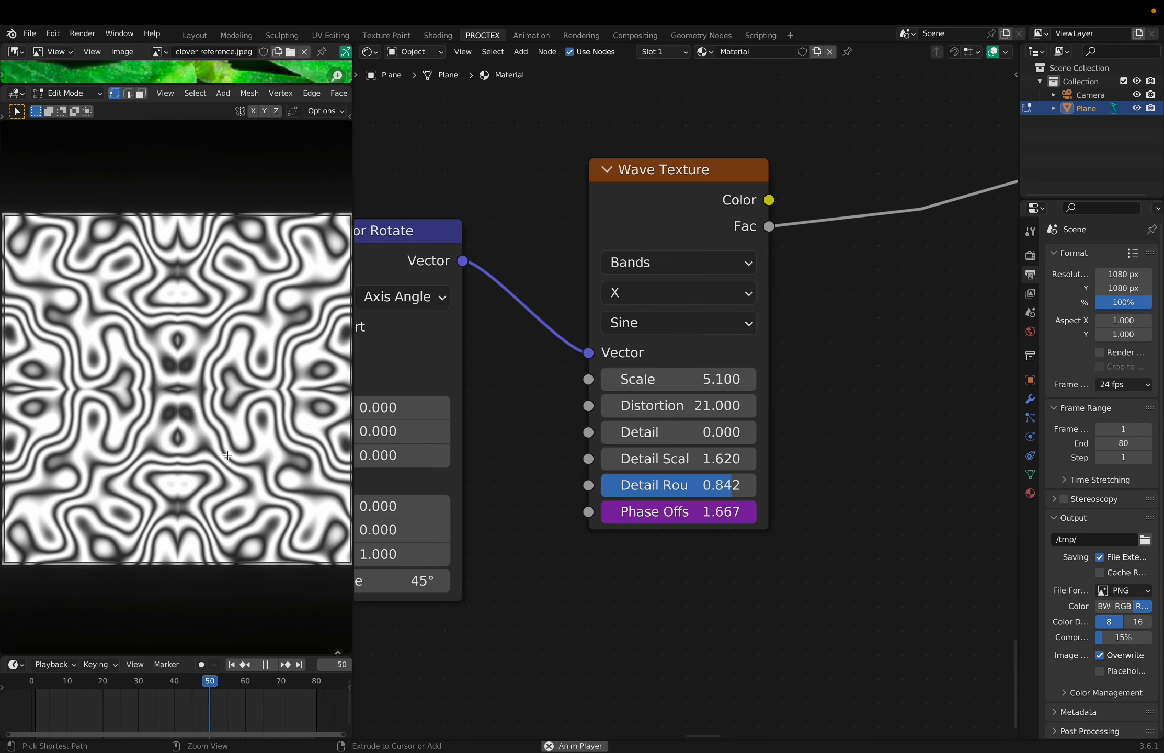
# Examine the moving wave pattern in an enlarged viewport and beside its nodes, and stop the playback.
pyautogui.hotkey('ctrl', 'space')
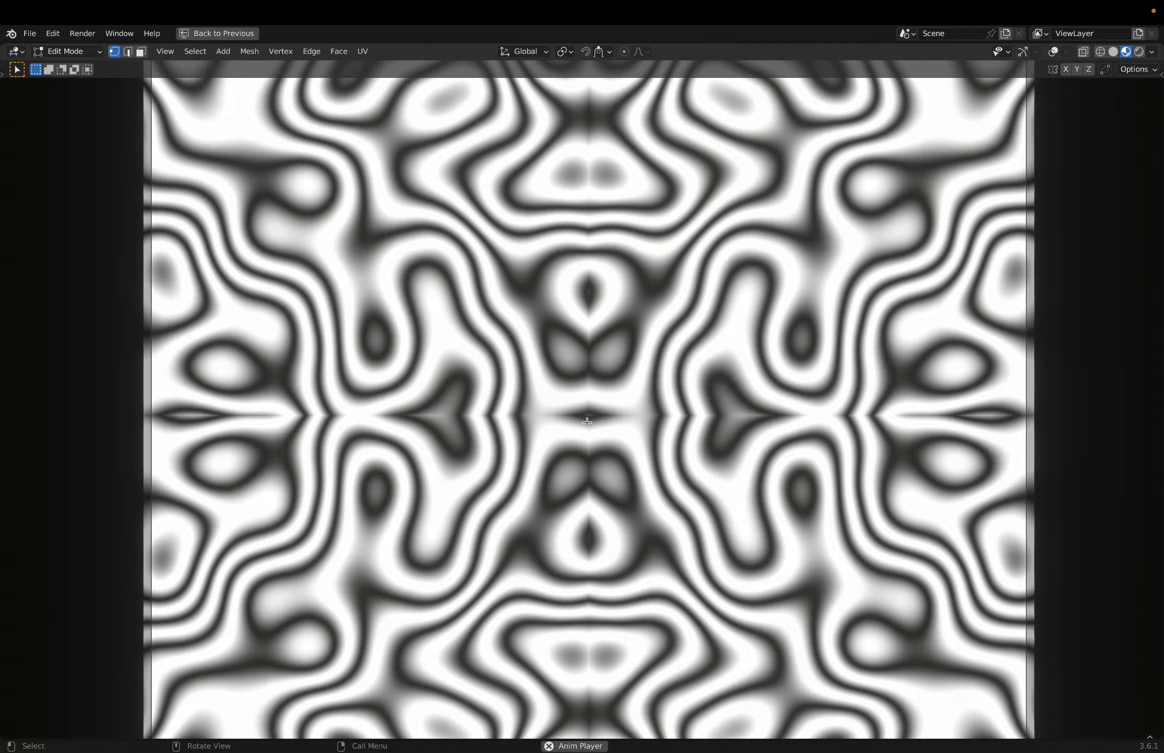
pyautogui.hotkey('ctrl', 'space')
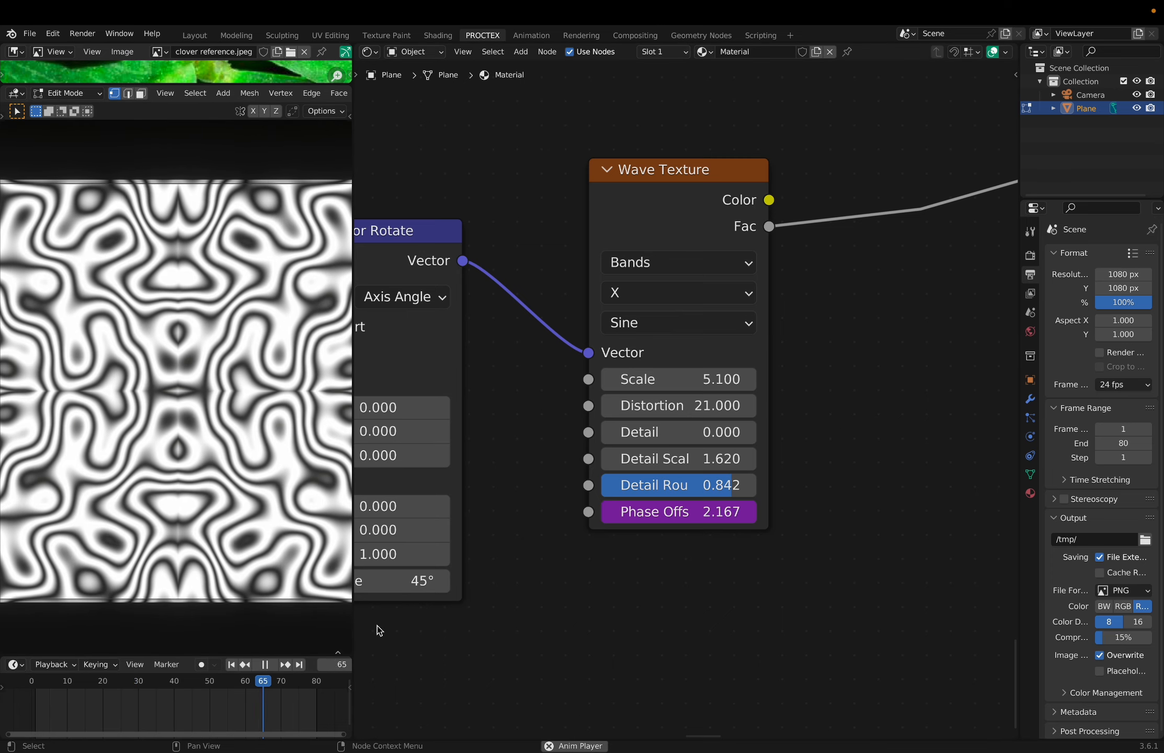
pyautogui.scroll(-1, 558, 604)
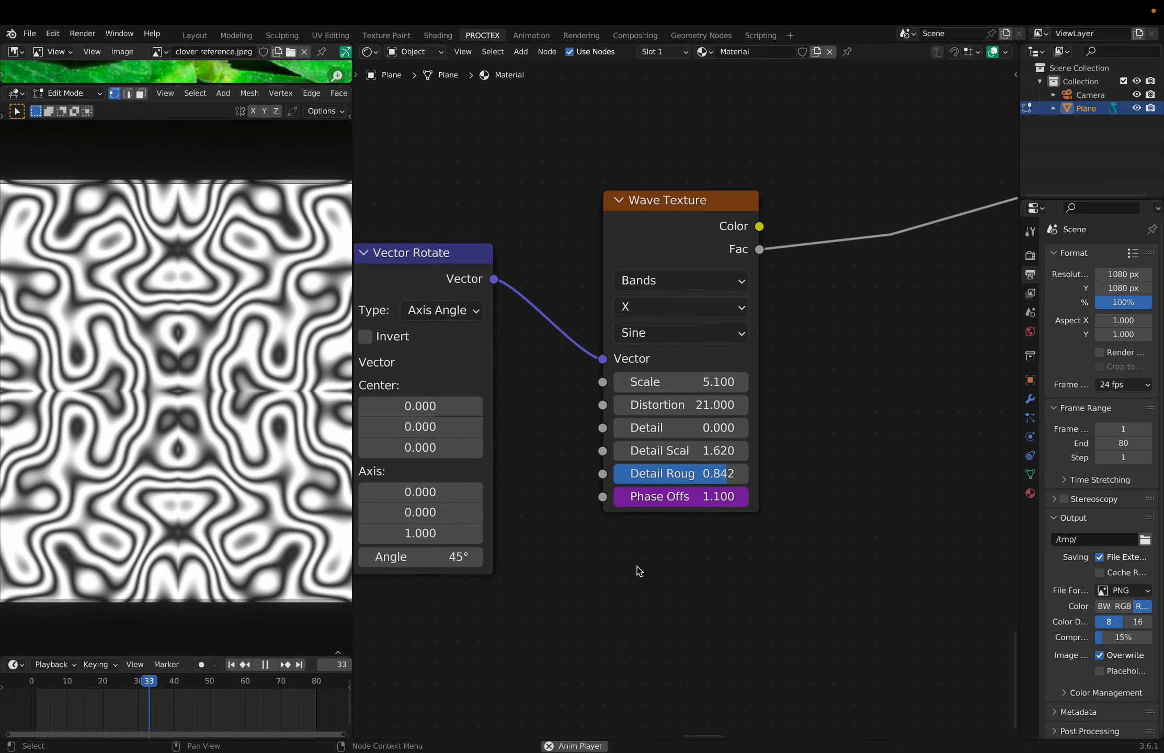
pyautogui.hscroll(-2, 637, 566)
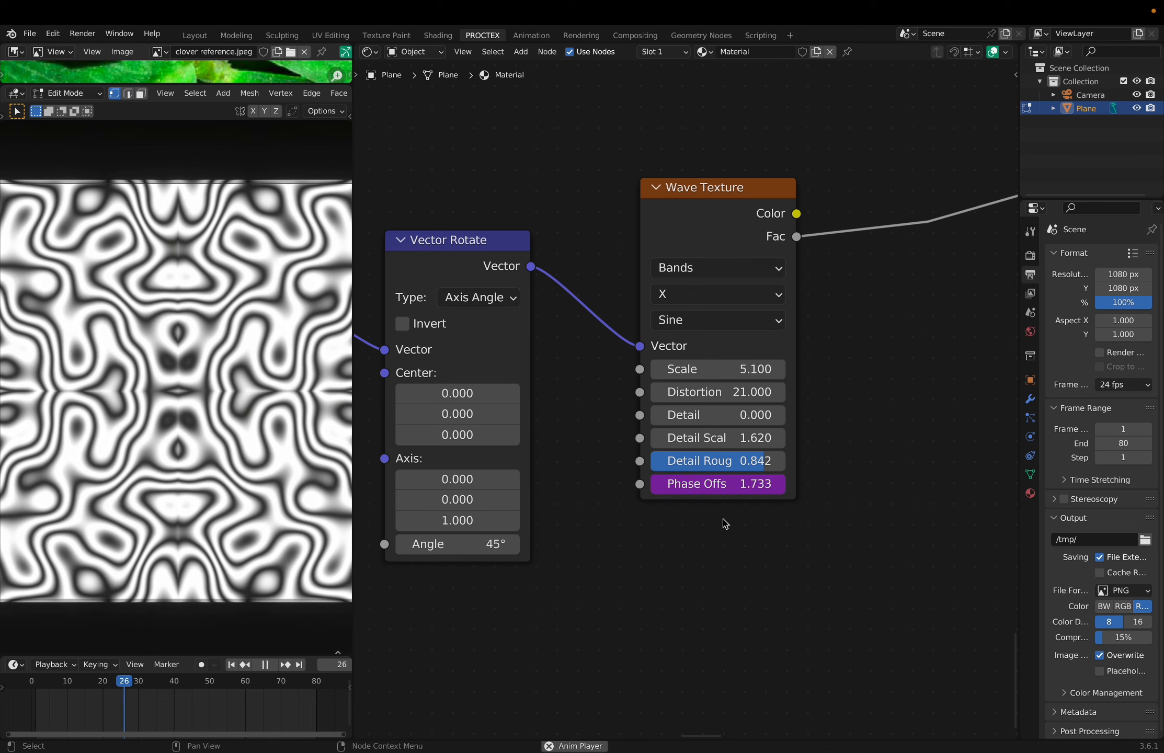
pyautogui.scroll(-3, 723, 521)
pyautogui.scroll(3, 722, 518)
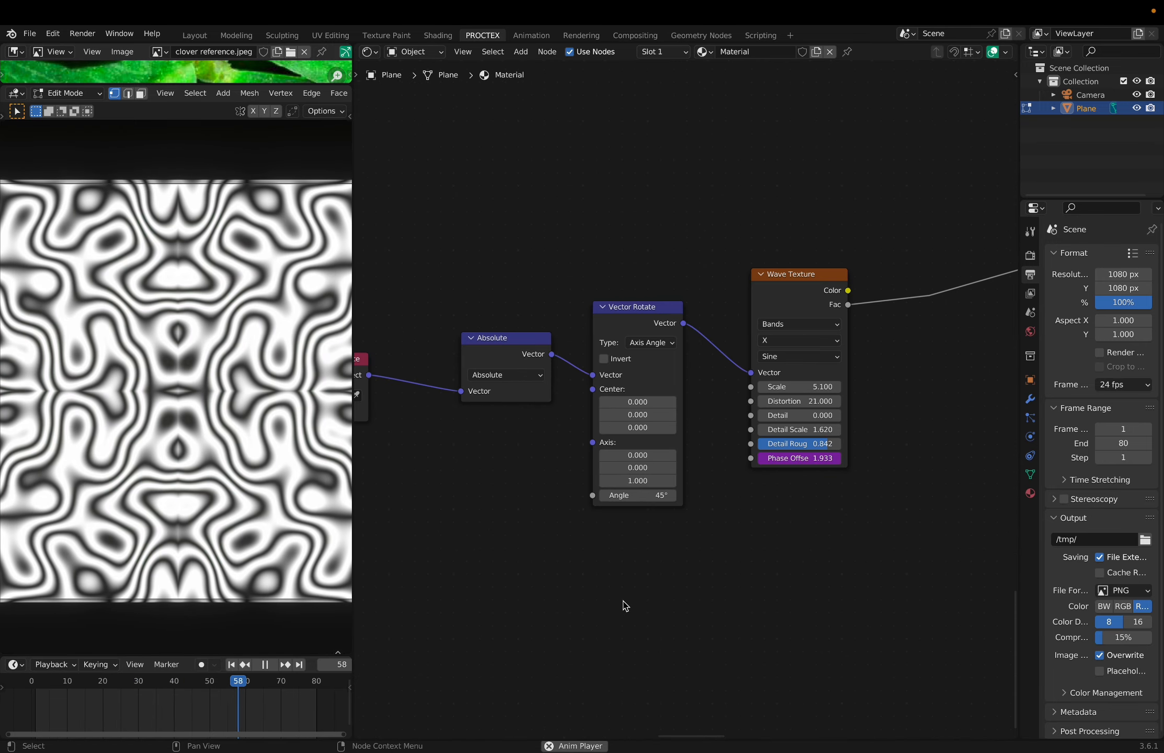
pyautogui.press('space')
# Move the Absolute, Vector Rotate and Wave Texture nodes together closer to the Texture Coordinate node.
pyautogui.scroll(-4, 623, 601)
pyautogui.scroll(2, 623, 602)
pyautogui.hscroll(-2, 623, 601)
pyautogui.moveTo(837, 345); pyautogui.dragTo(634, 589)
pyautogui.press('g')
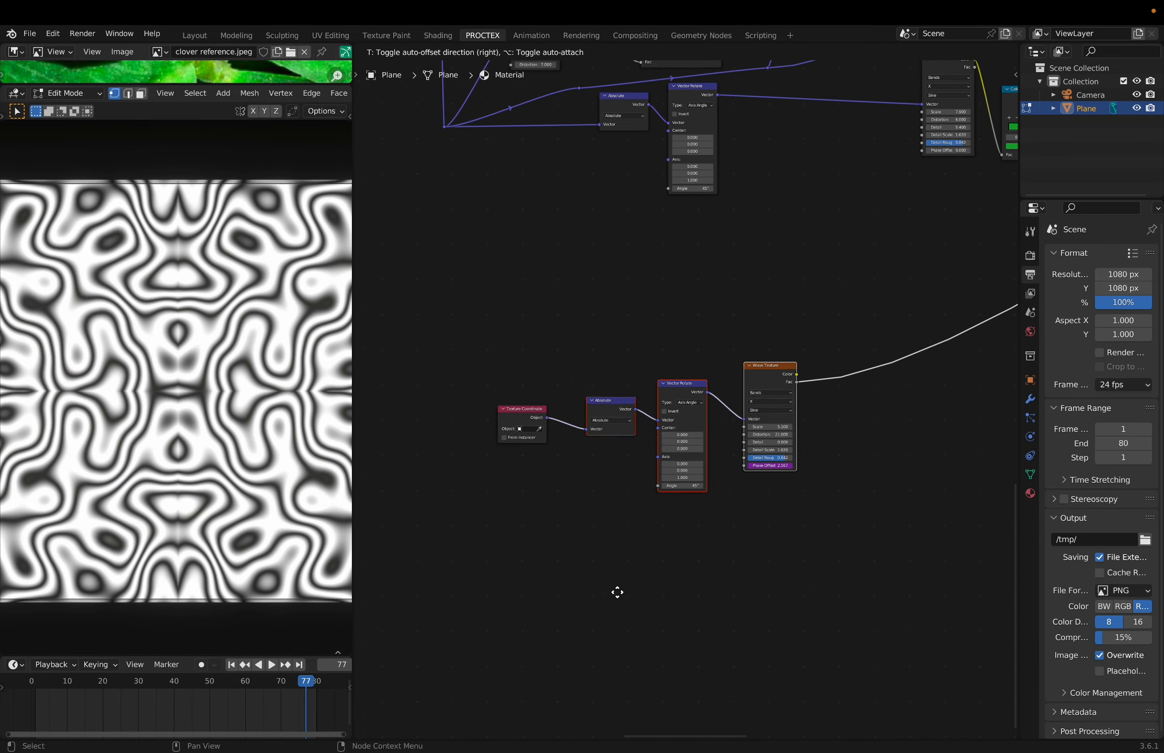
pyautogui.click(609, 595)
pyautogui.click(613, 597)
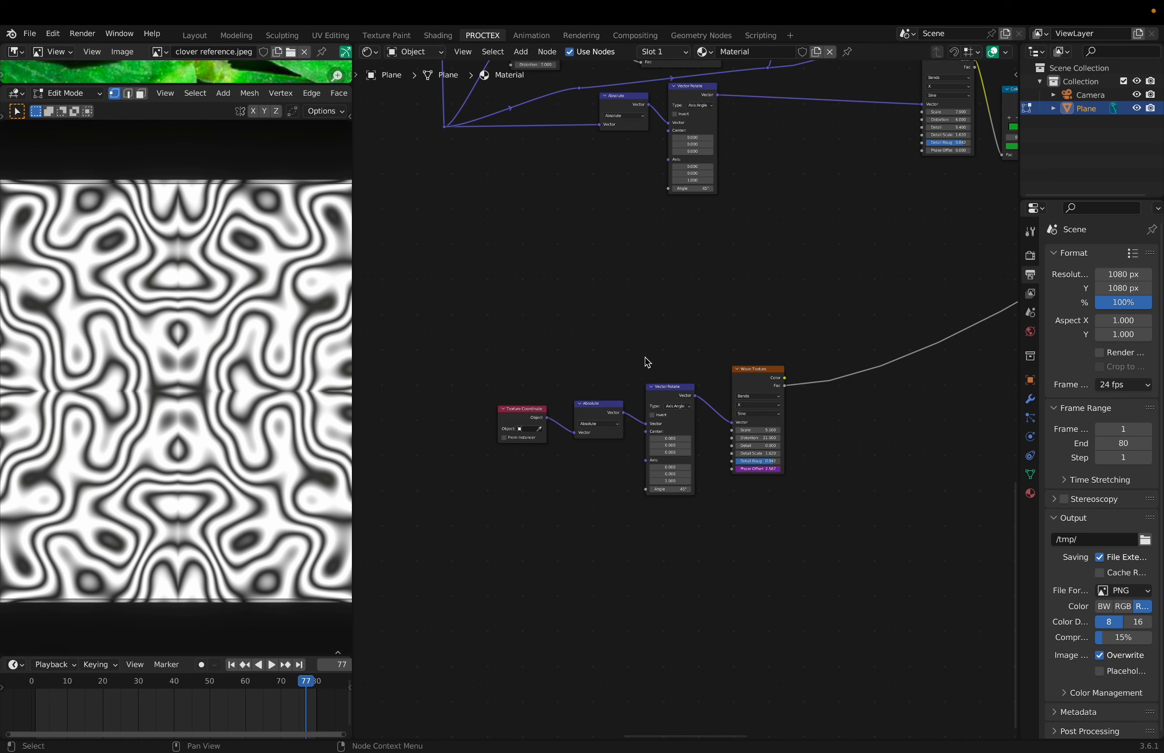
# Play the animated wave pattern in an enlarged viewport with the whole plane in view.
pyautogui.hotkey('ctrl', 'space')
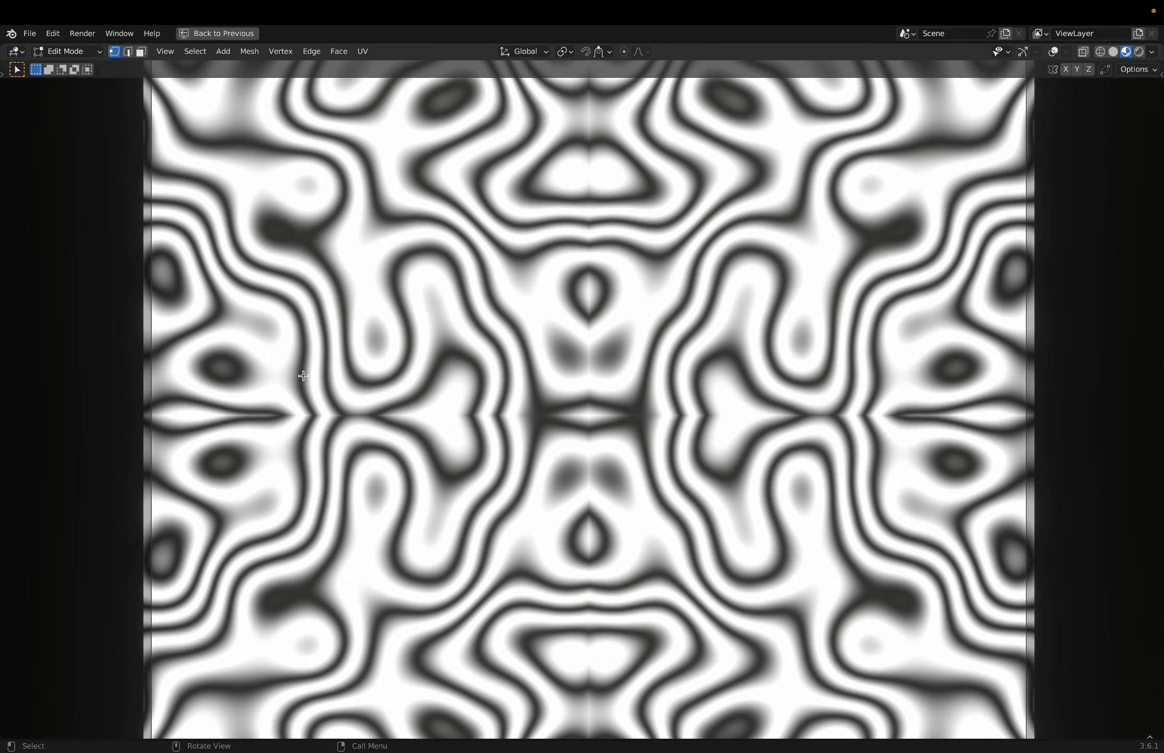
pyautogui.press('space')
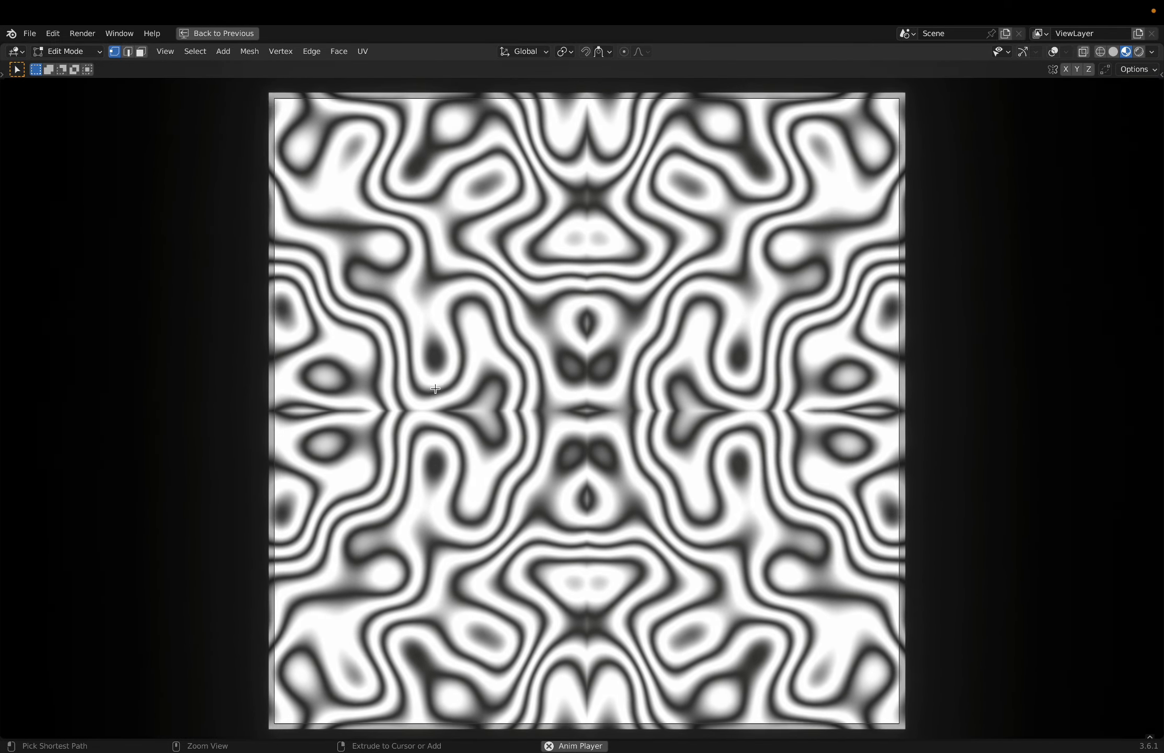
pyautogui.hotkey('ctrl', 'space')
# Set the Wave Texture's Detail to 8.800, examine the animated pattern close up and stop the playback.
pyautogui.scroll(5, 621, 456)
pyautogui.hscroll(3, 619, 452)
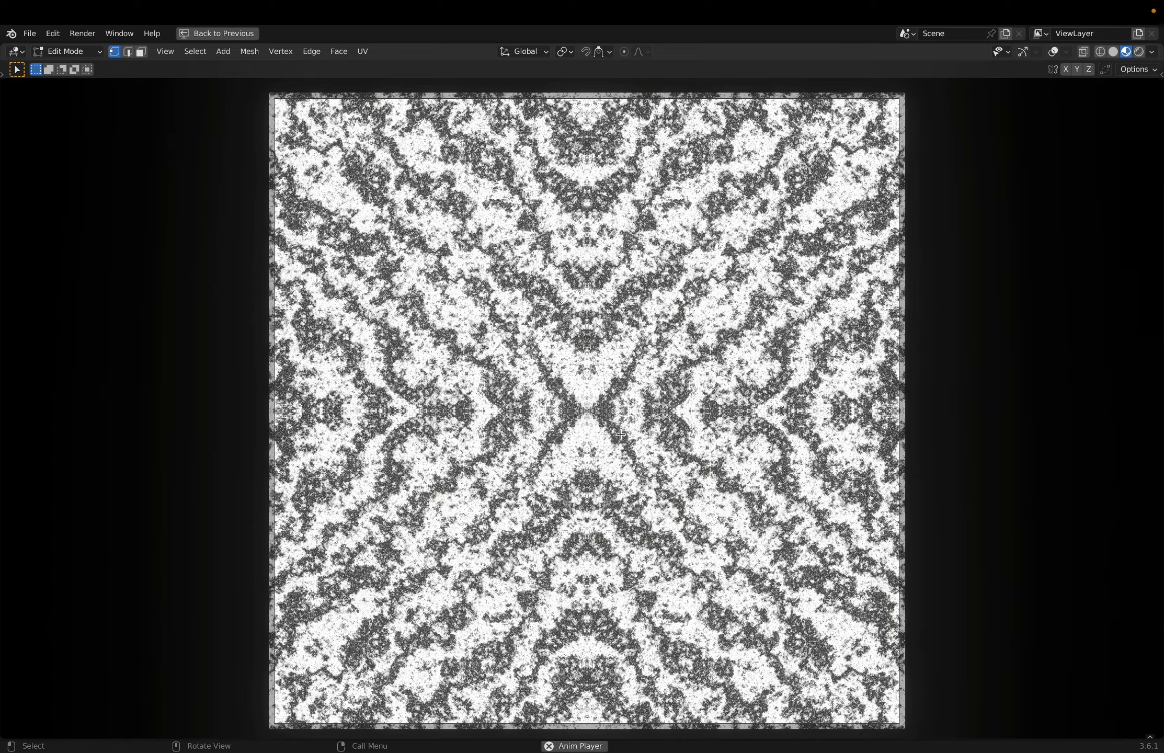
pyautogui.keyDown('ctrl'); pyautogui.scroll(1, 620, 434); pyautogui.keyUp('ctrl')
pyautogui.scroll(2, 621, 434)
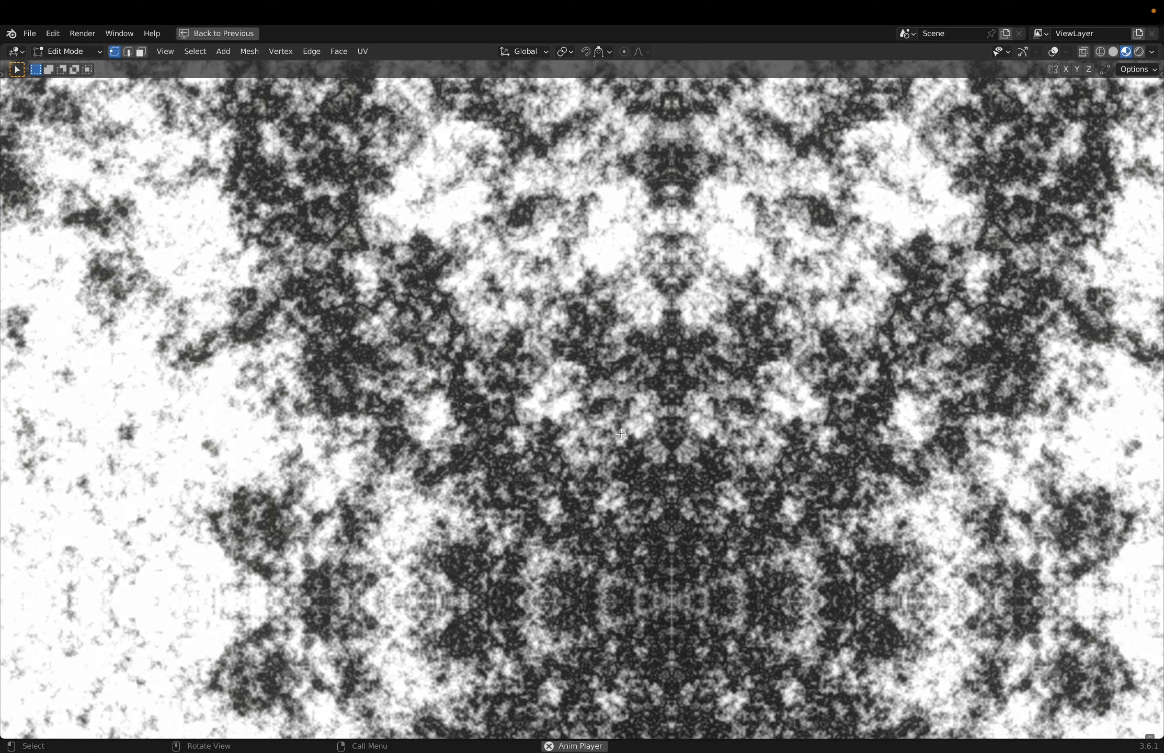
pyautogui.hotkey('ctrl', 'space')
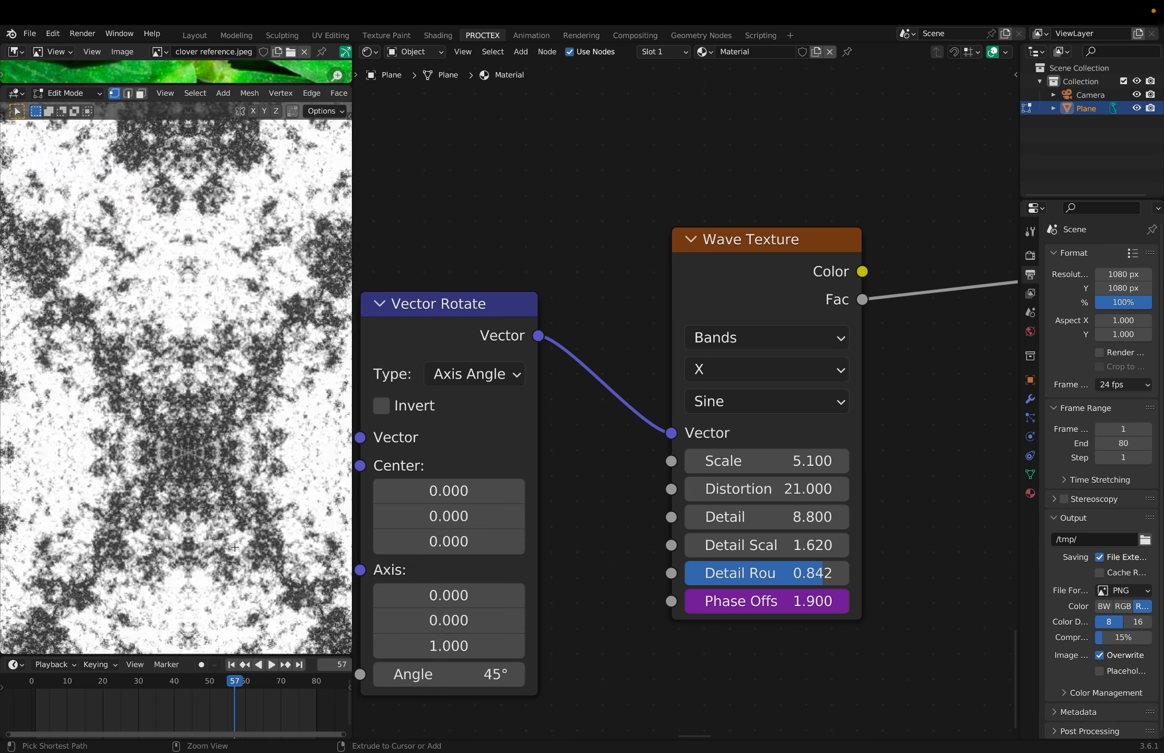
pyautogui.scroll(-2, 236, 548)
pyautogui.scroll(-1, 236, 548)
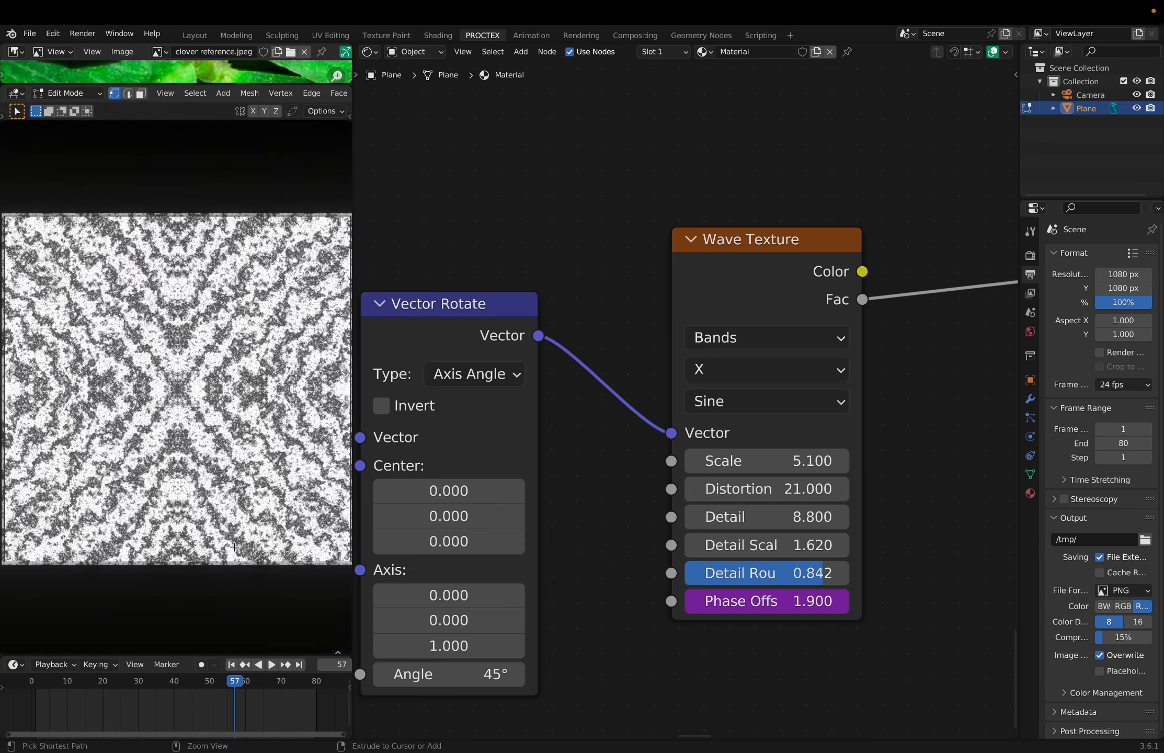
# Delete the separate test chain of Texture Coordinate, Absolute, Vector Rotate and Wave Texture nodes.
pyautogui.scroll(-5, 569, 530)
pyautogui.moveTo(753, 325); pyautogui.dragTo(473, 536)
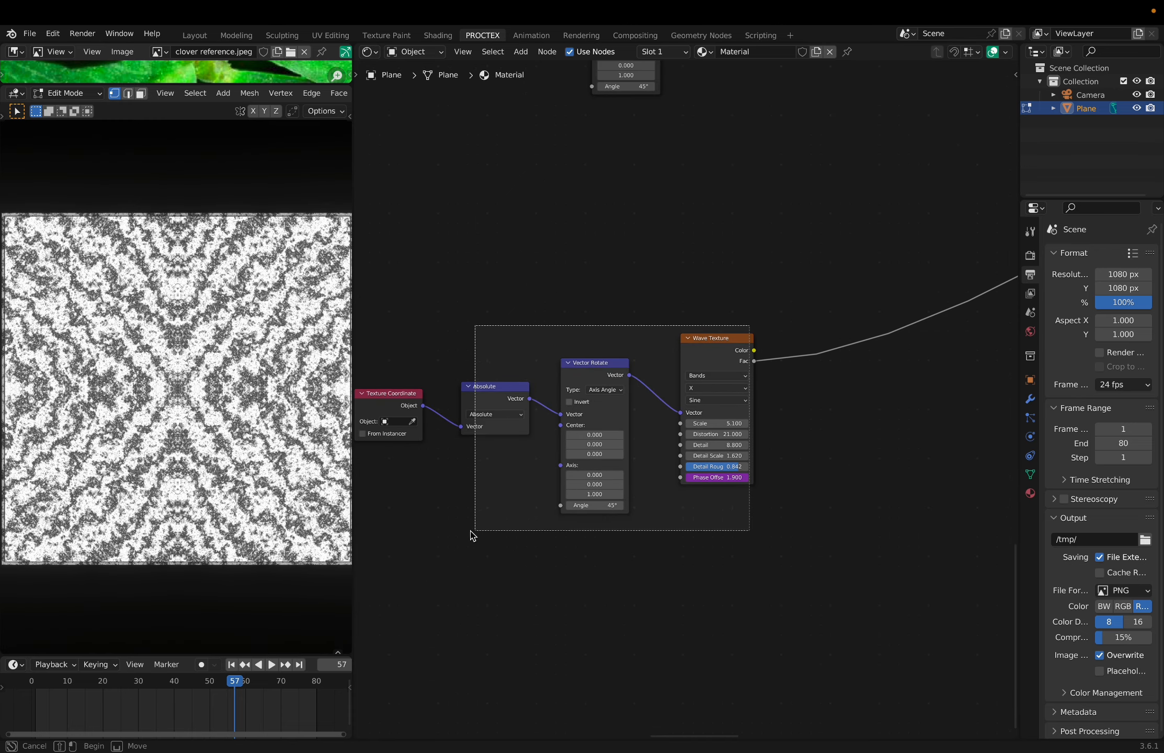
pyautogui.press('Delete')
pyautogui.press('Home')
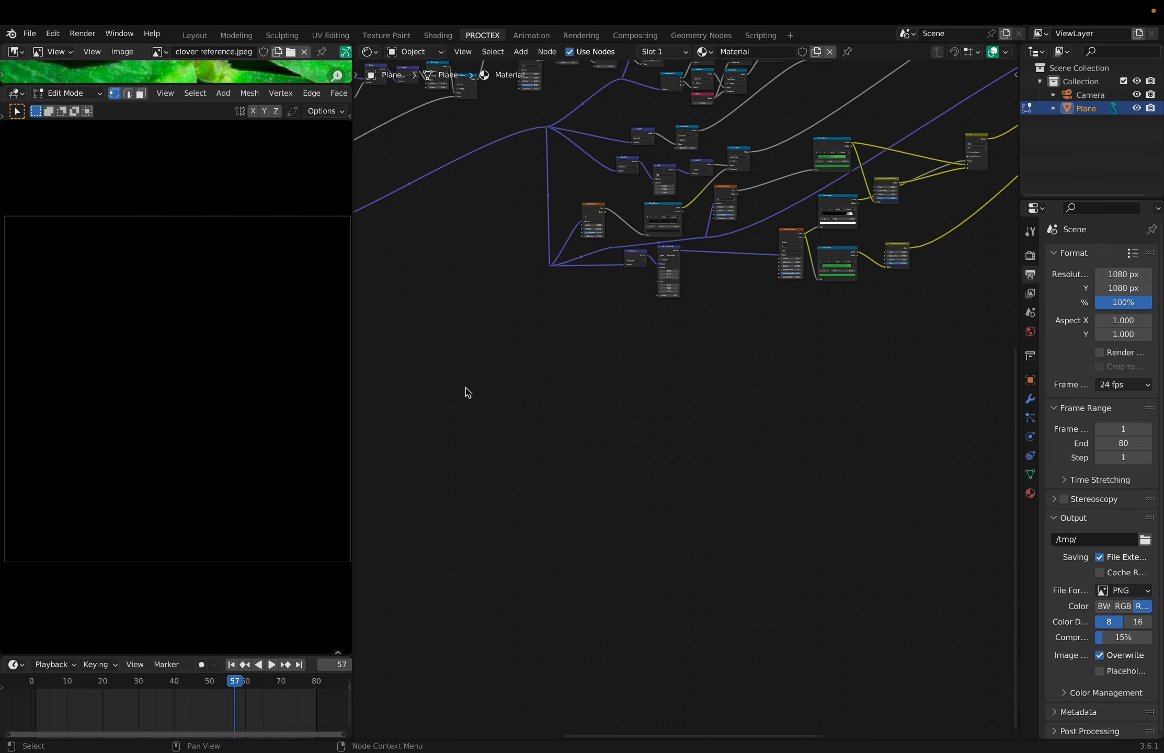
# Preview the upper green Color Ramp and the lower one fed by the Wave Texture, and examine the stripes up close.
pyautogui.hotkey('ctrl', 'z')
pyautogui.scroll(-3, 601, 495)
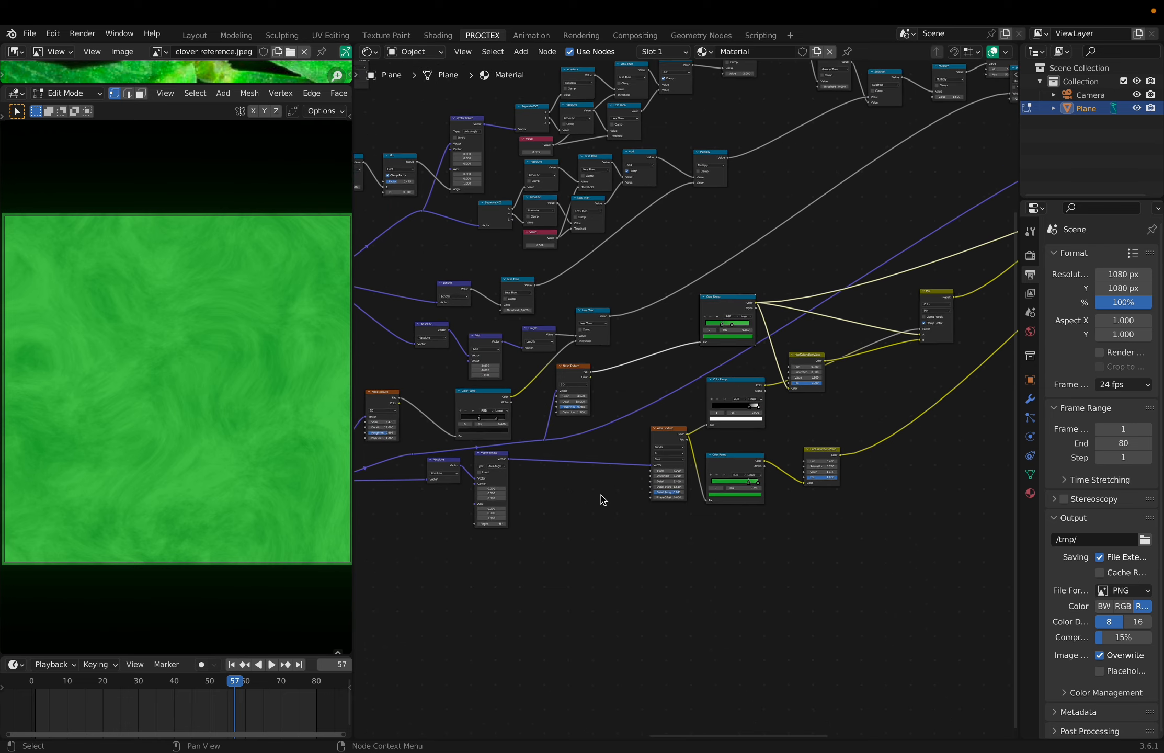
pyautogui.keyDown('ctrl'); pyautogui.keyDown('shift'); pyautogui.click(716, 450); pyautogui.keyUp('shift'); pyautogui.keyUp('ctrl')
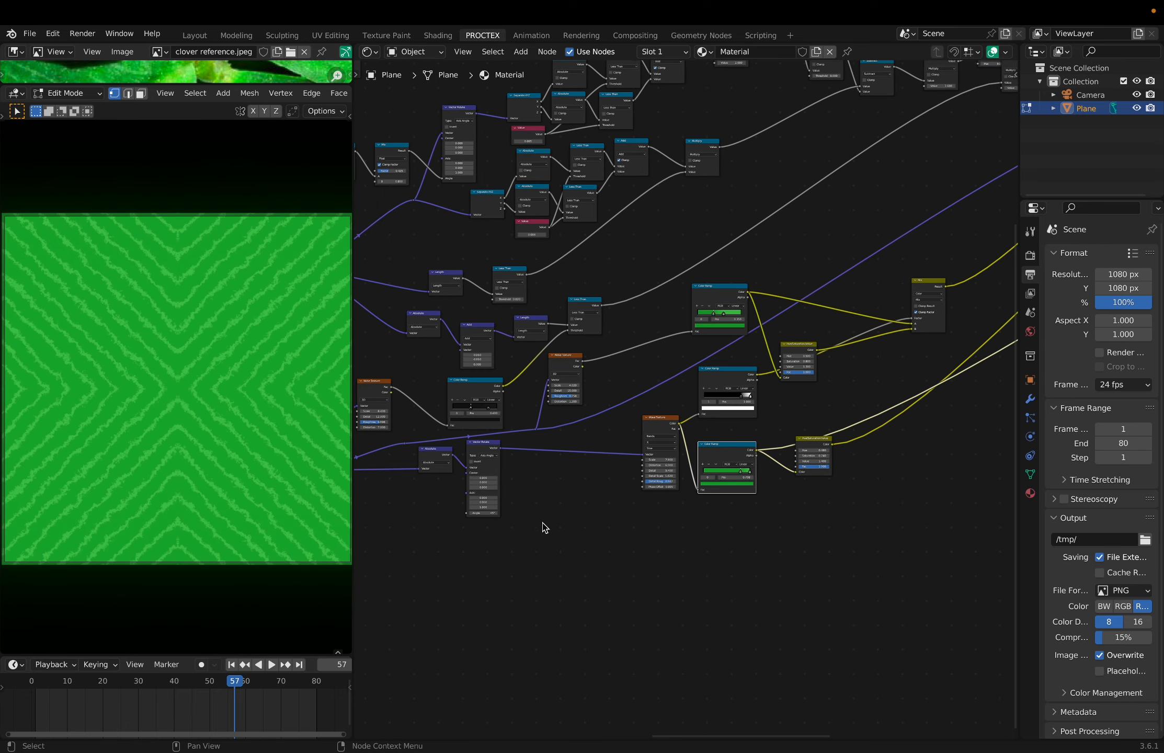
pyautogui.hotkey('ctrl', 'alt', 'space')
pyautogui.scroll(-6, 449, 403)
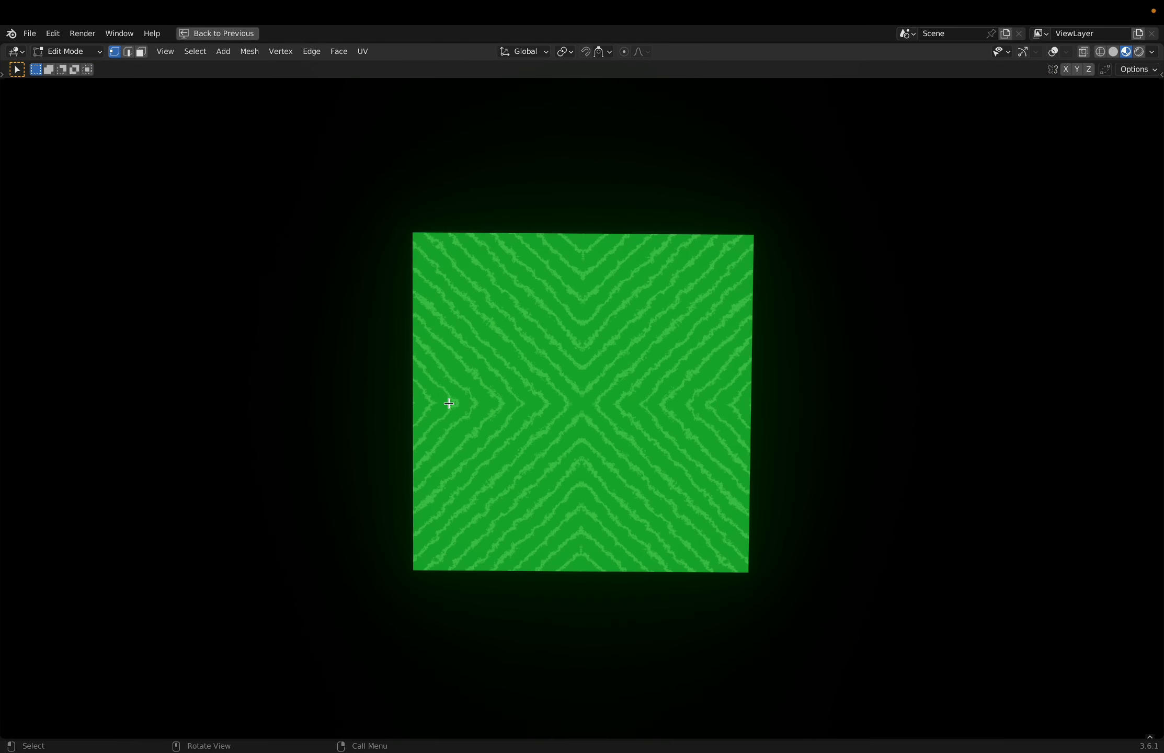
pyautogui.scroll(10, 429, 425)
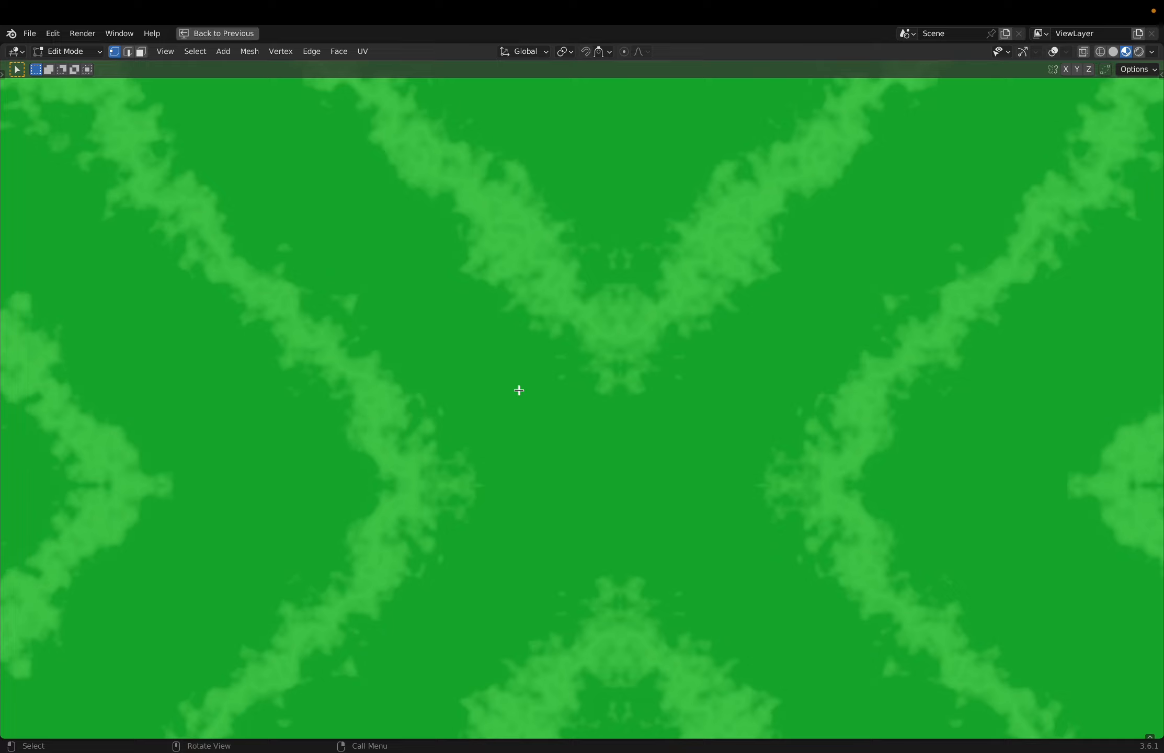
pyautogui.hotkey('ctrl', 'alt', 'space')
# Save the file, hide the viewport overlays and examine the full clover in an enlarged view.
pyautogui.hotkey('ctrl', 's')
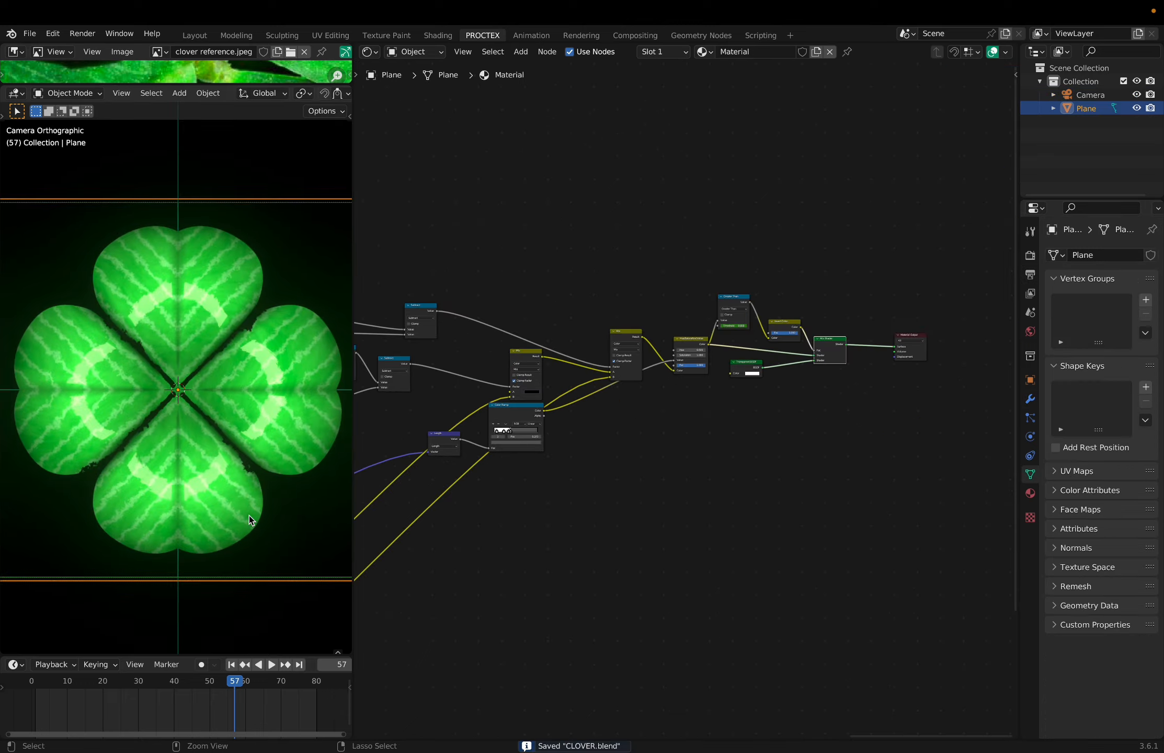
pyautogui.hotkey('ctrl', 'space')
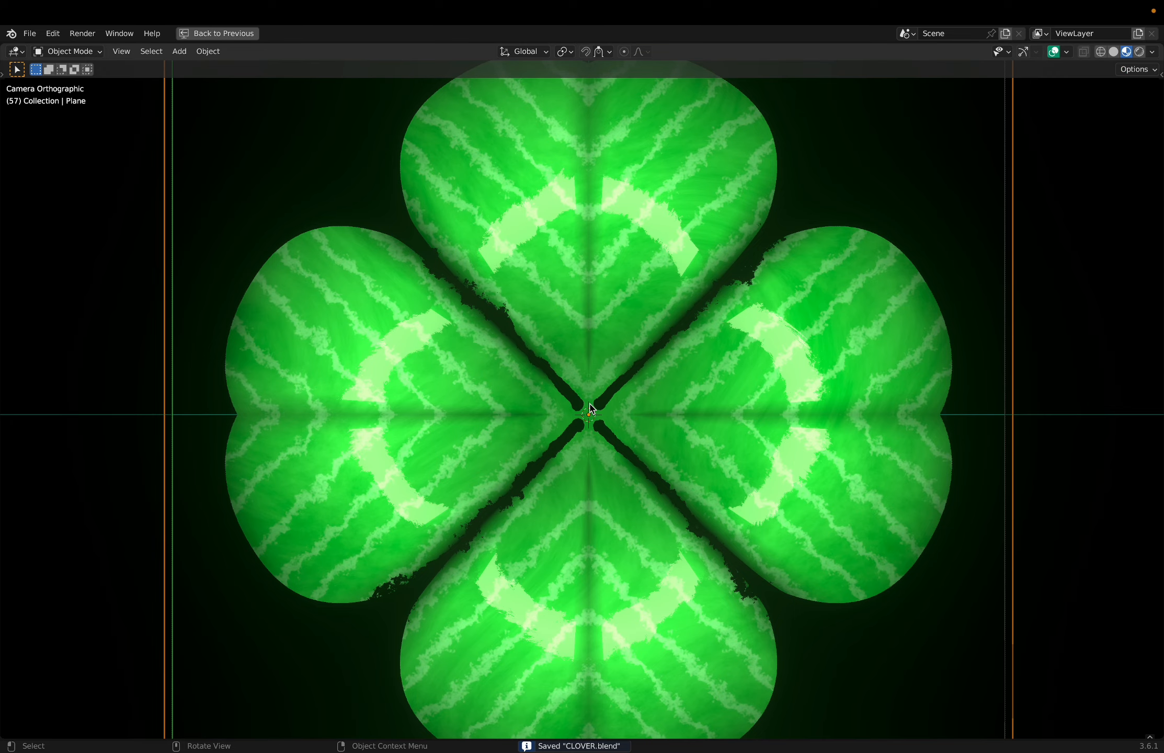
pyautogui.hotkey('shift', 'alt', 'z')
pyautogui.keyDown('ctrl'); pyautogui.scroll(5, 573, 460); pyautogui.keyUp('ctrl')
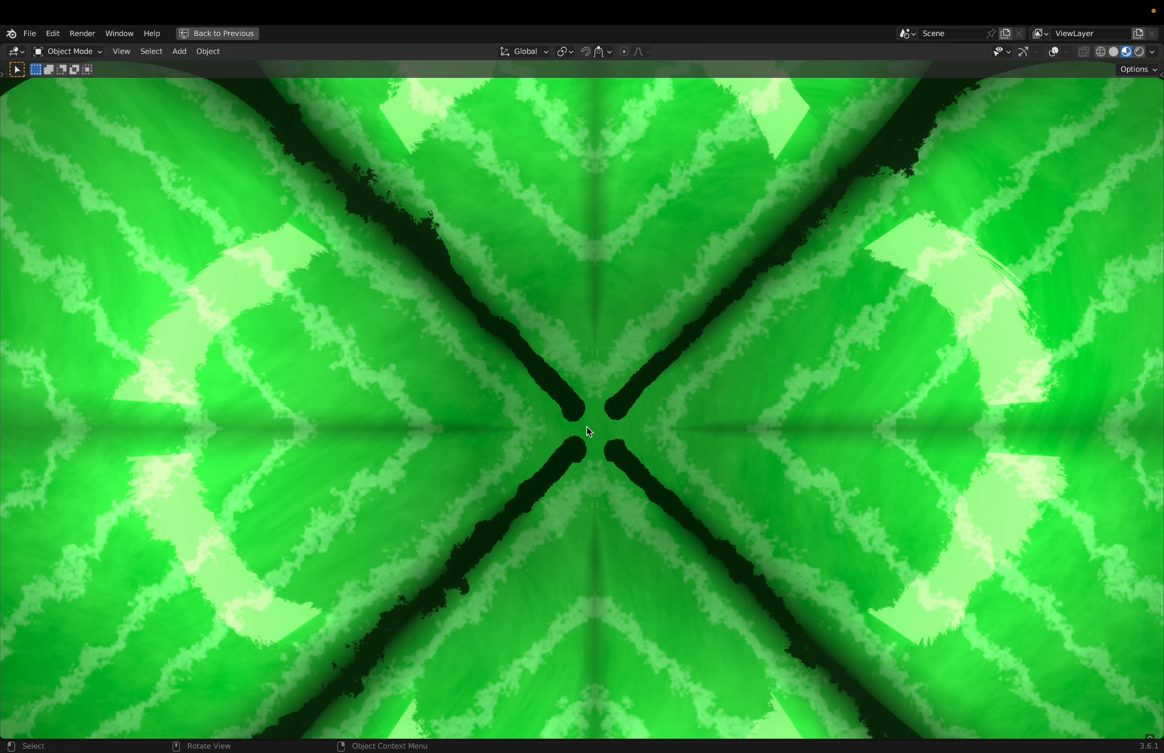
pyautogui.keyDown('ctrl'); pyautogui.scroll(-7, 587, 427); pyautogui.keyUp('ctrl')
pyautogui.keyDown('ctrl'); pyautogui.scroll(1, 587, 427); pyautogui.keyUp('ctrl')
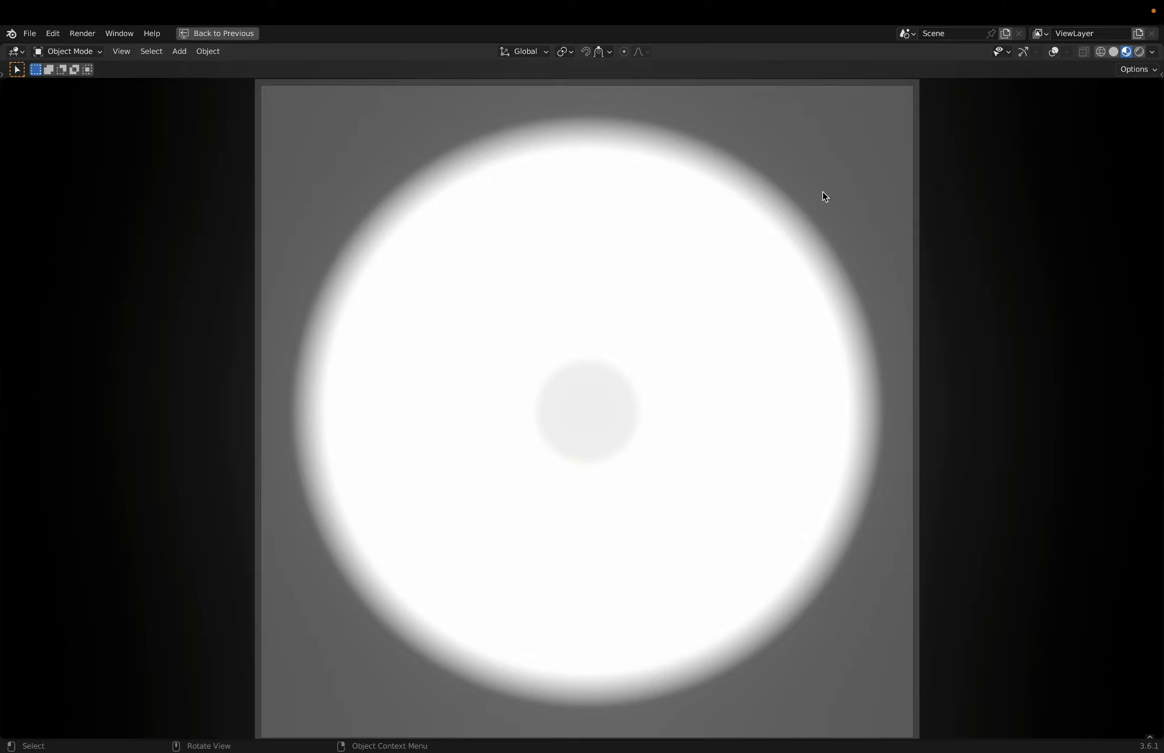
# Save the file and preview the Mix Shader's output to bring back the complete clover material.
pyautogui.hotkey('ctrl', 'space')
pyautogui.hotkey('ctrl', 's')
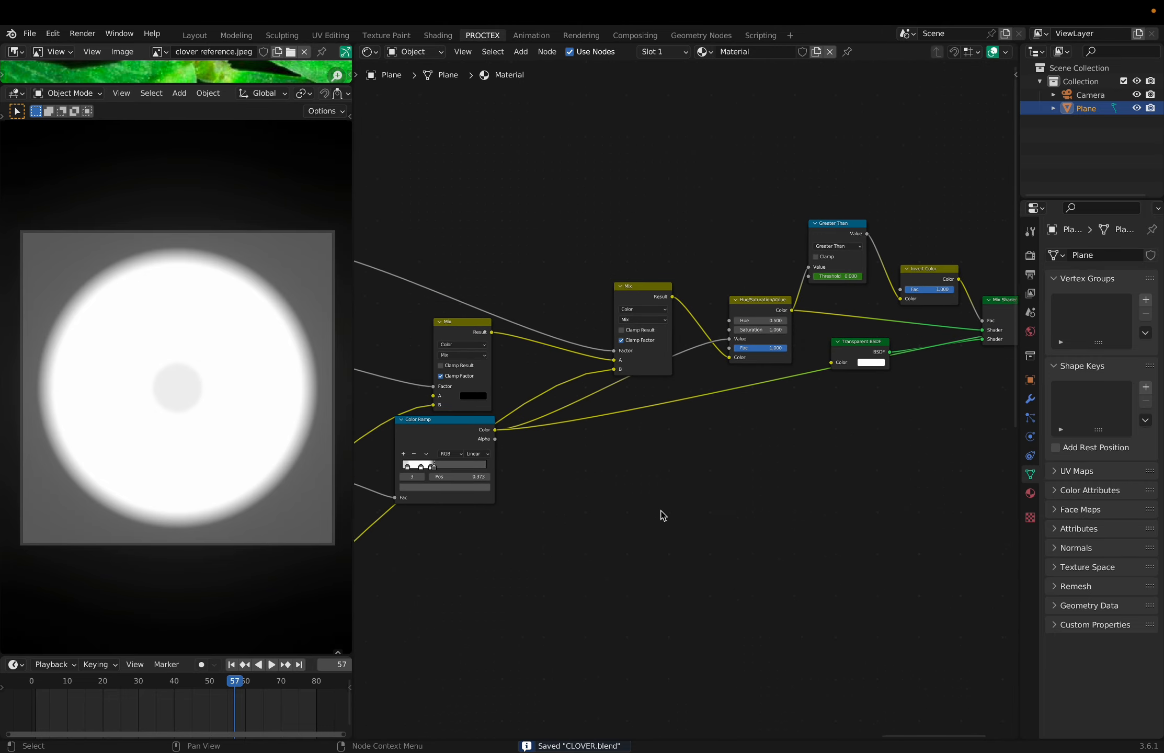
pyautogui.hscroll(4, 660, 509)
pyautogui.scroll(-1, 660, 509)
pyautogui.scroll(2, 677, 453)
pyautogui.hscroll(2, 676, 453)
pyautogui.keyDown('ctrl'); pyautogui.scroll(-1, 676, 454); pyautogui.keyUp('ctrl')
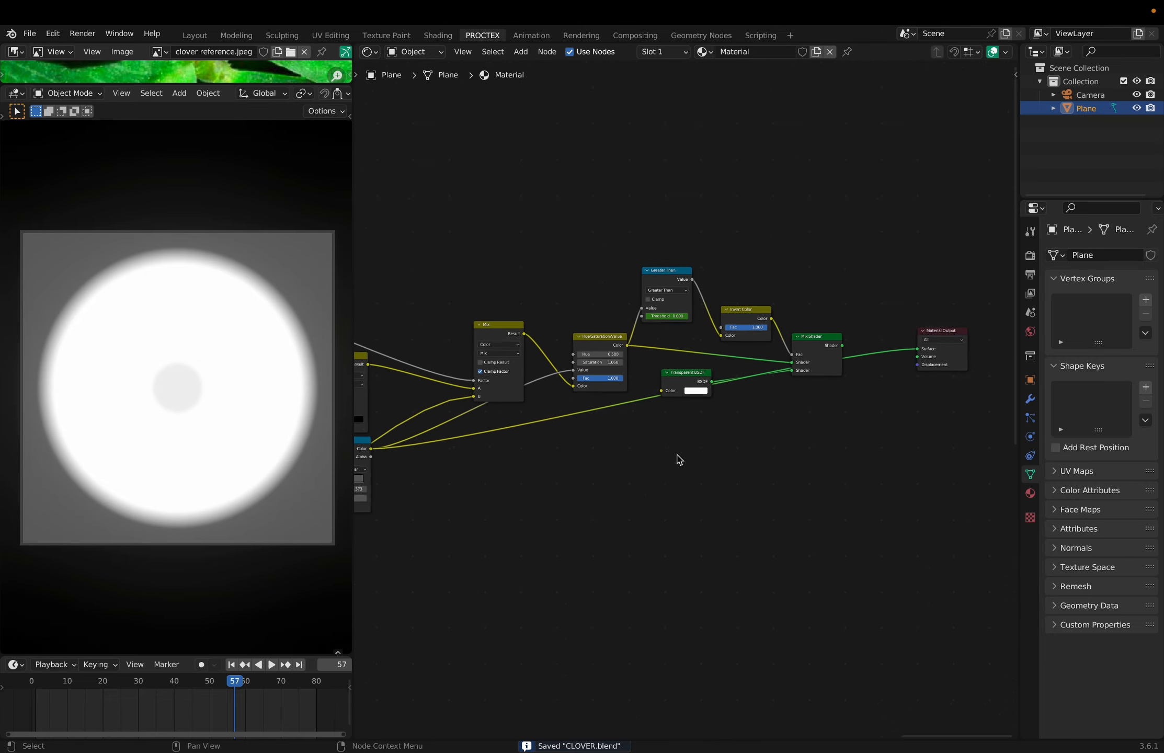
pyautogui.hscroll(1, 676, 454)
pyautogui.keyDown('ctrl'); pyautogui.keyDown('shift'); pyautogui.click(830, 343); pyautogui.keyUp('shift'); pyautogui.keyUp('ctrl')
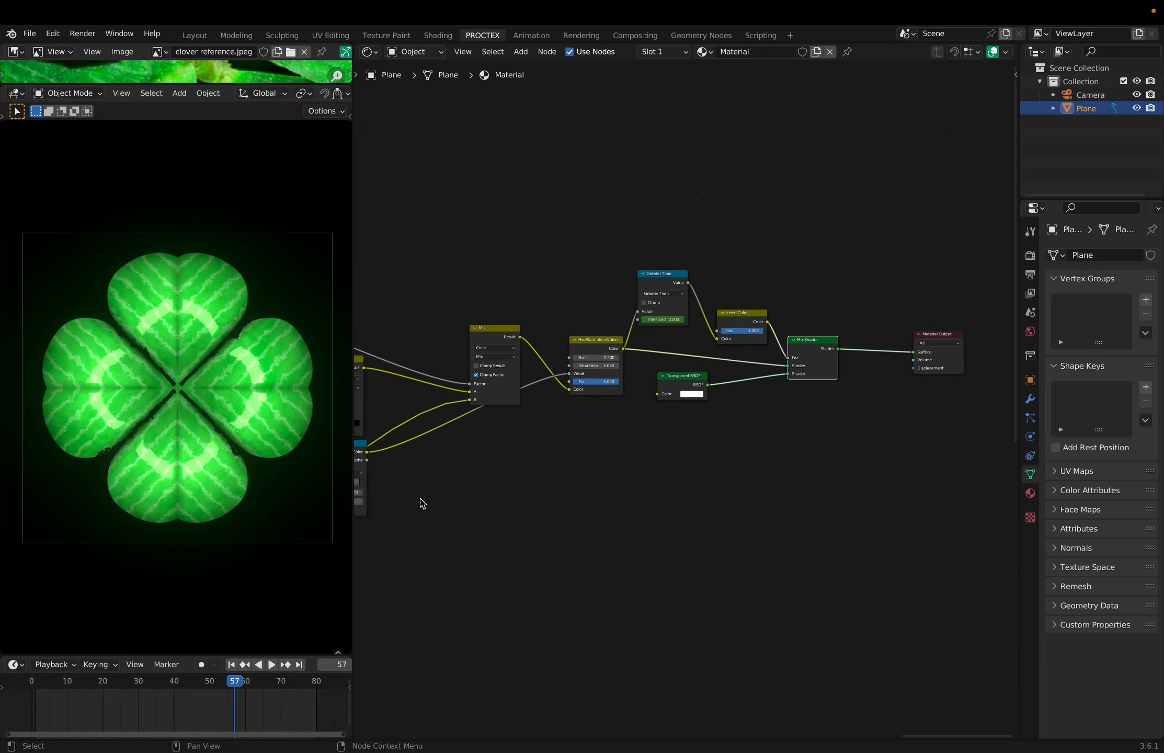
pyautogui.click(563, 540)
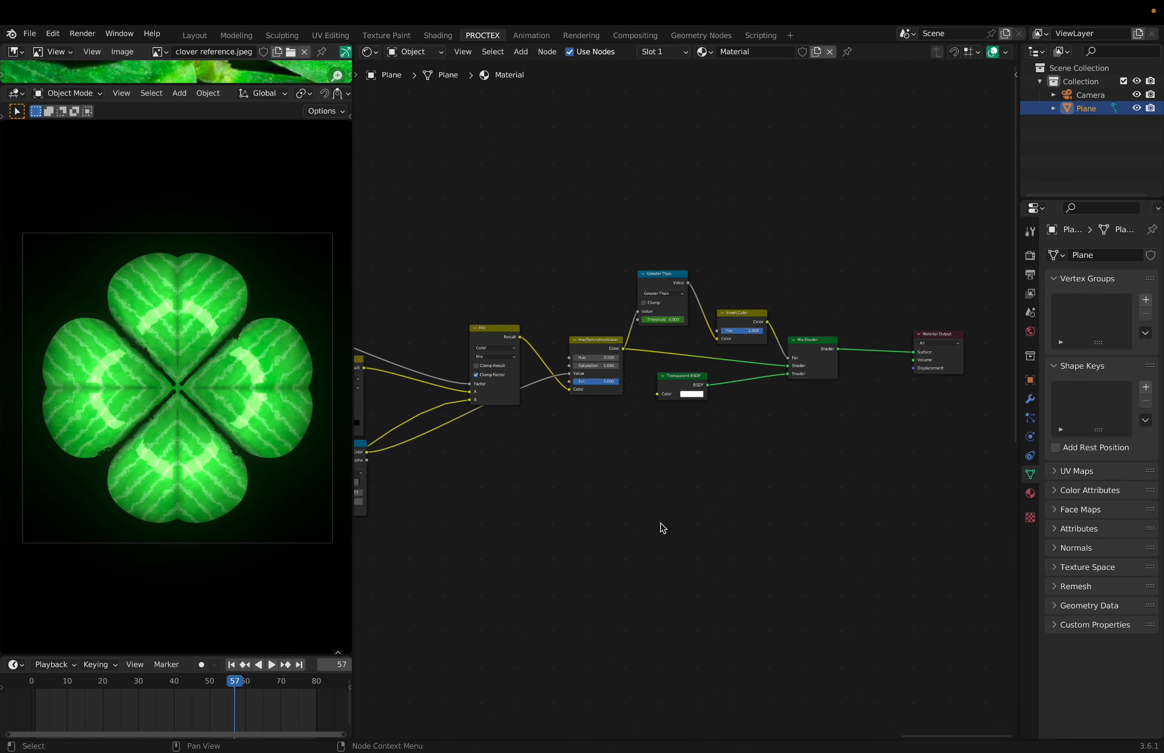
# Frame the entire node tree and examine the finished clover in an enlarged viewport.
pyautogui.press('Home')
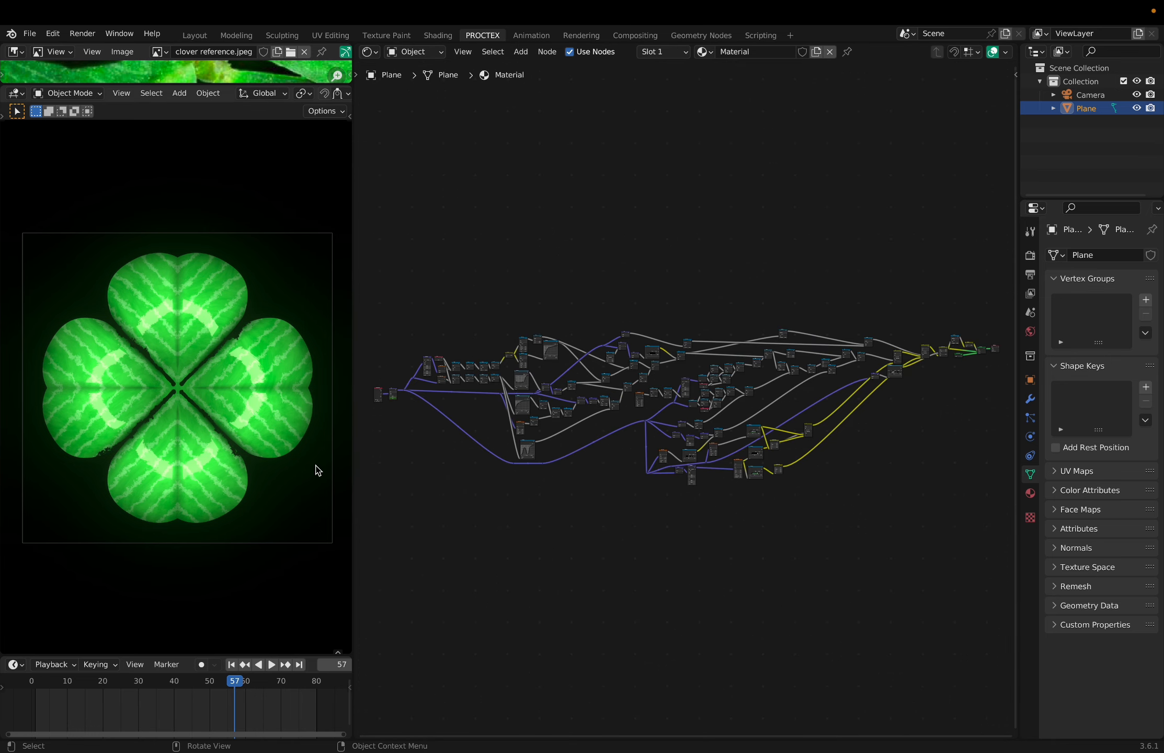
pyautogui.hotkey('ctrl', 'space')
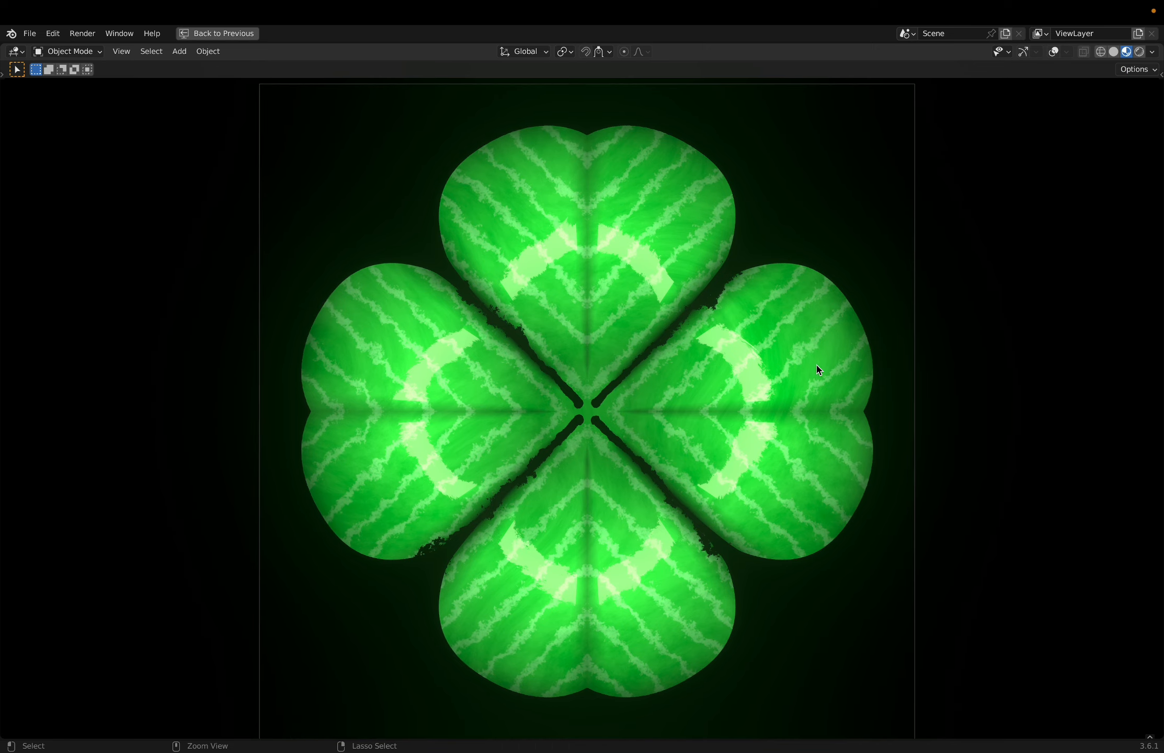
pyautogui.scroll(4, 817, 365)
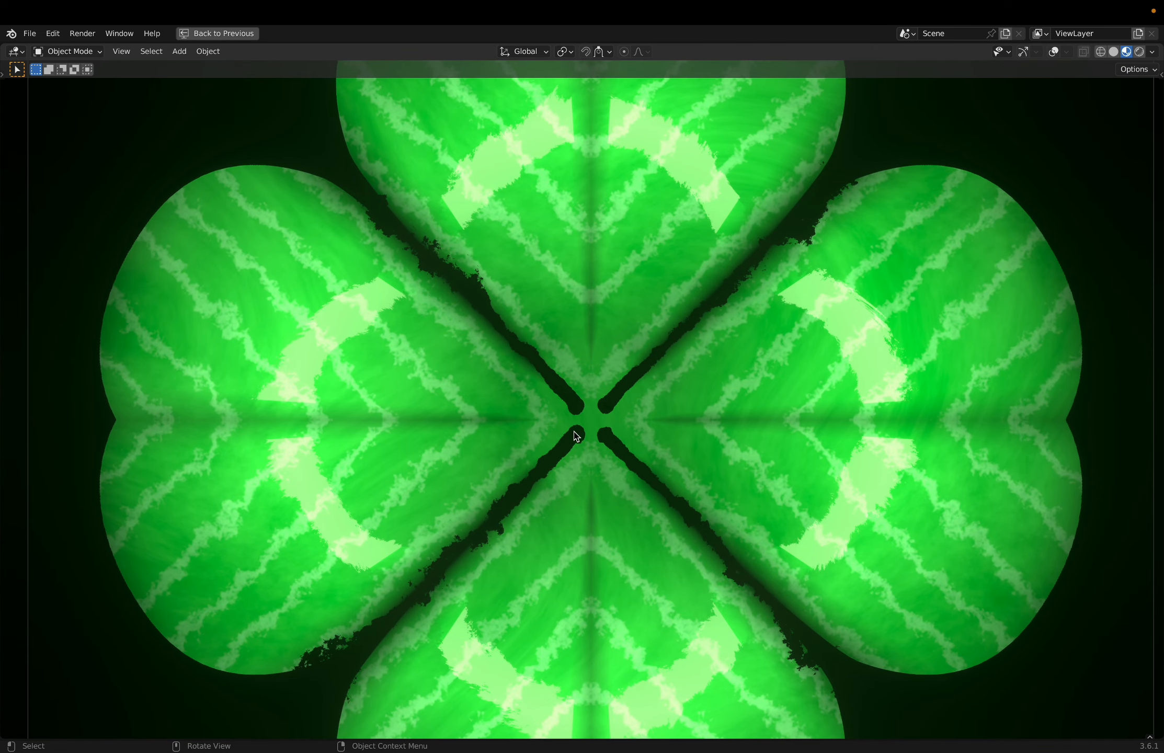